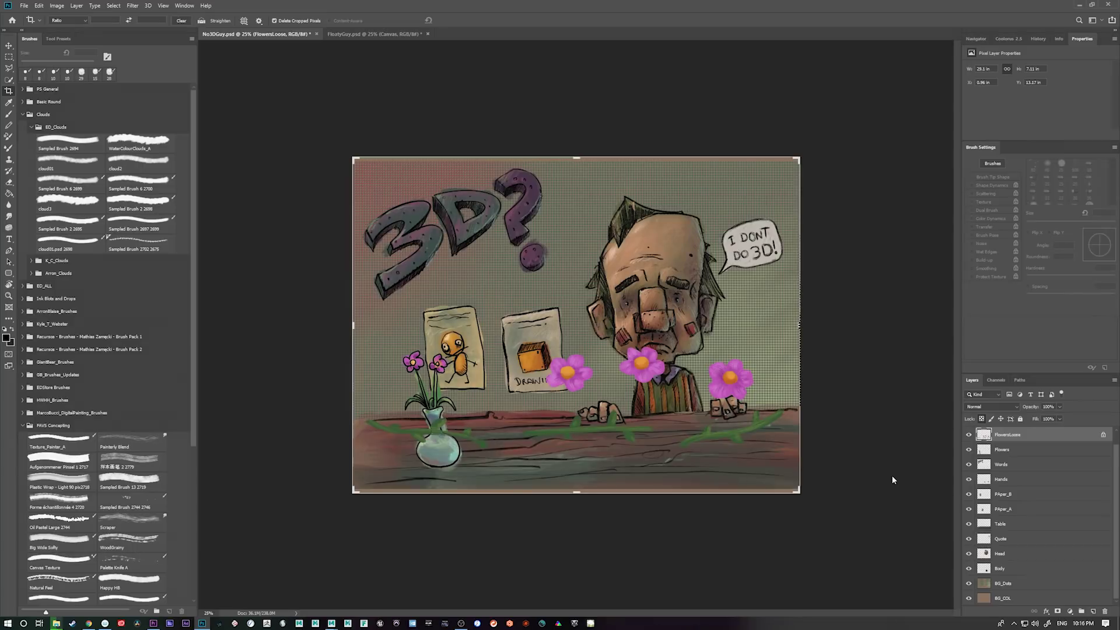
- Open the PsdExporter extension and set the pixel amount in its export parameters to 10
left_click(185, 7)
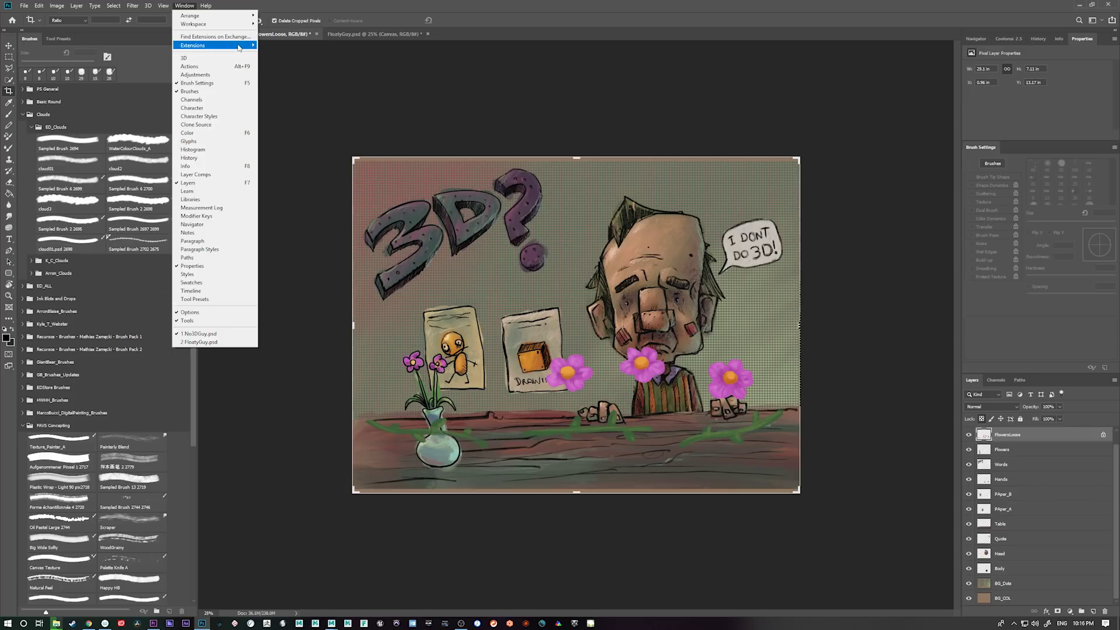
mouse_move(238, 48)
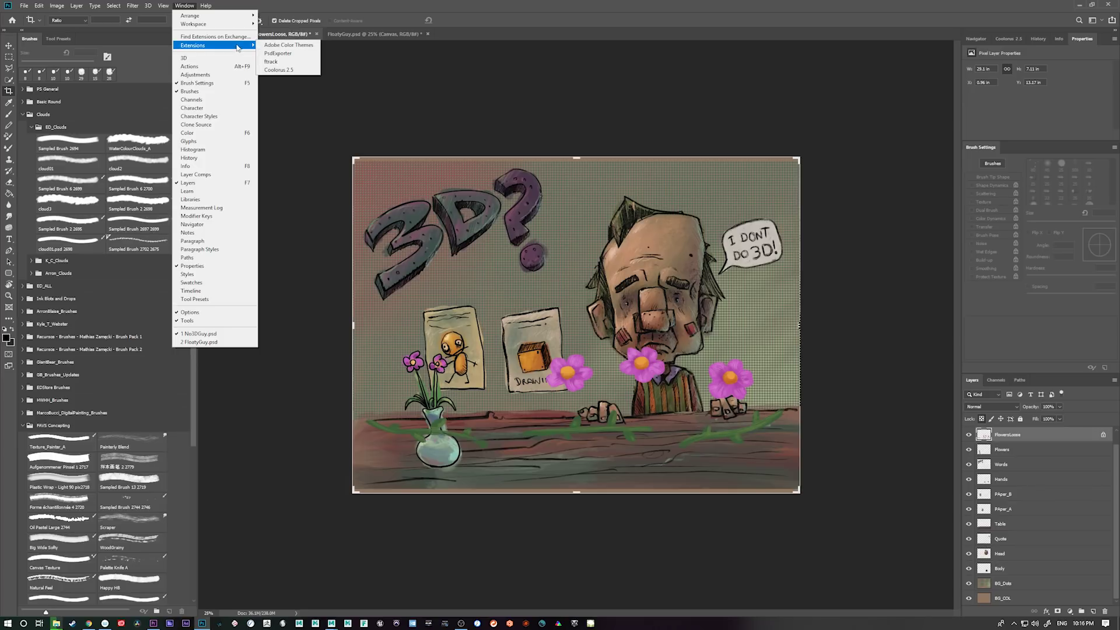
left_click(305, 53)
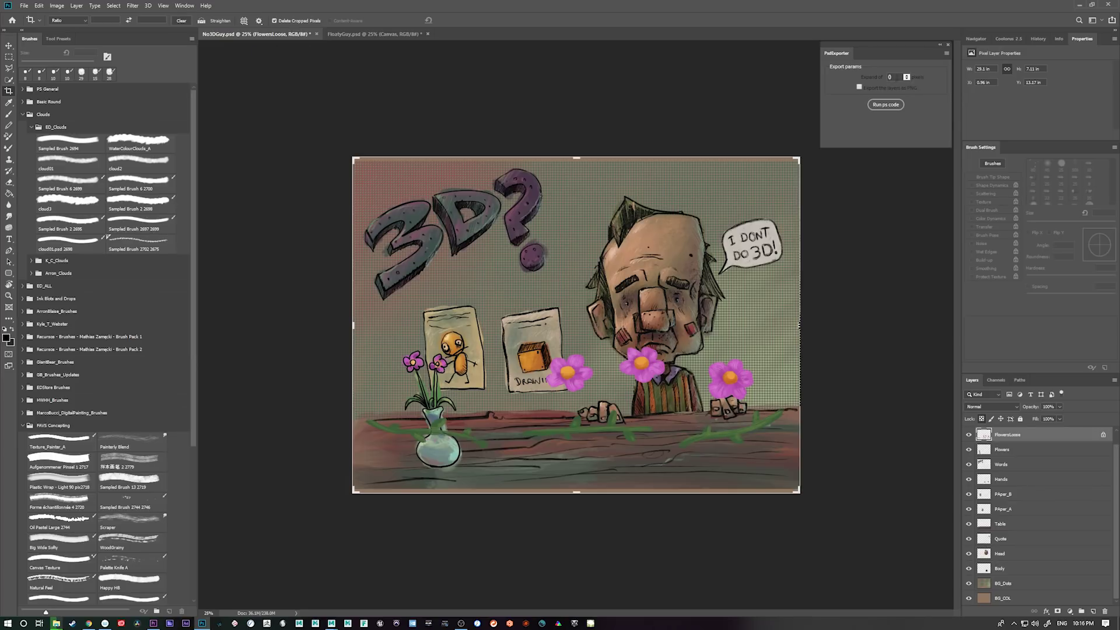
left_click(889, 78)
left_click(870, 73)
left_click(859, 87)
left_click(860, 87)
left_click(896, 77)
type("10")
- Delete the Alpha 1 channel from the artwork and return to the layer list
left_click(997, 380)
left_click(1037, 447)
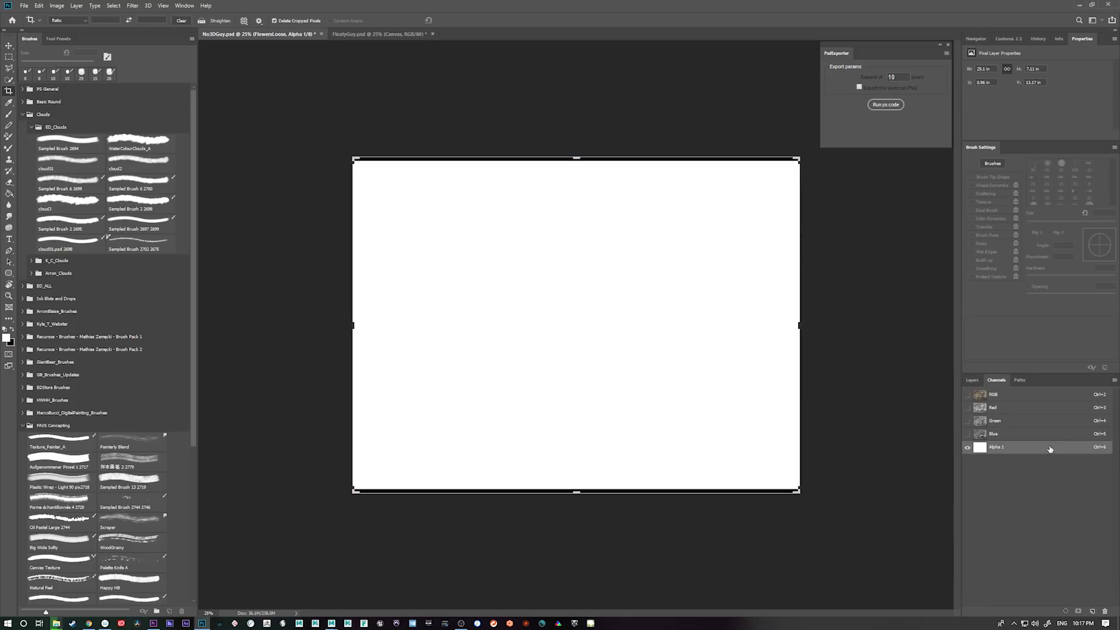
left_click(1105, 612)
key("Return")
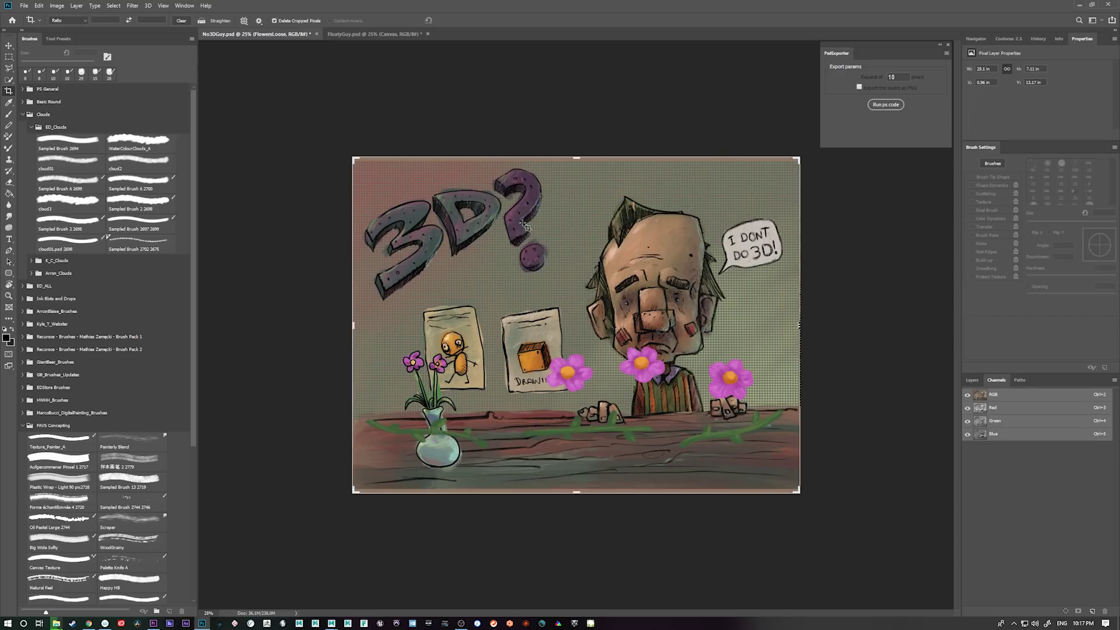
left_click(1023, 380)
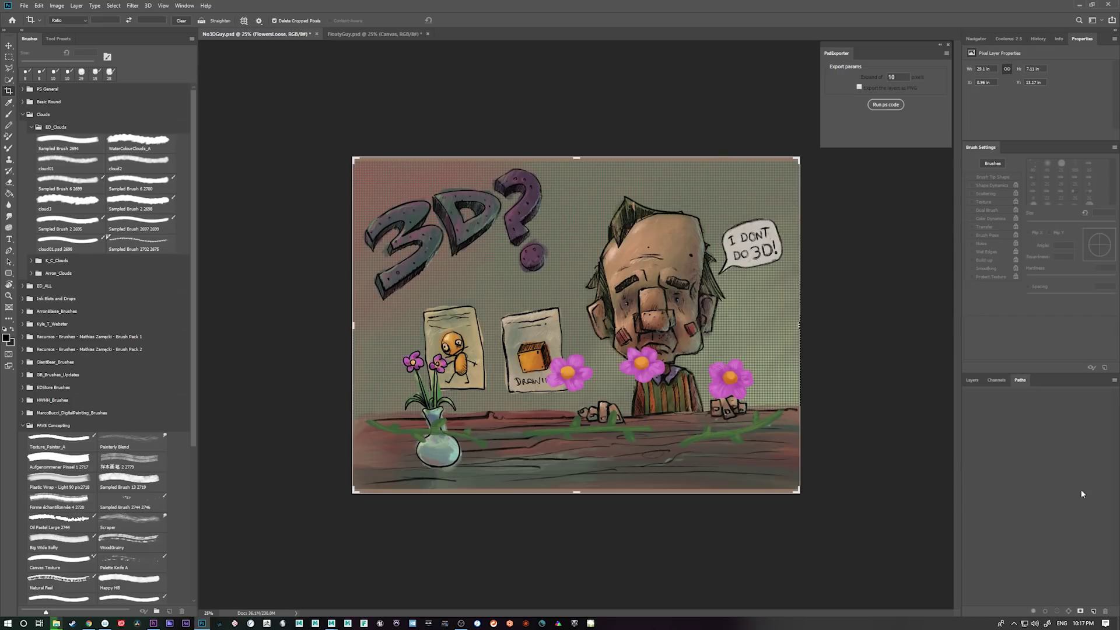
left_click(972, 379)
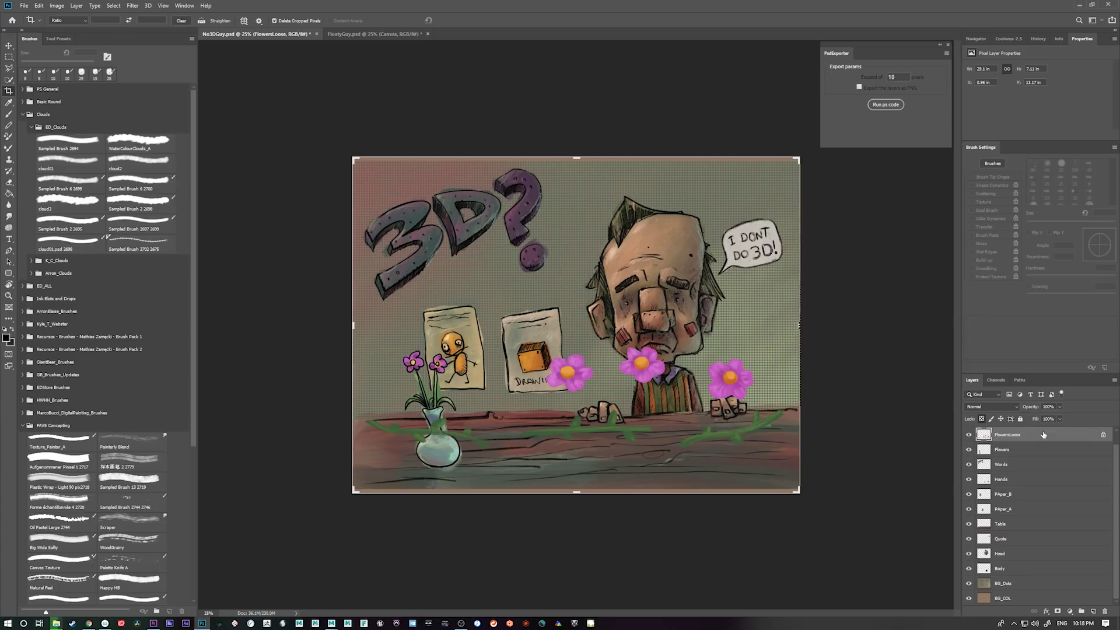
- Run the PSD export and save the result as No3DGuy_FLAT.psd in the sourceimages/No3DGuy folder
left_click(887, 106)
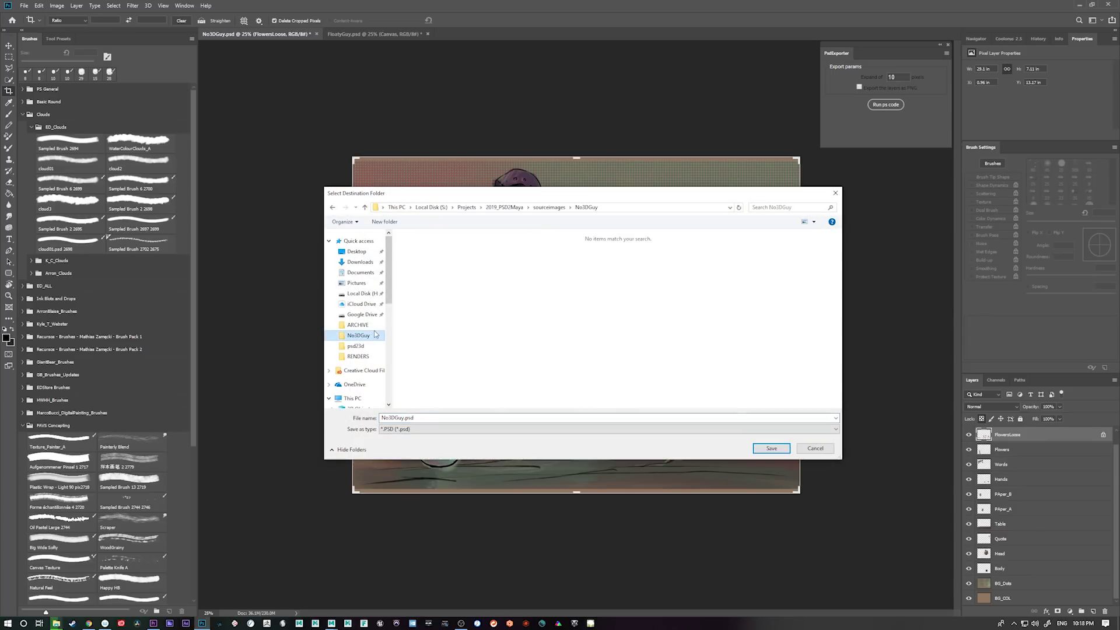
left_click(550, 208)
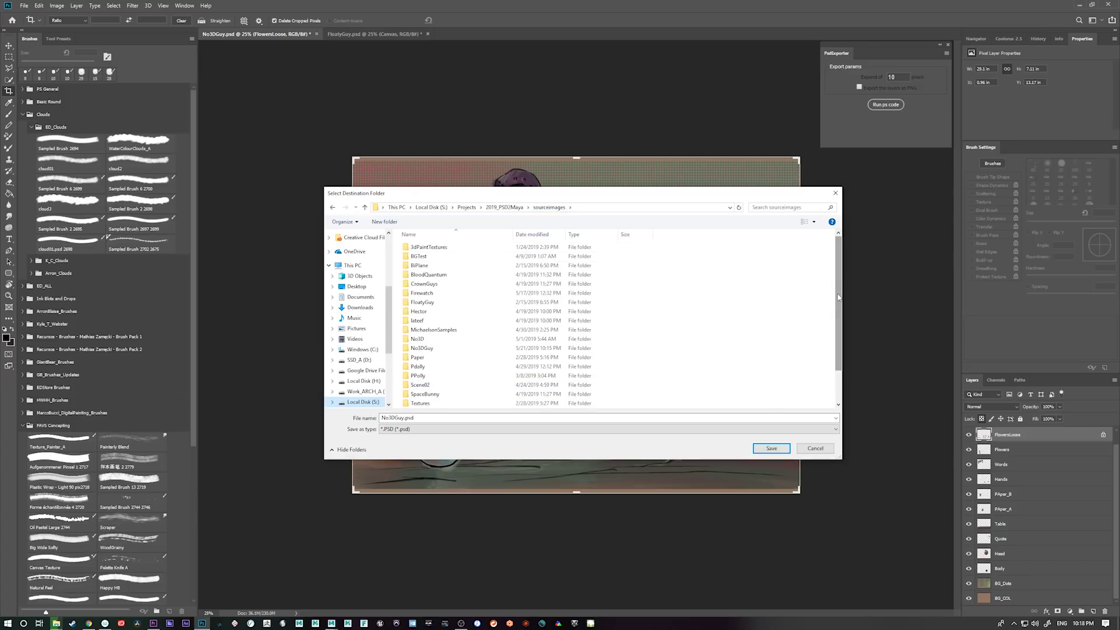
scroll(423, 362, "down", 2)
double_click(436, 312)
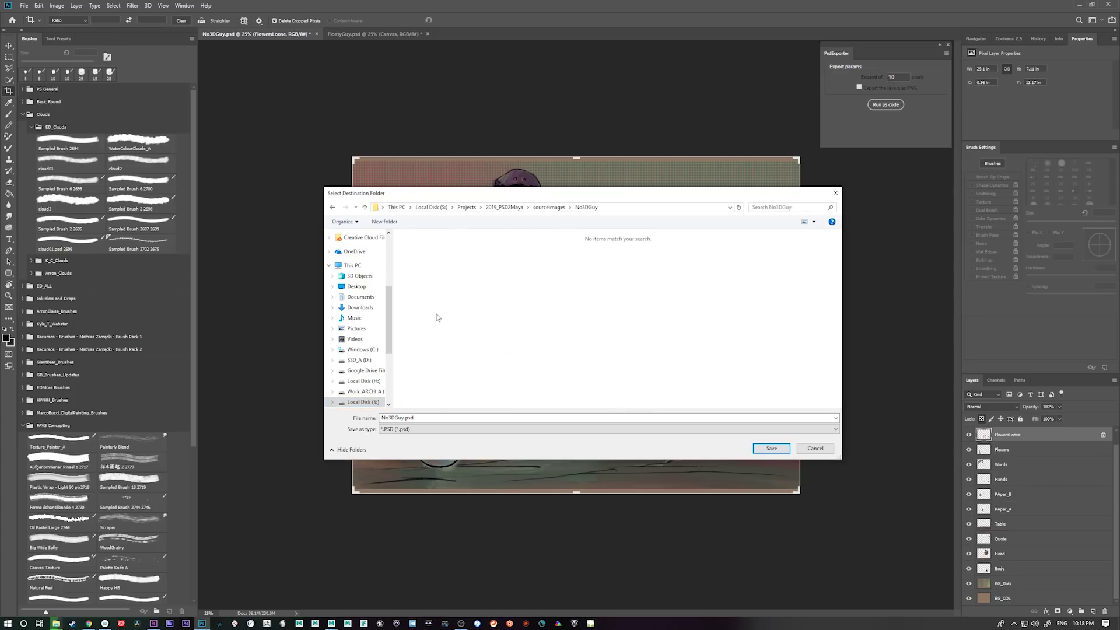
double_click(421, 418)
left_click(397, 418)
type("_FLAT")
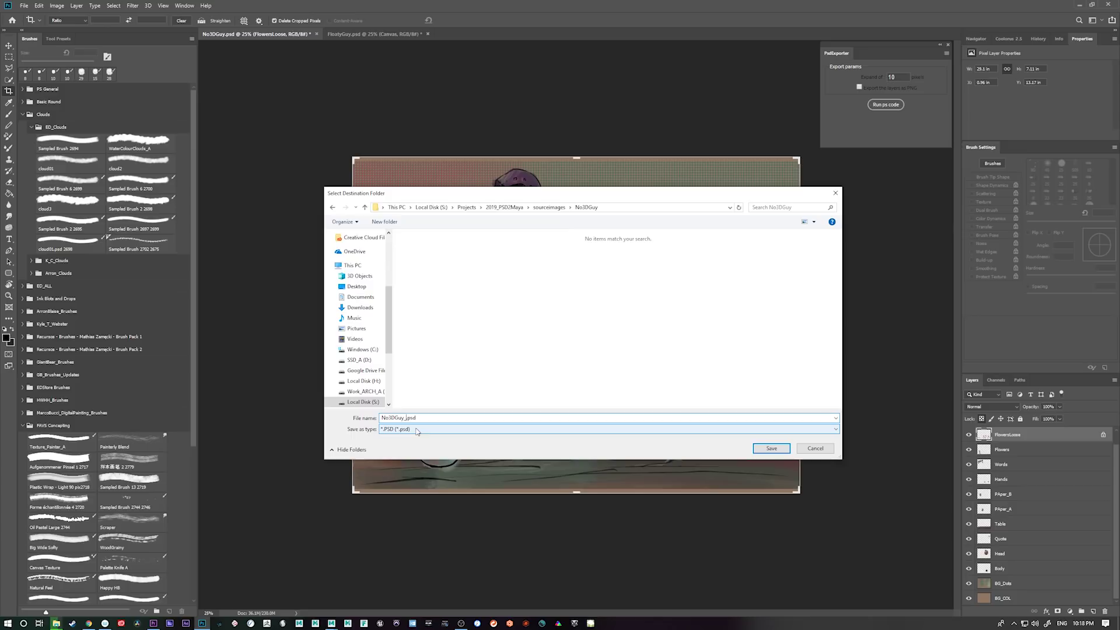
key("Return")
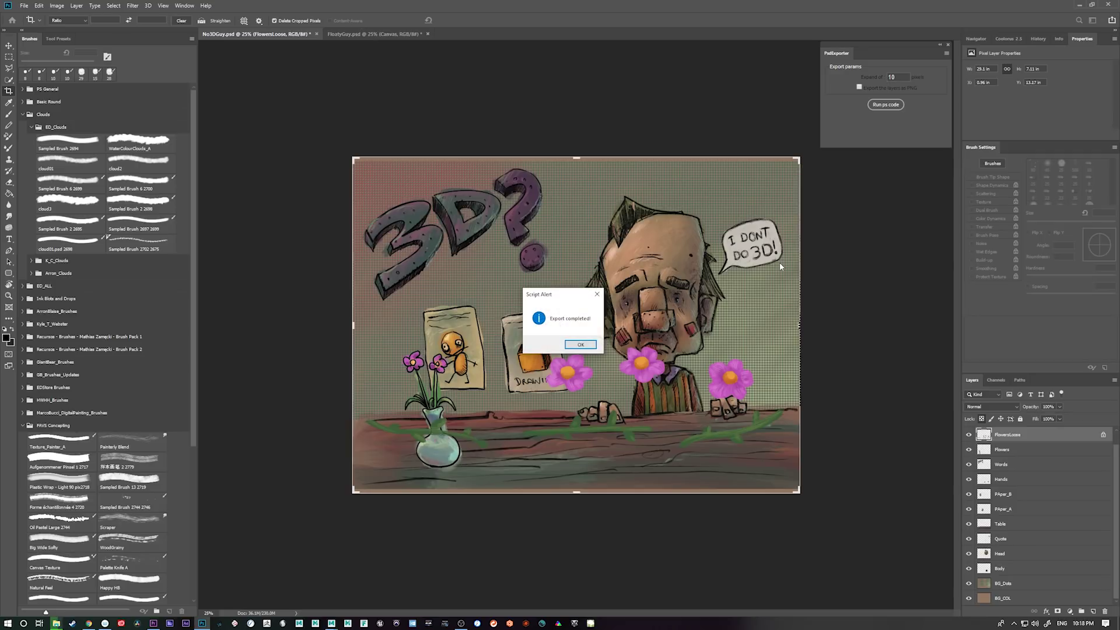
left_click(584, 346)
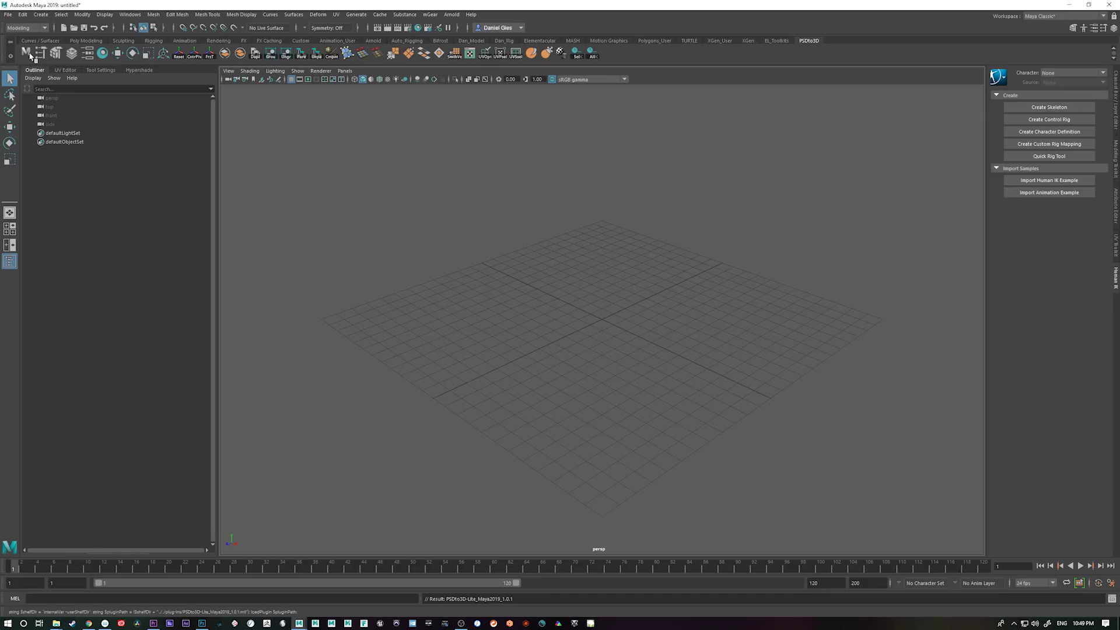
- In Maya, load the PSDto3D-Lite plug-in and check its entry in the Plug-in Manager
left_click(26, 57)
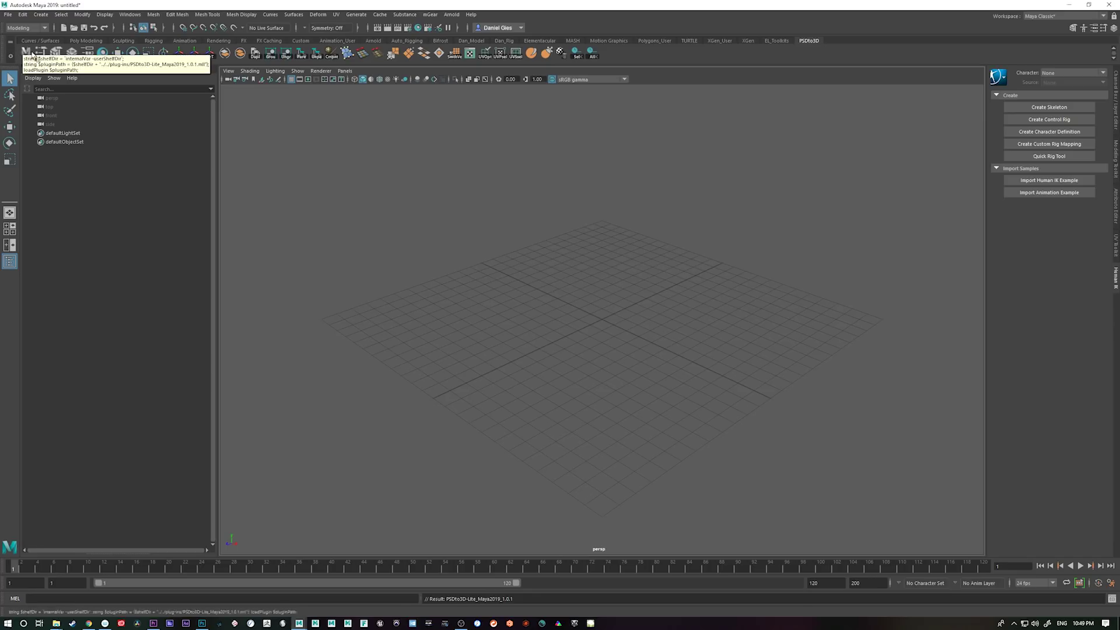
left_click(130, 14)
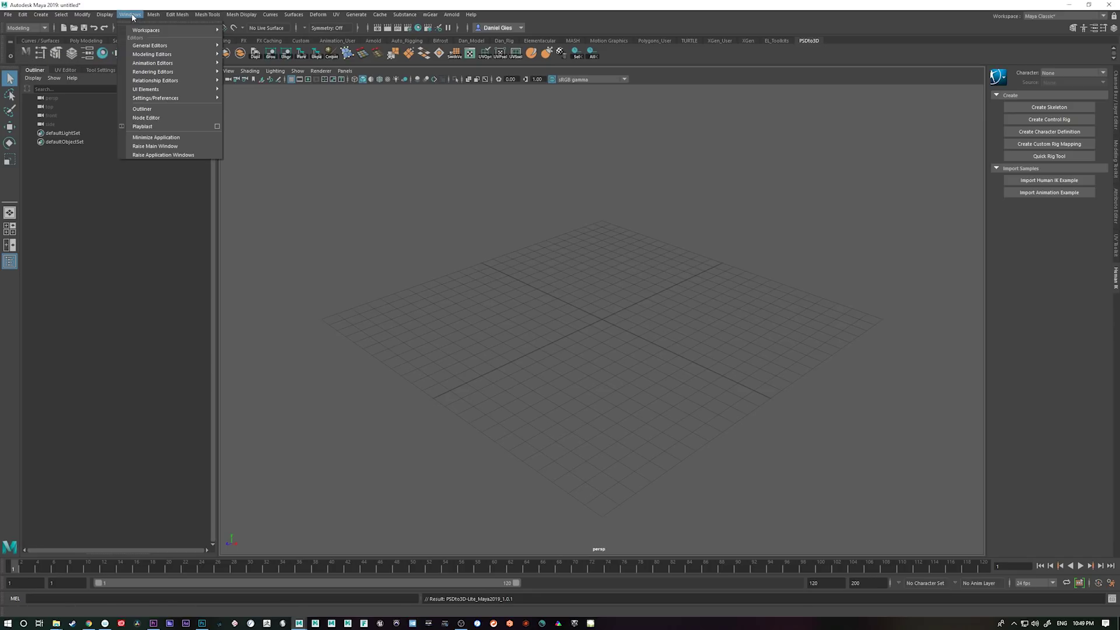
mouse_move(187, 98)
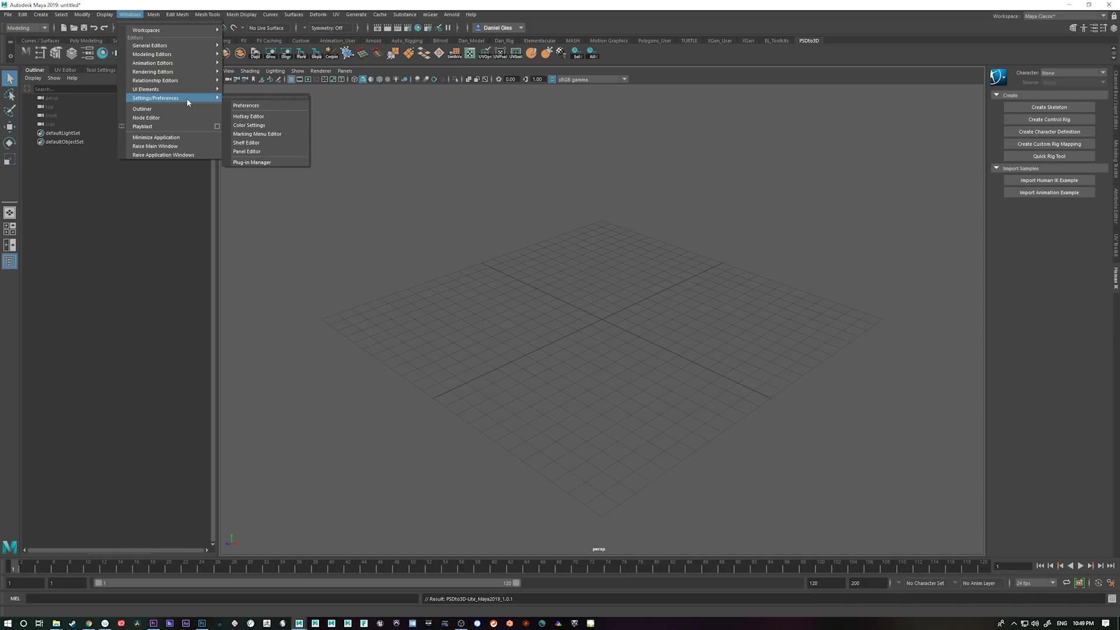
left_click(253, 162)
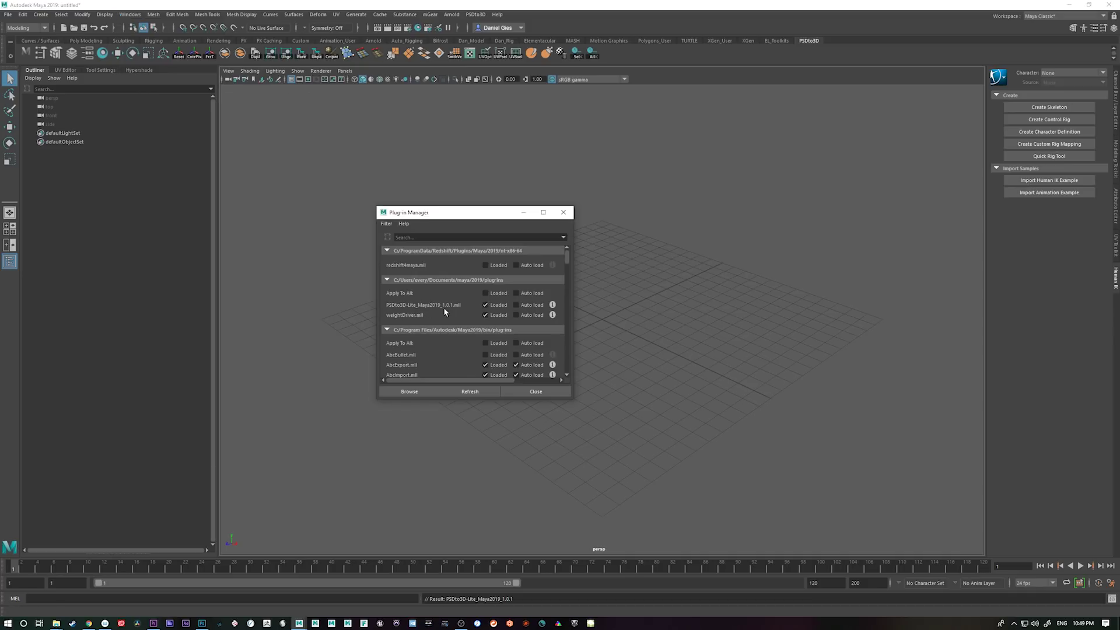
left_click(536, 392)
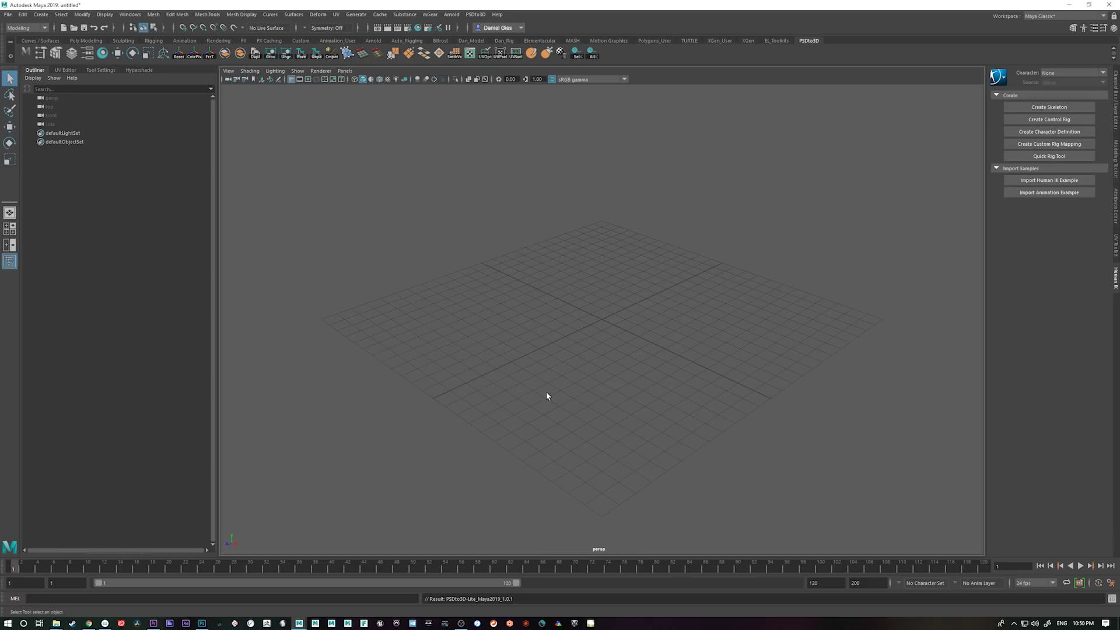
- Open the PSDto3D Generator Editor and import No3DGuy_FLAT.psd from the sourceimages/No3DGuy folder
left_click(475, 16)
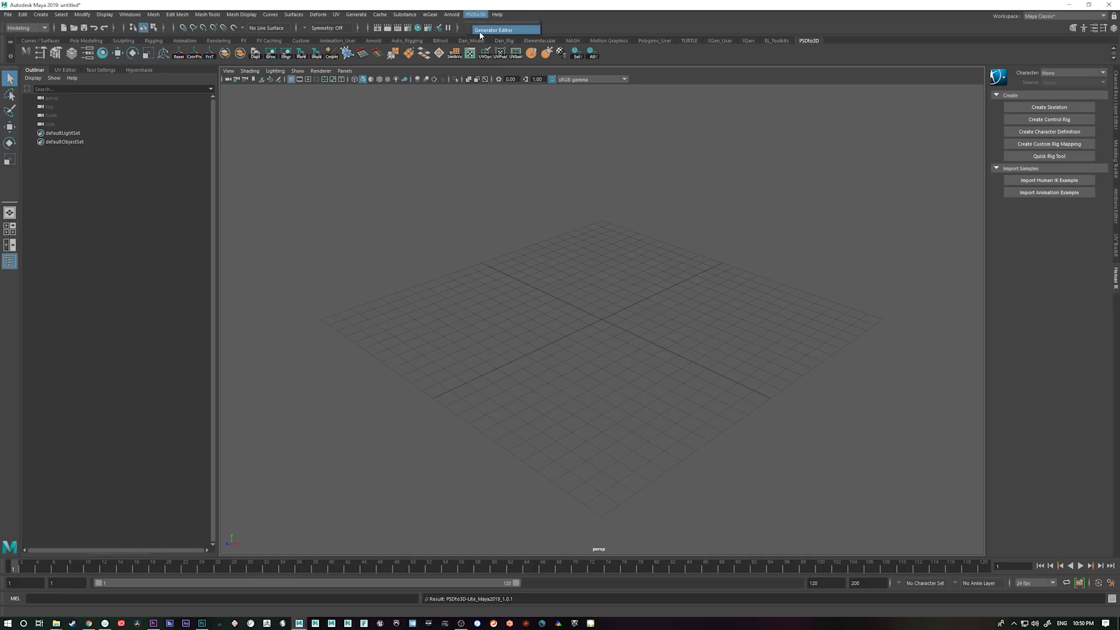
left_click(480, 30)
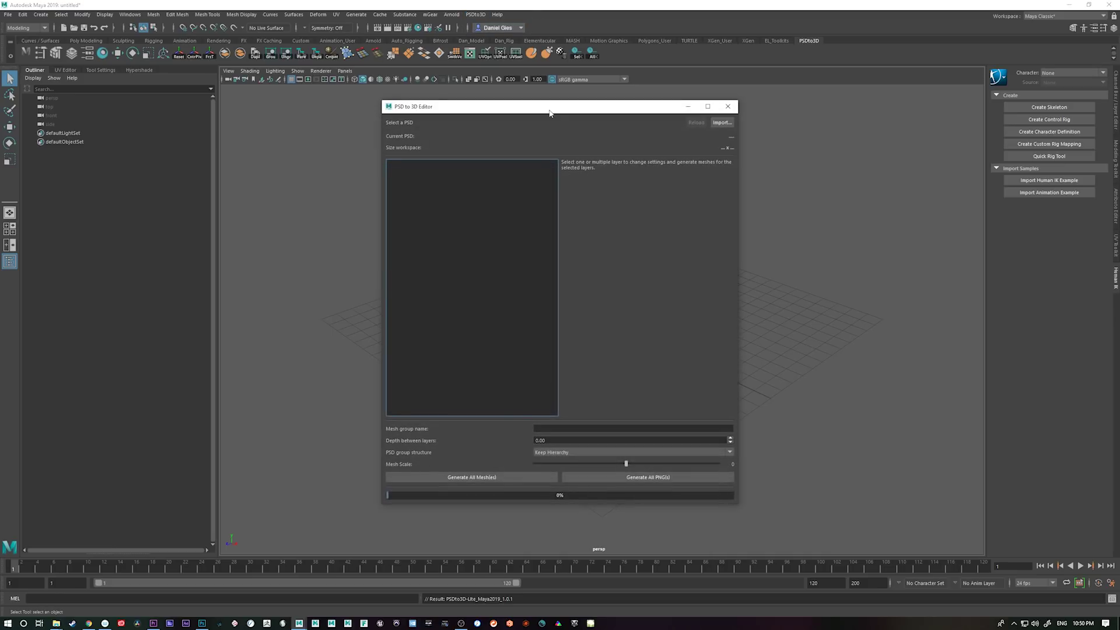
mouse_move(549, 112)
left_mouse_down()
mouse_move(637, 168)
mouse_move(563, 103)
left_mouse_up()
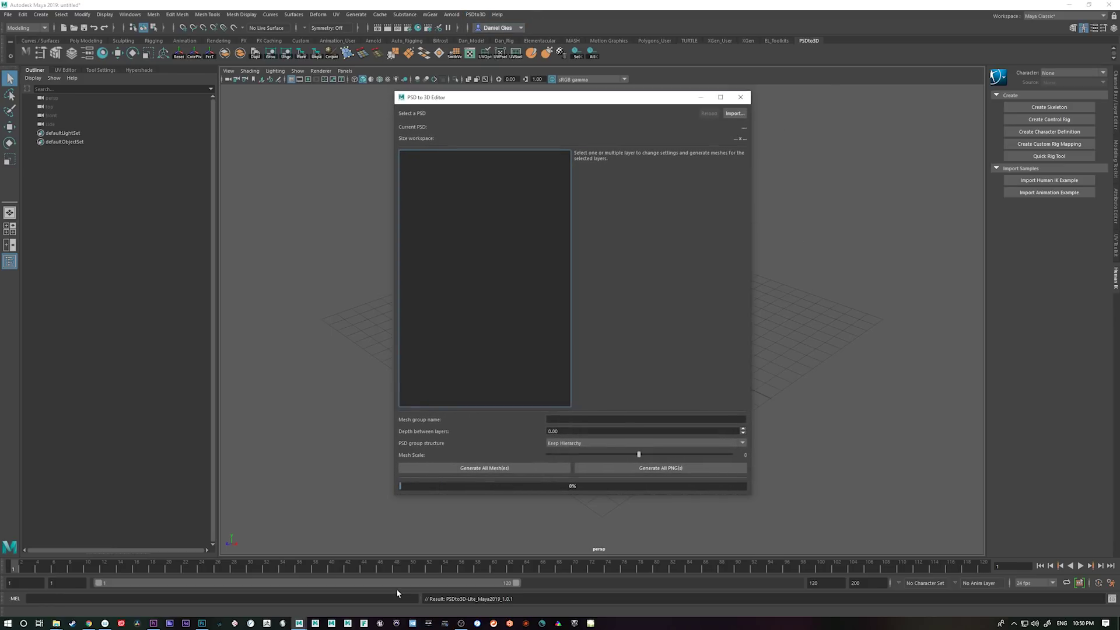
left_click(739, 116)
left_click(632, 127)
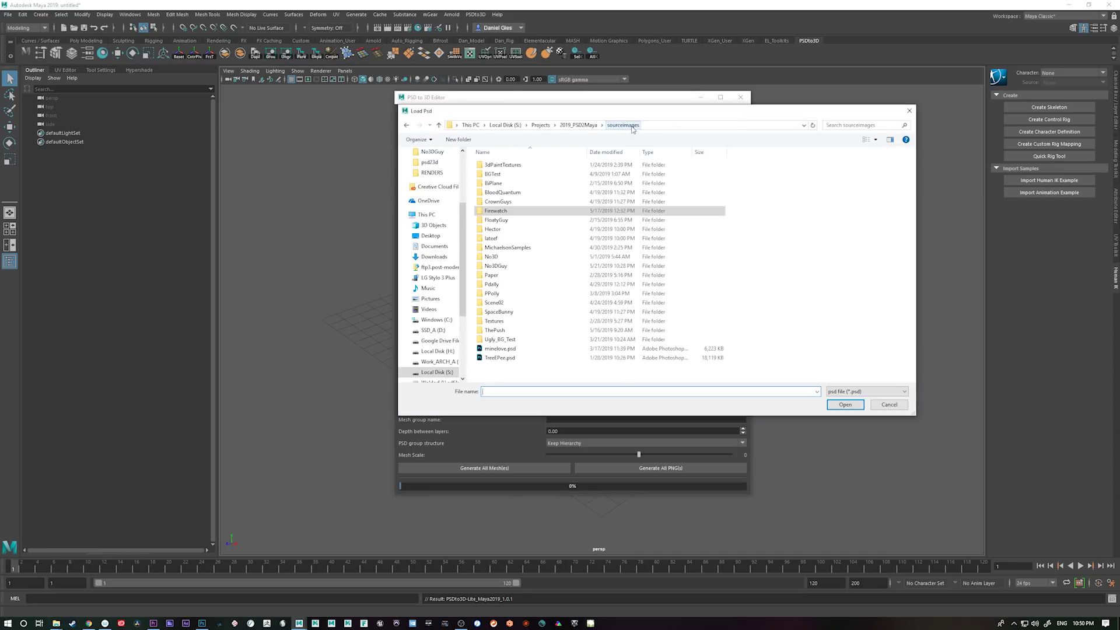
double_click(513, 267)
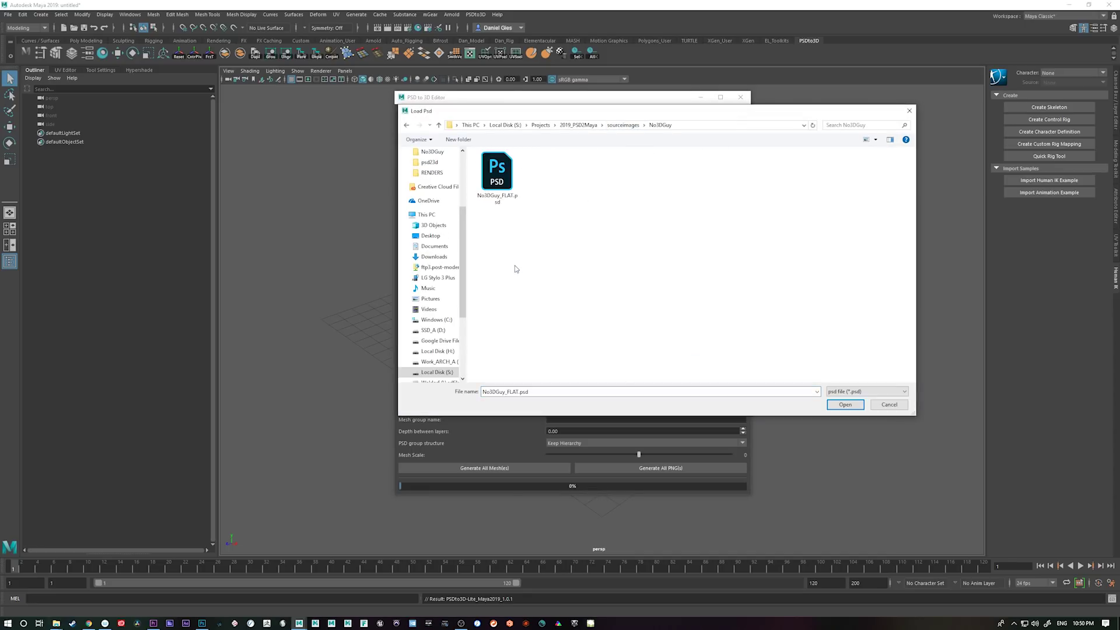
double_click(507, 186)
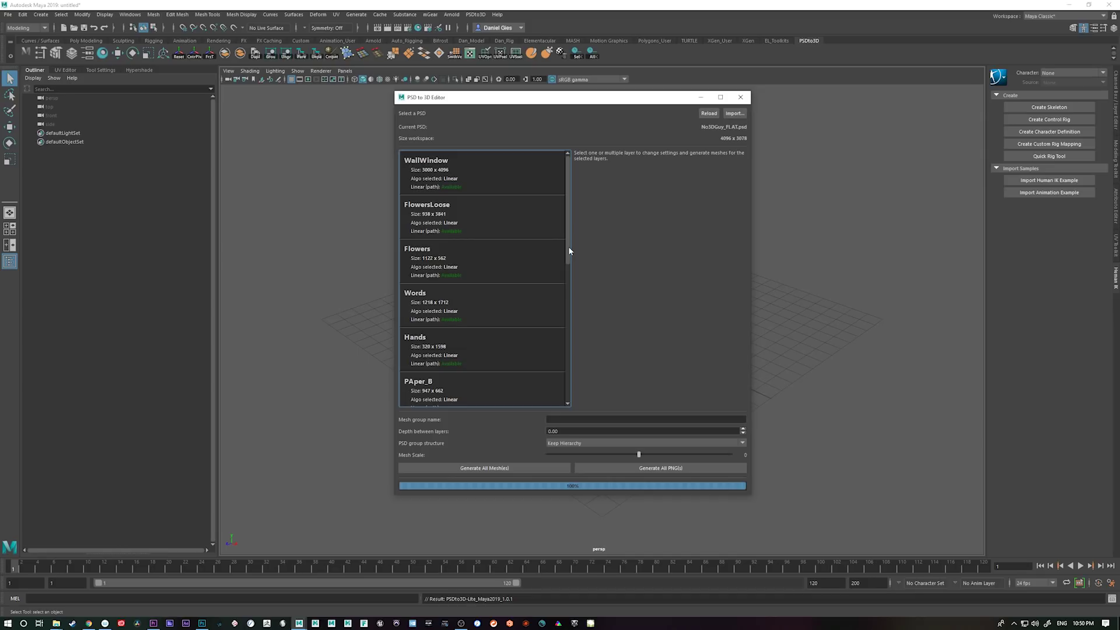
- Select the layers from WallWindow through Hands and add PAper_A and Head to the selection
mouse_move(568, 172)
left_mouse_down()
mouse_move(566, 333)
mouse_move(565, 163)
left_mouse_up()
mouse_move(570, 214)
left_mouse_down()
mouse_move(570, 338)
mouse_move(571, 192)
left_mouse_up()
left_click_drag(566, 175, 516, 360)
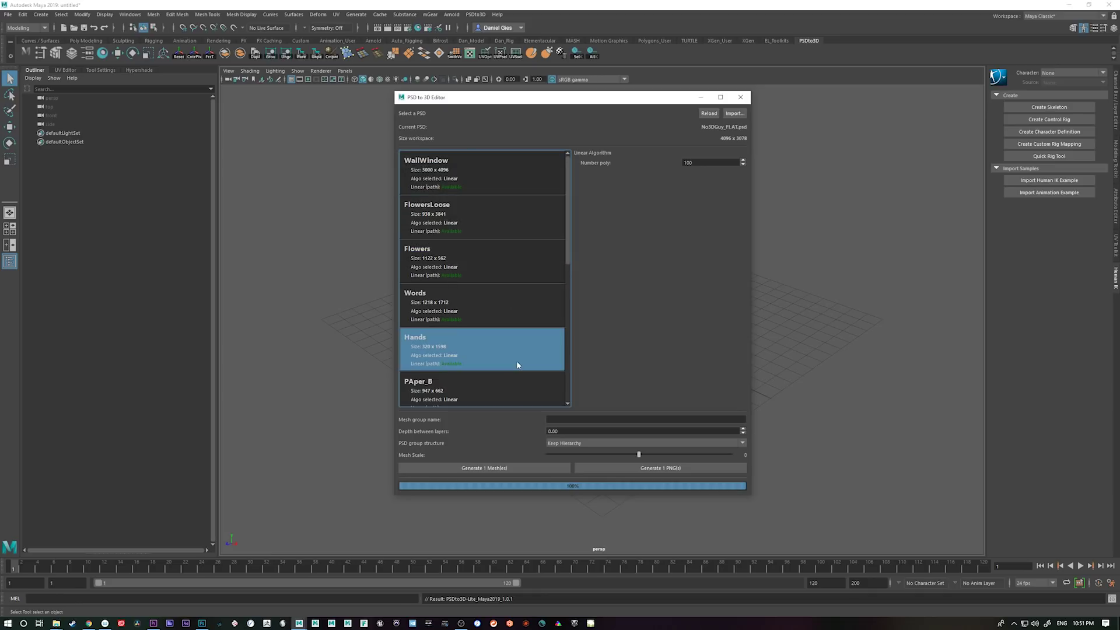
left_click(531, 180, "shift")
scroll(532, 315, "down", 1)
left_click(481, 401, "ctrl")
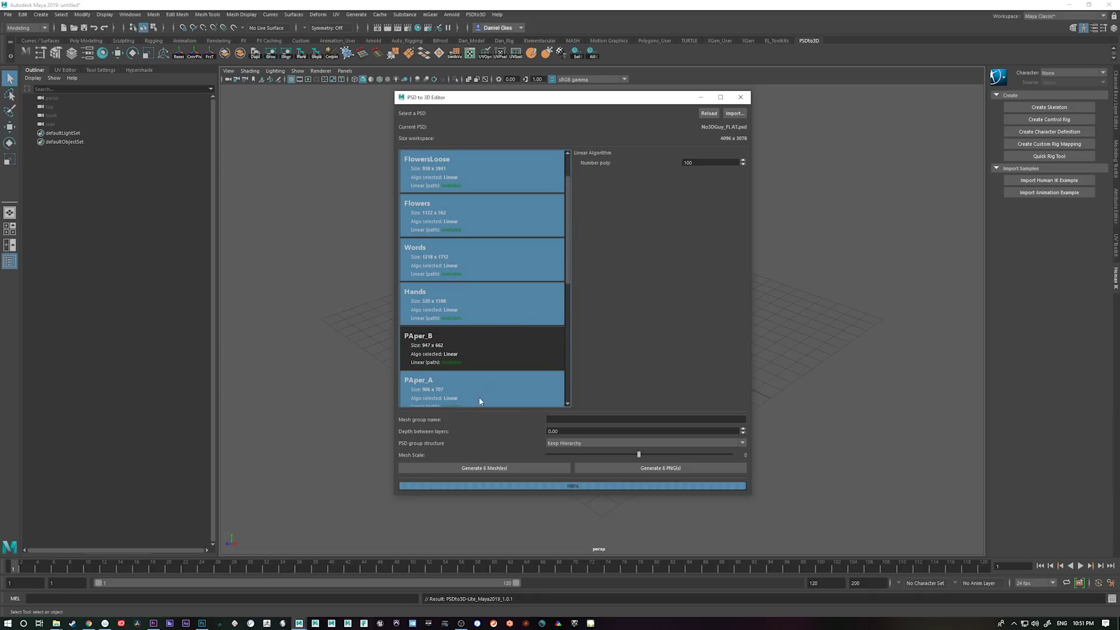
left_click_drag(567, 277, 566, 329)
left_click(502, 391, "ctrl")
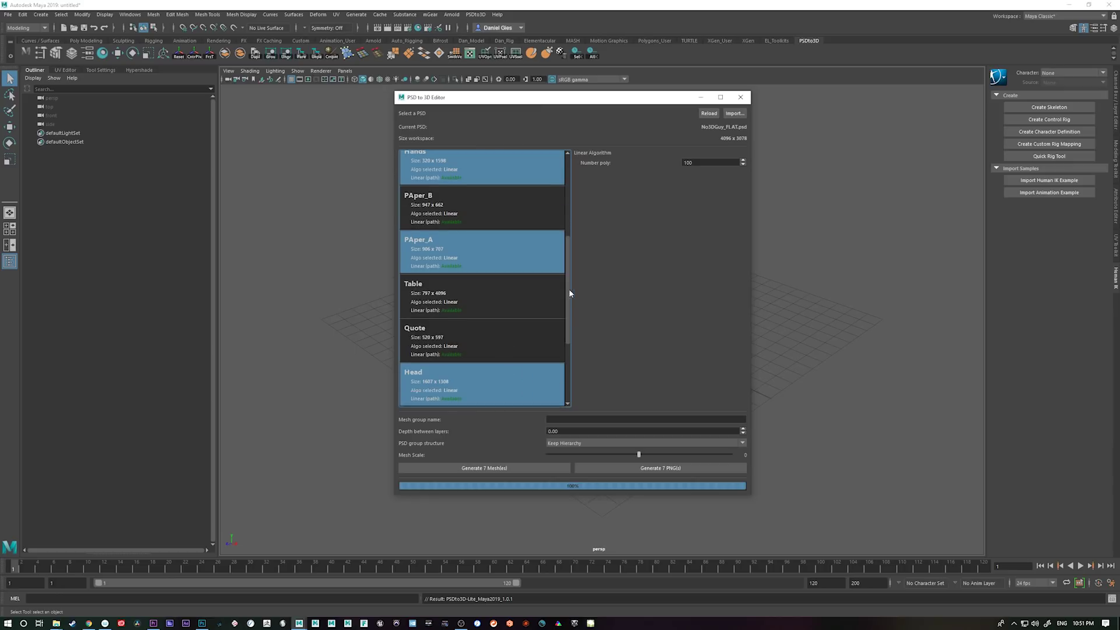
- Select all layers of the imported PSD and clear the selection again
left_click_drag(569, 290, 554, 164)
key("ctrl+a")
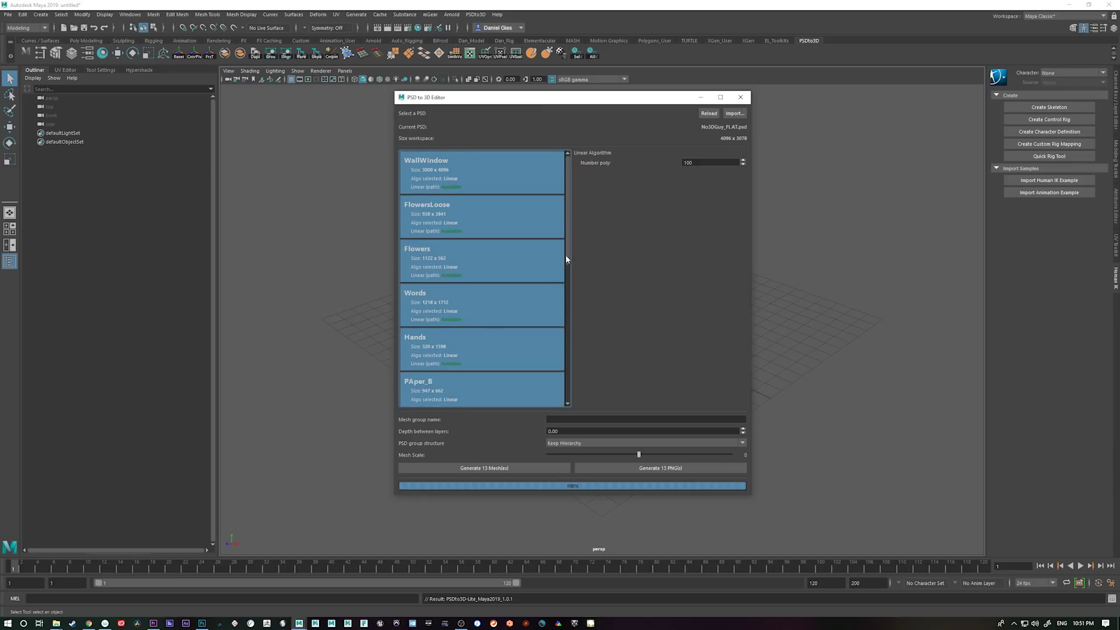
left_click_drag(567, 257, 557, 233)
left_click(525, 177, "ctrl")
left_click(544, 177)
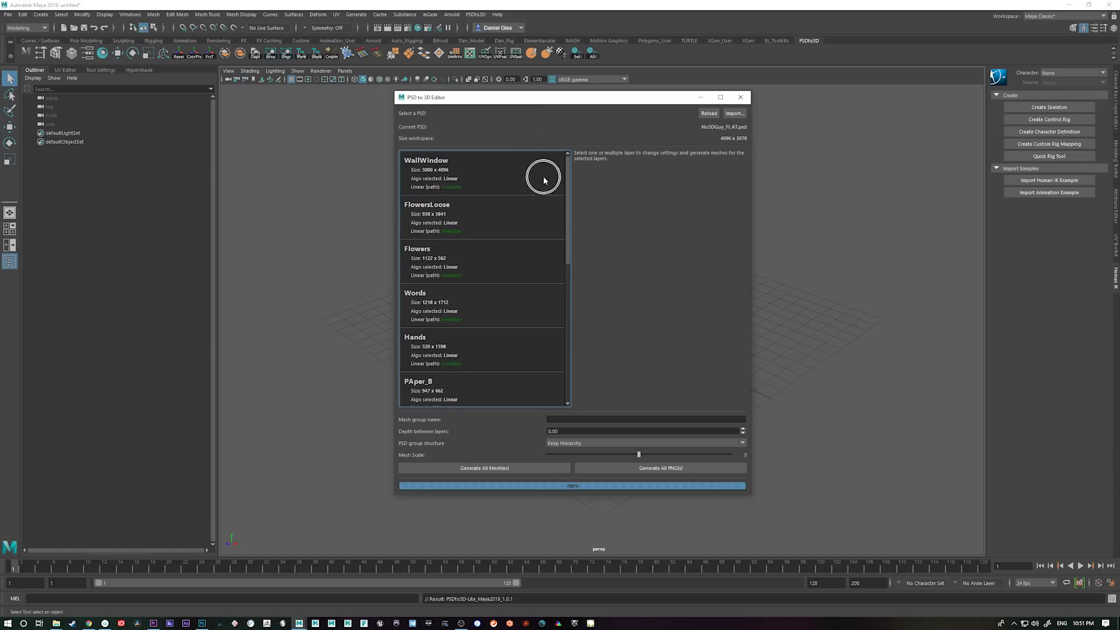
- Set the depth between layers to 10 and open the mesh group name for editing
left_click(666, 471)
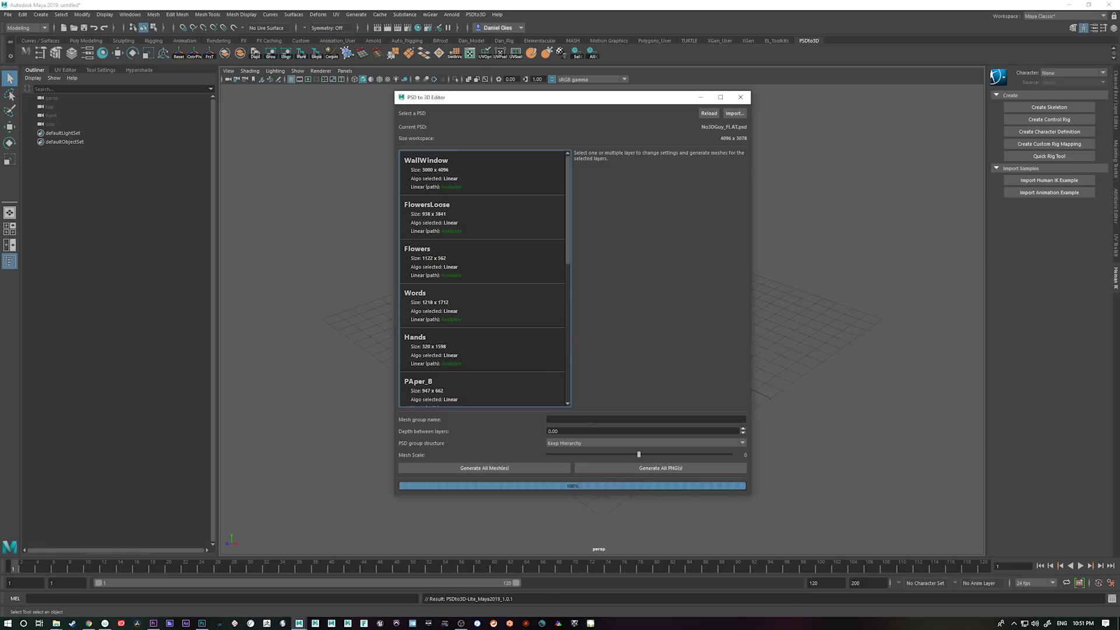
left_click(607, 420)
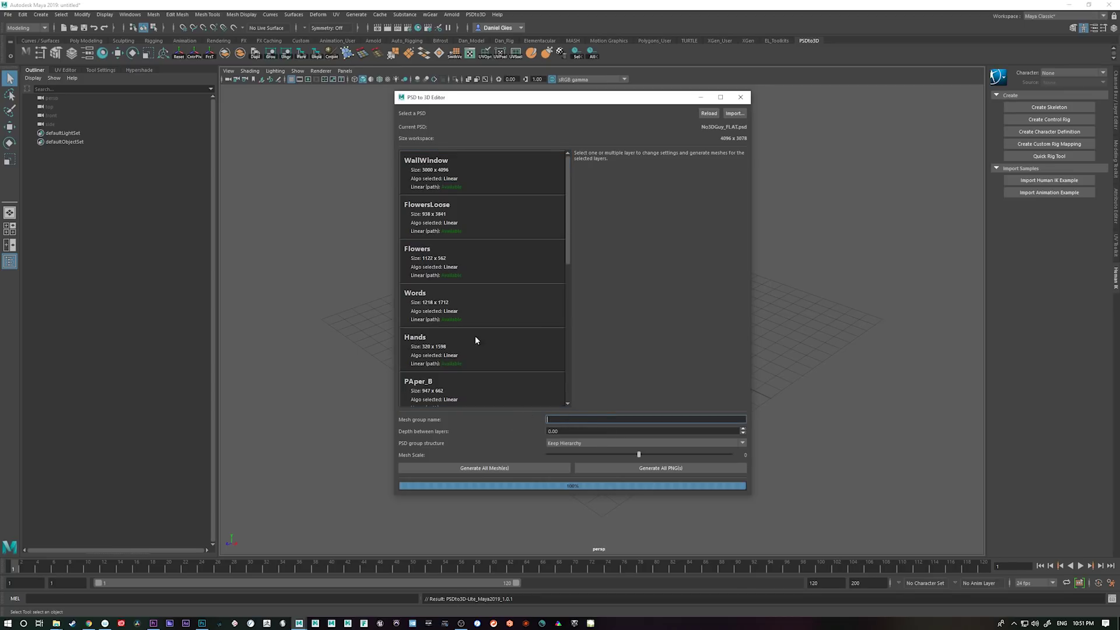
mouse_move(569, 206)
left_mouse_down()
mouse_move(569, 218)
mouse_move(573, 196)
left_mouse_up()
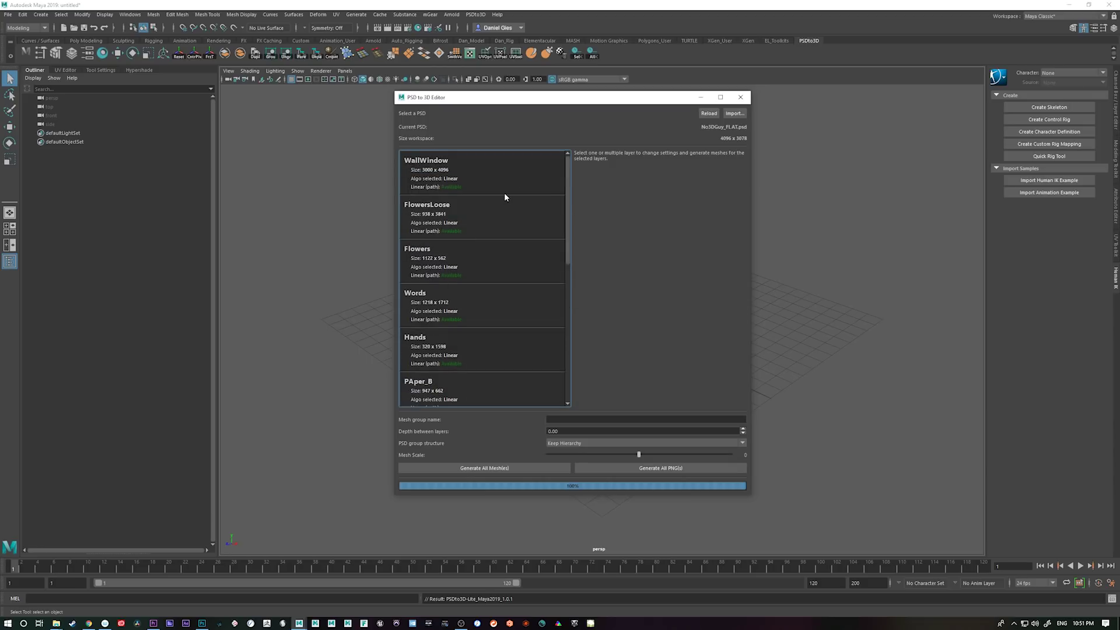
left_click(546, 432)
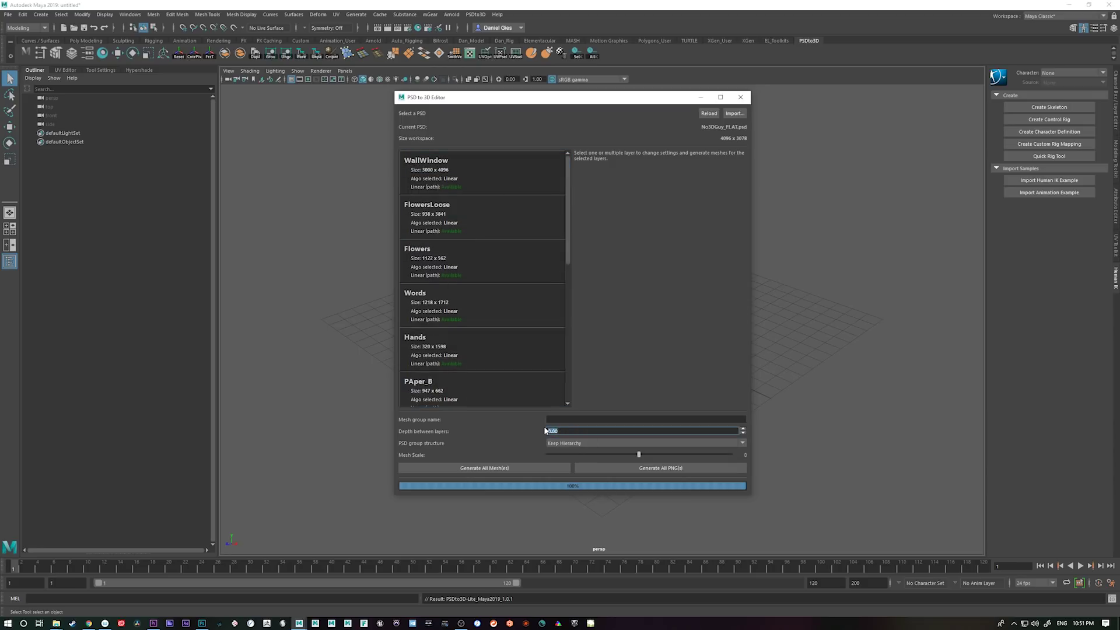
type("10")
key("Return")
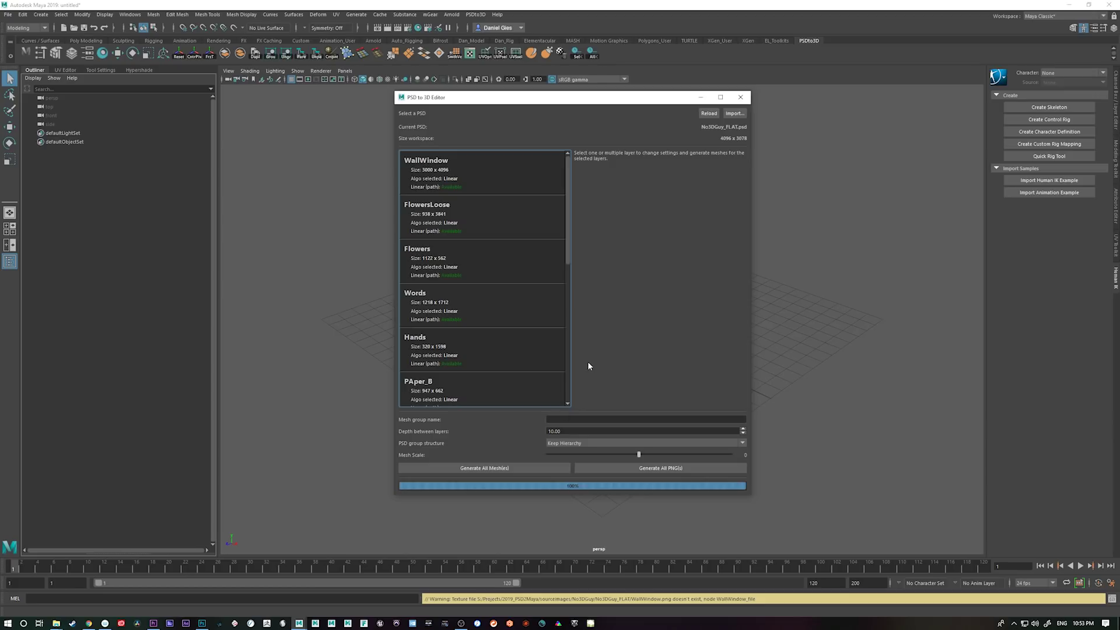
left_click(549, 419)
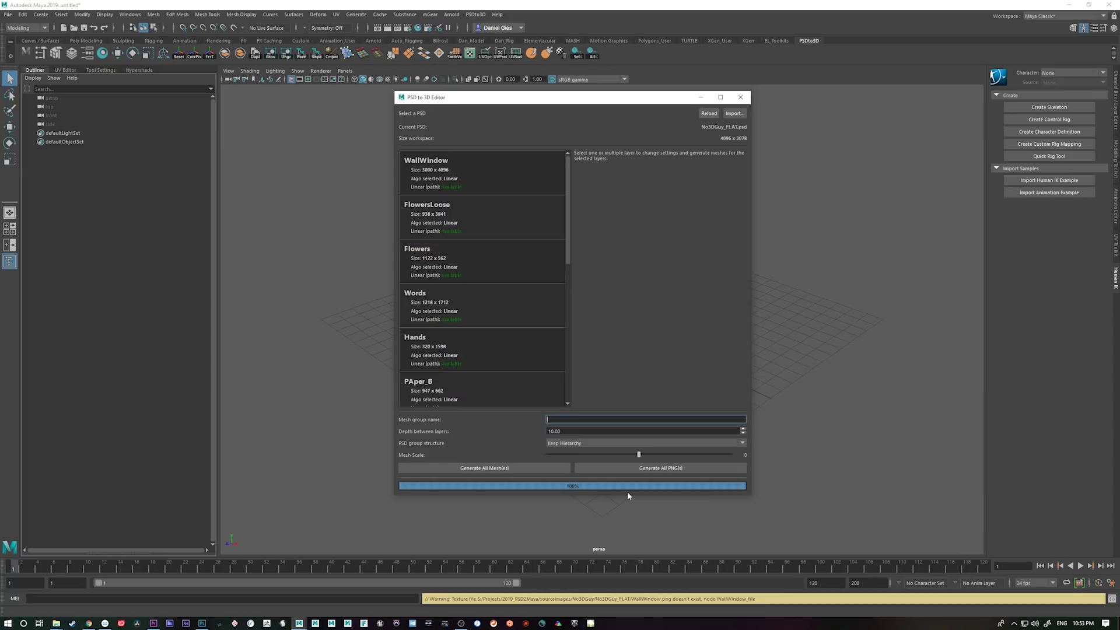
- Generate meshes for all PSD layers without a mesh group name and view them with textured shading
left_click(566, 230)
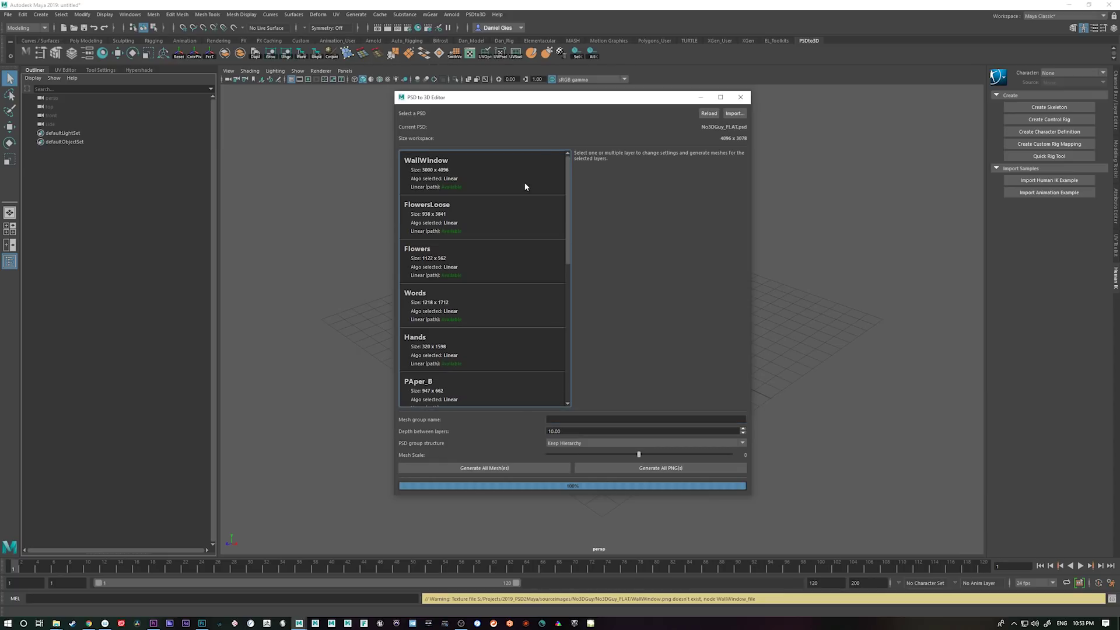
left_click(518, 469)
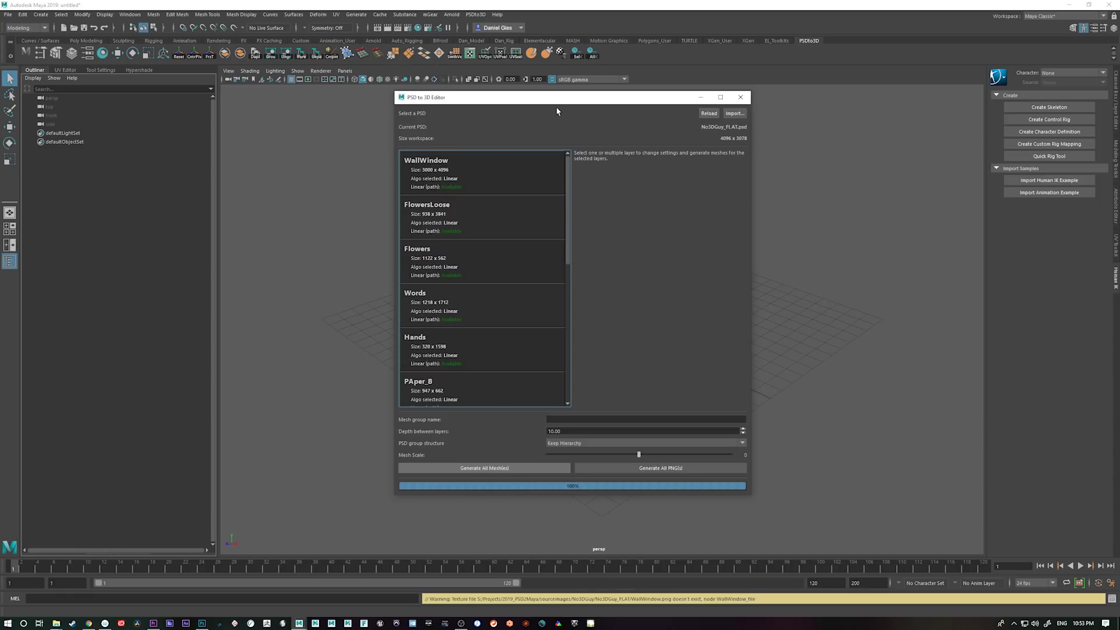
left_click_drag(566, 99, 366, 84)
right_click_drag(885, 471, 751, 449, "alt")
left_click_drag(750, 448, 817, 499, "alt")
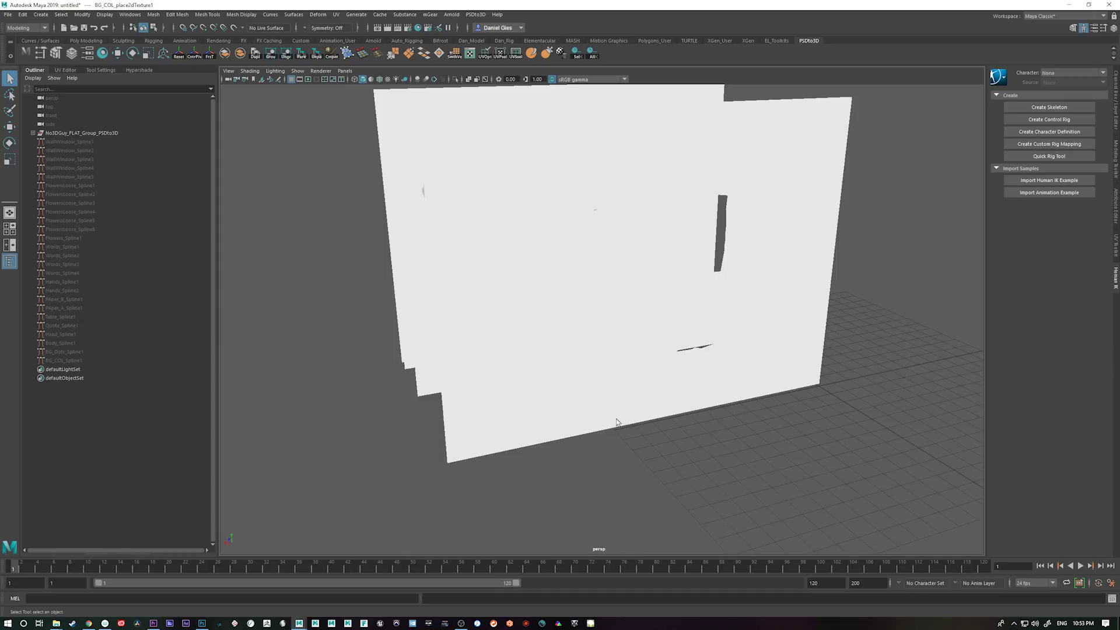
left_click_drag(618, 422, 654, 436, "alt")
key("6")
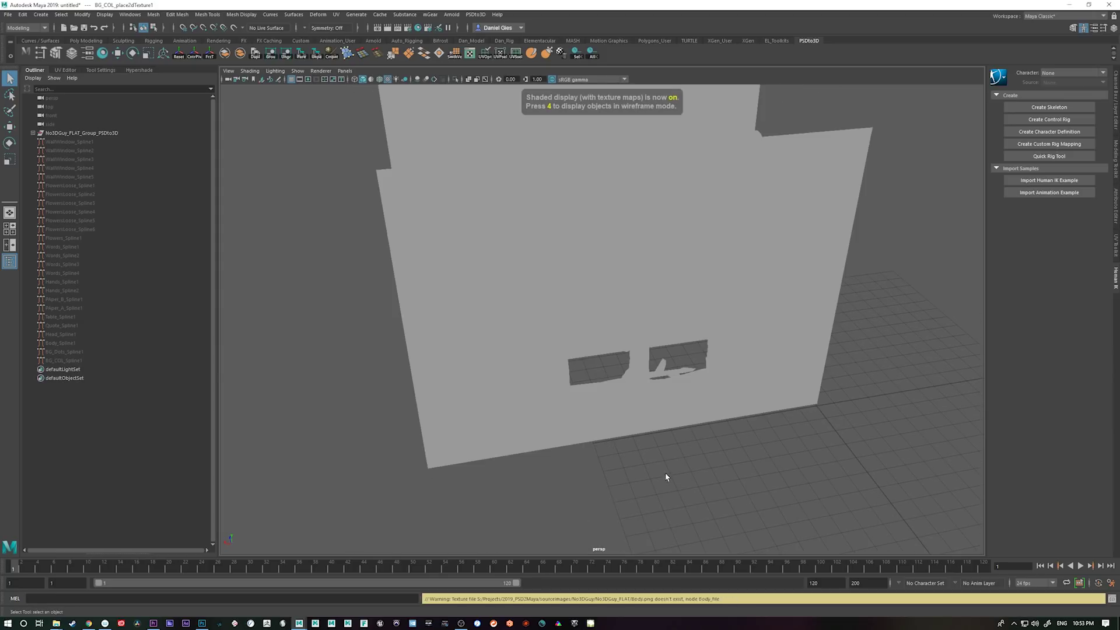
mouse_move(666, 475)
left_mouse_down("alt")
mouse_move(763, 450)
mouse_move(733, 461)
left_mouse_up("alt")
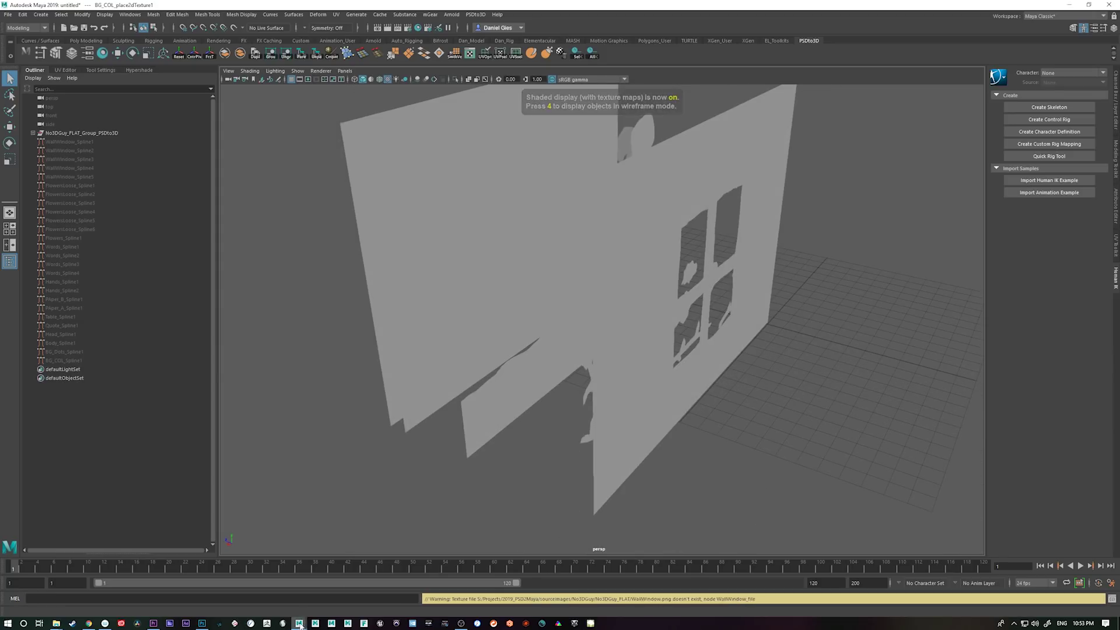
- Generate PNGs for all layers from the PSD to 3D Editor and open the No3DGuy_FLAT output folder in File Explorer
mouse_move(299, 623)
left_click(388, 586)
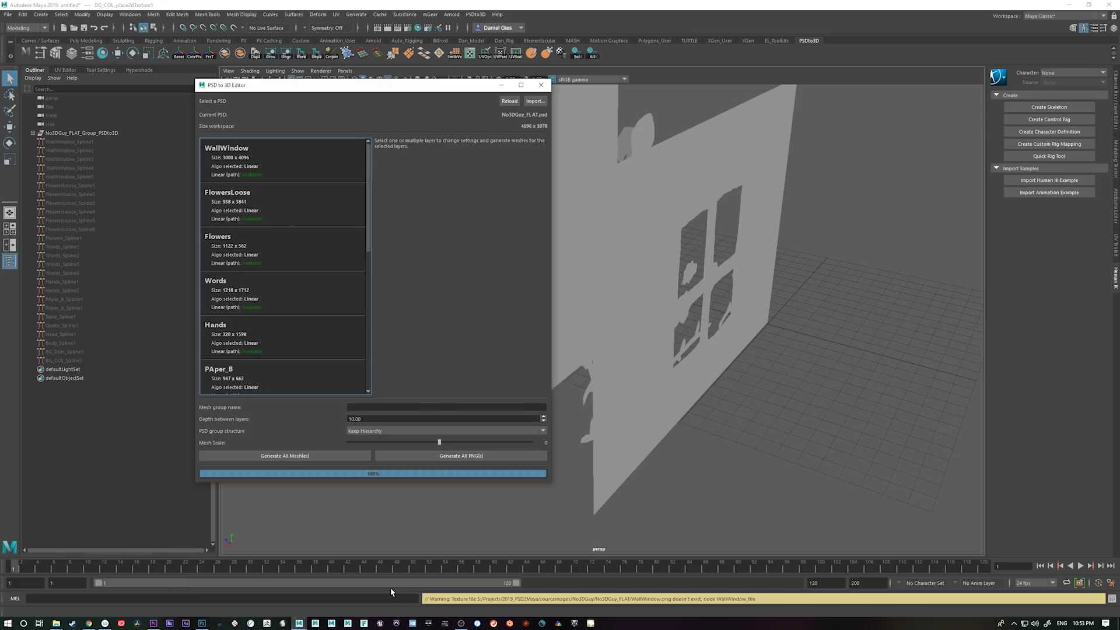
left_click(485, 453)
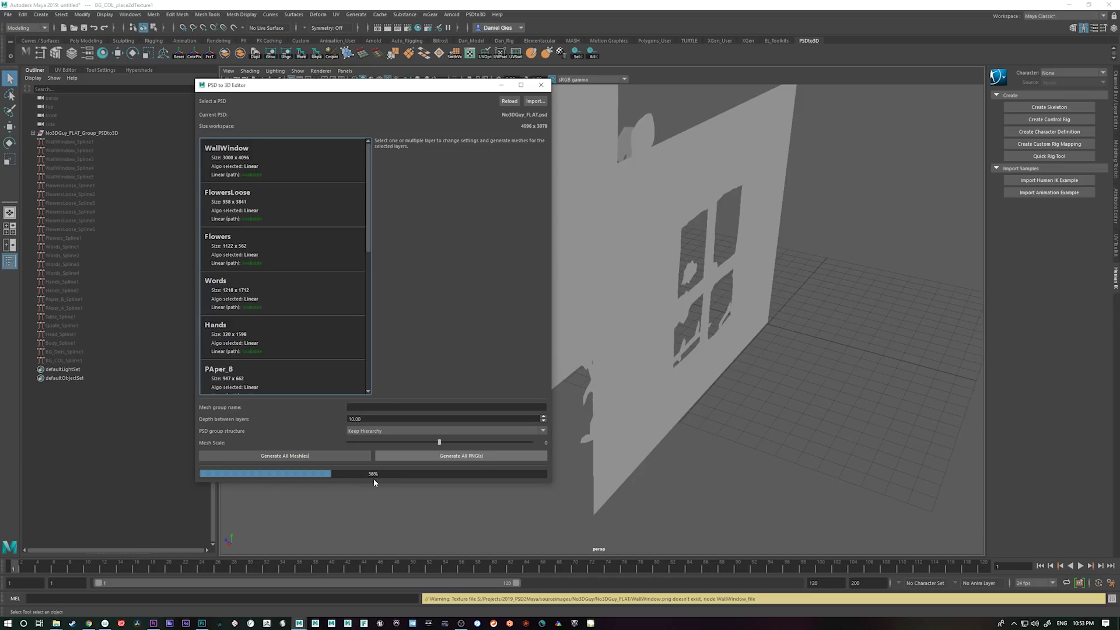
mouse_move(57, 624)
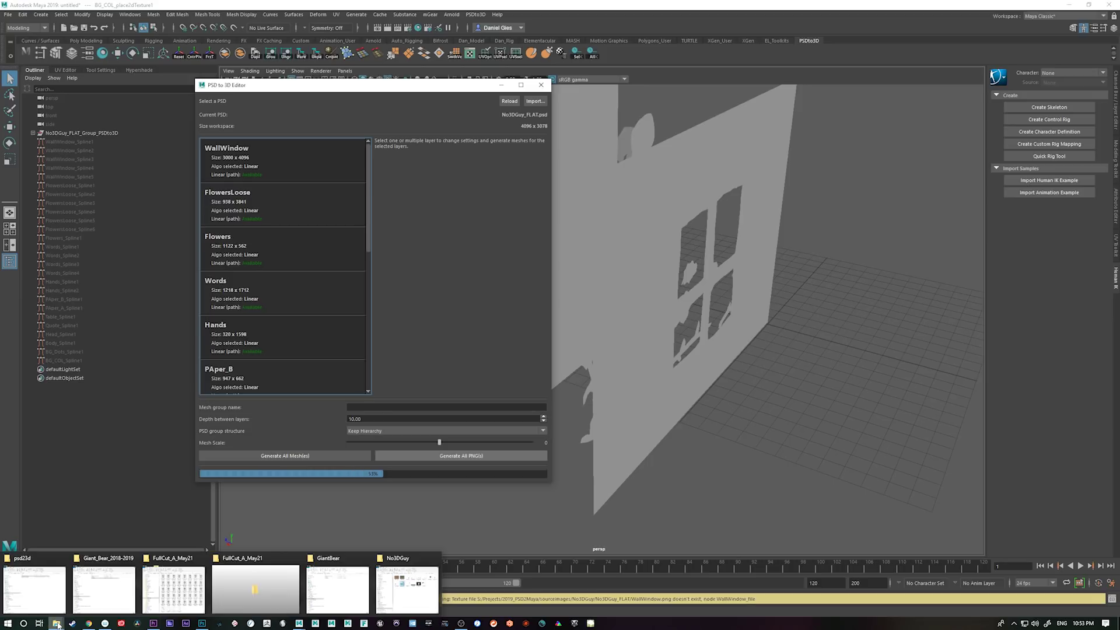
left_click(408, 603)
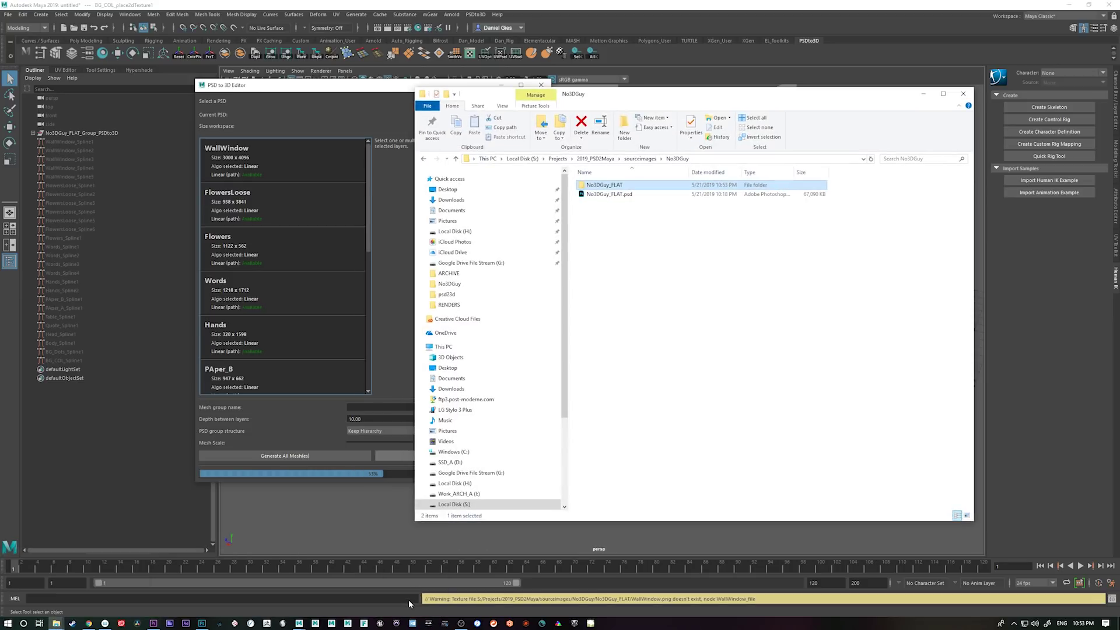
double_click(607, 185)
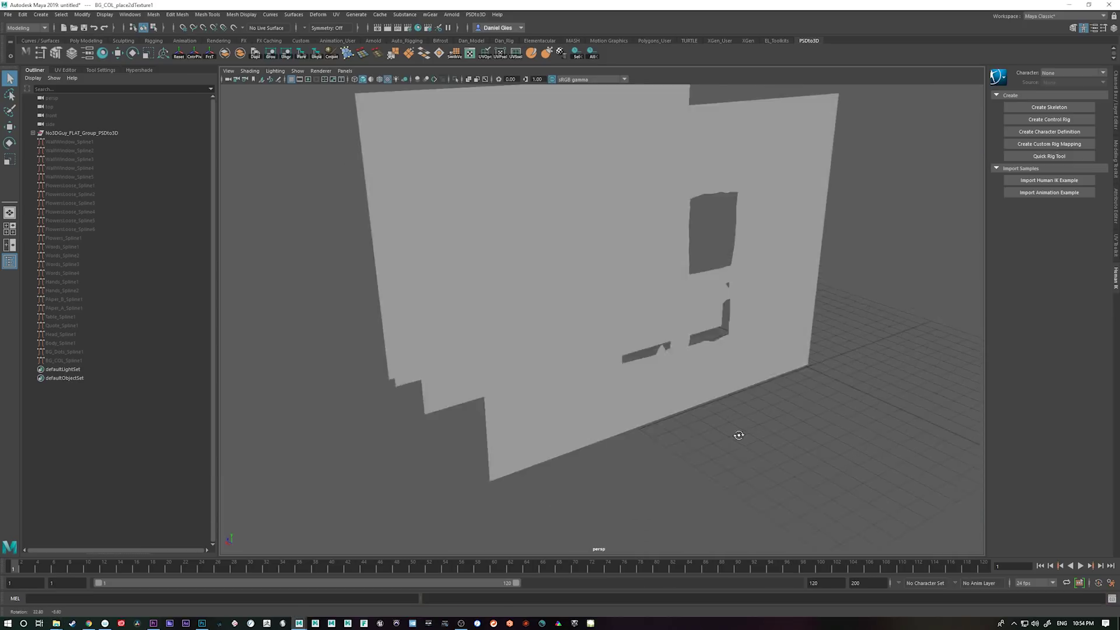
- Refresh the textured display in Maya so the meshes use the generated PNG images
mouse_move(737, 437)
left_mouse_down("alt")
mouse_move(695, 423)
mouse_move(643, 471)
mouse_move(663, 474)
mouse_move(706, 432)
mouse_move(769, 426)
mouse_move(680, 446)
mouse_move(612, 443)
mouse_move(598, 429)
mouse_move(796, 419)
left_mouse_up("alt")
key("6")
left_click_drag(735, 449, 764, 452, "alt")
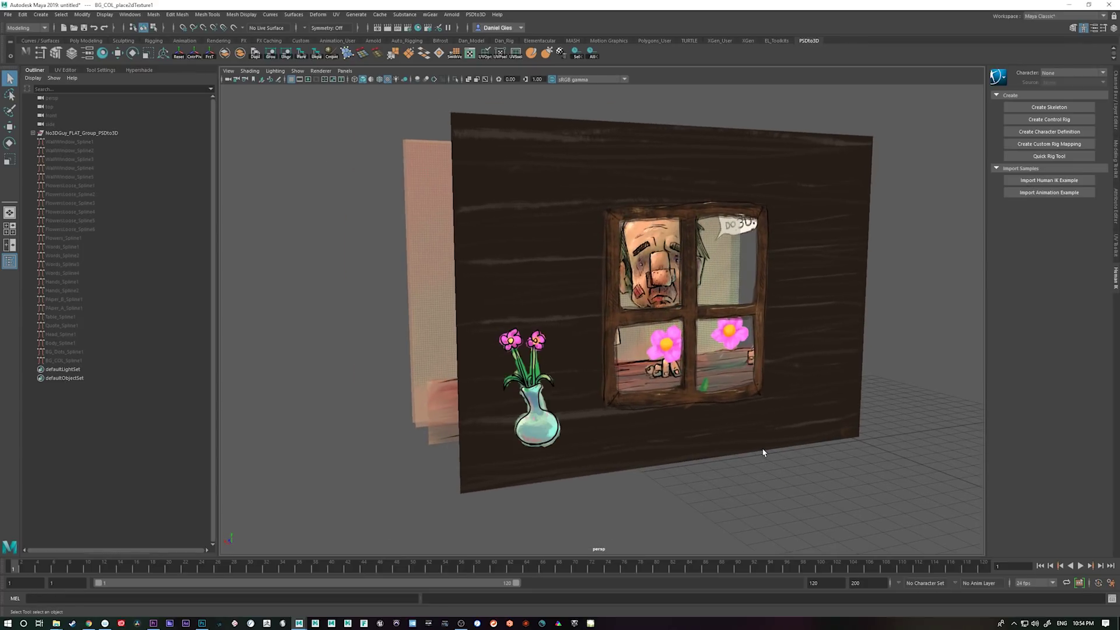
- Set the transparency algorithm of the Hardware Renderer 2.0 viewport settings to Depth Peeling
left_click(321, 71)
left_click(371, 86)
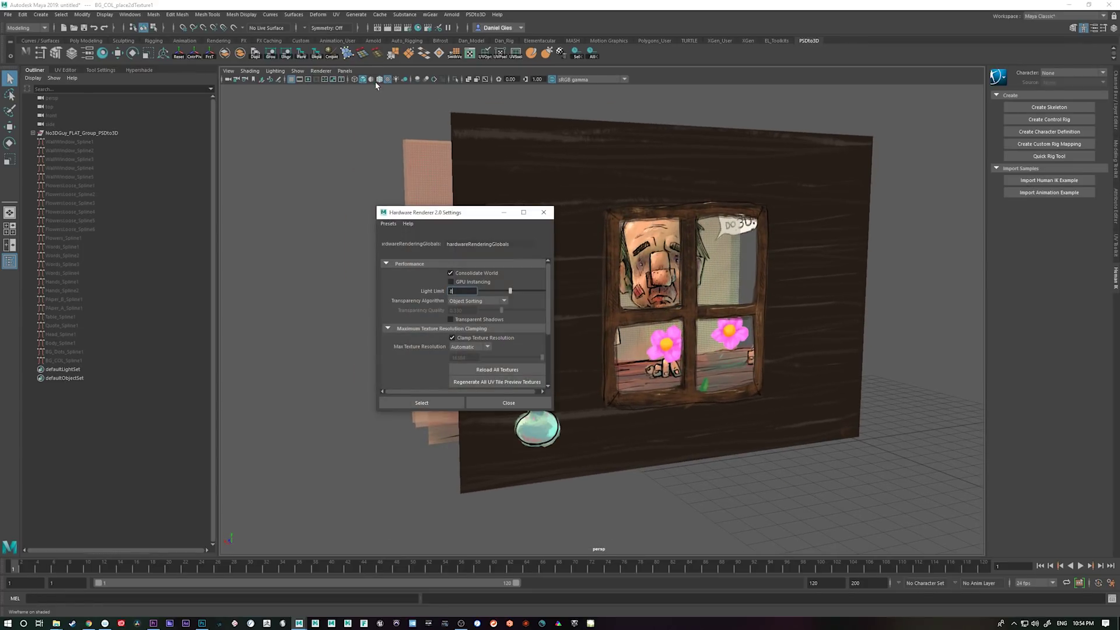
left_click(477, 301)
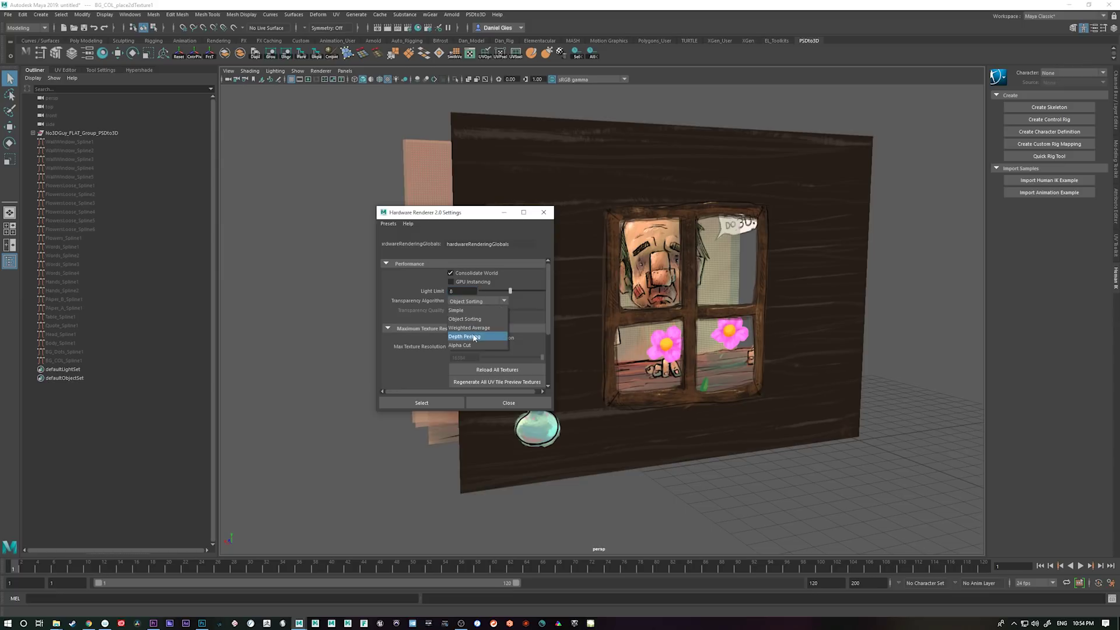
left_click(476, 337)
left_click(509, 403)
- Select the WallWindow mesh with the Move tool and expand No3DGuy_FLAT_Group_PSDto3D to list its layer meshes
left_click_drag(671, 472, 695, 479, "alt")
left_click(610, 464)
right_click_drag(623, 465, 586, 444, "alt")
left_click_drag(586, 443, 566, 402, "alt")
key("w")
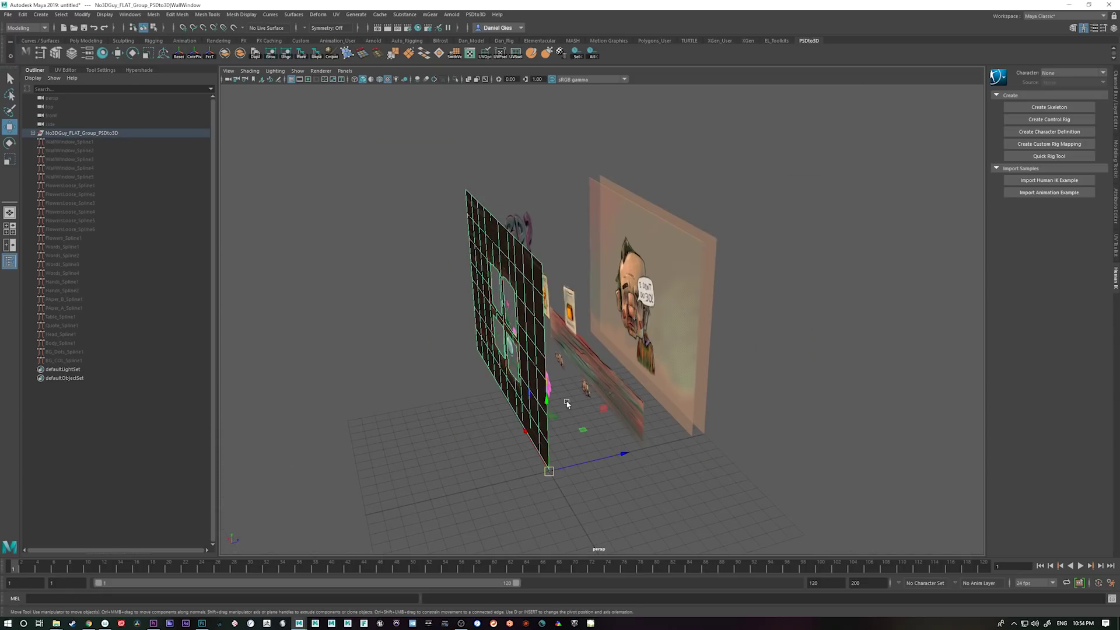
left_click_drag(613, 453, 723, 462, "alt")
left_click(33, 133)
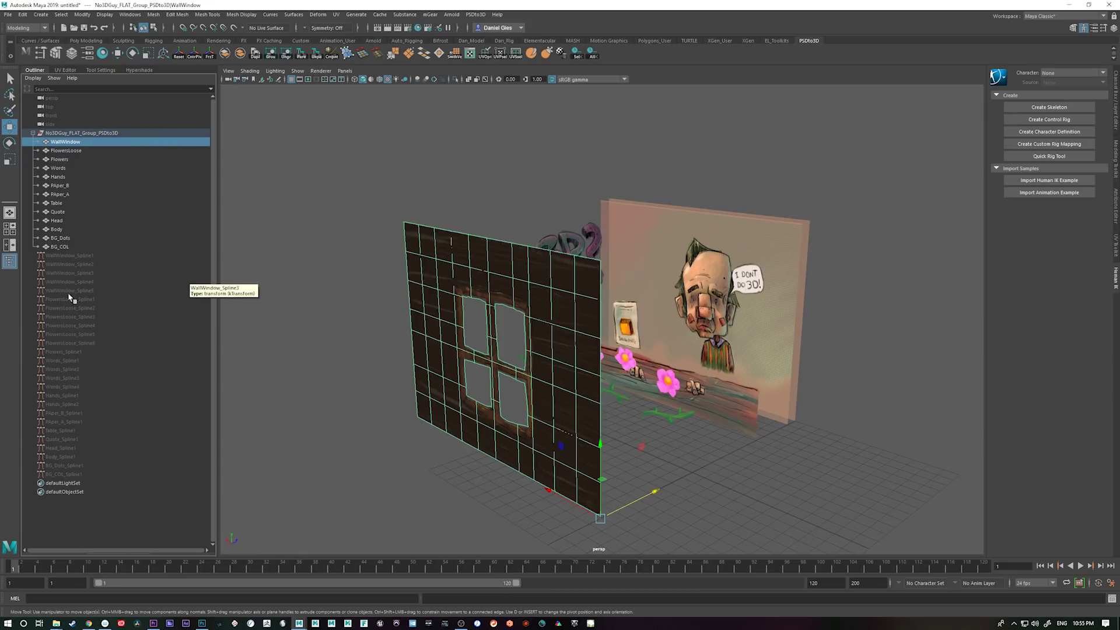
- Select the PSDto3D group and step through its layer meshes from WallWindow downward to identify each one in the scene
left_click(101, 134)
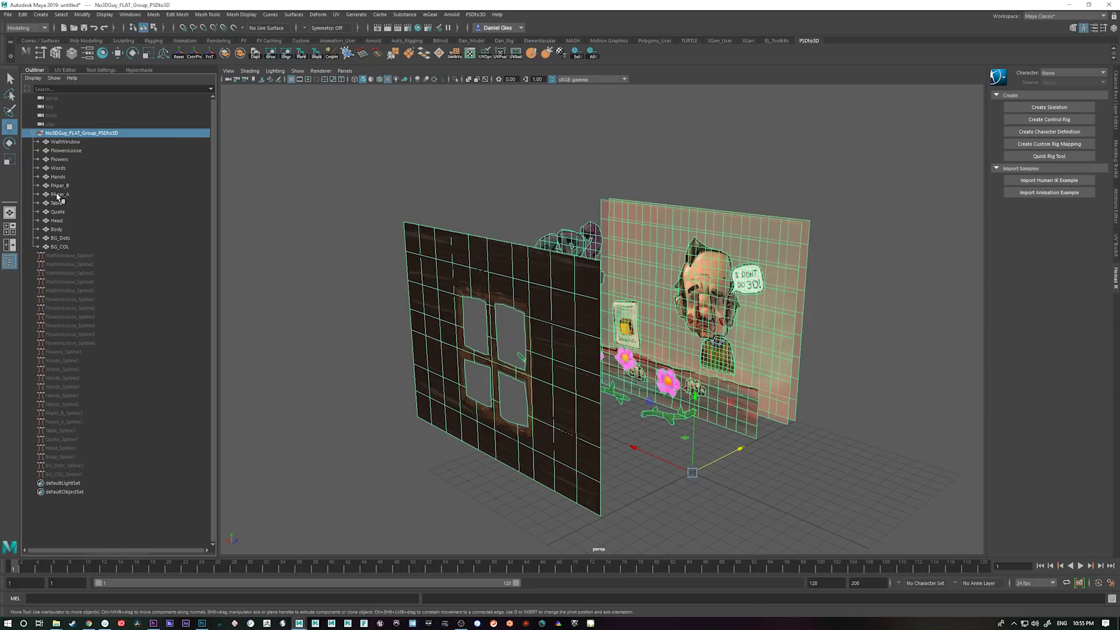
left_click(72, 142)
left_click(62, 152)
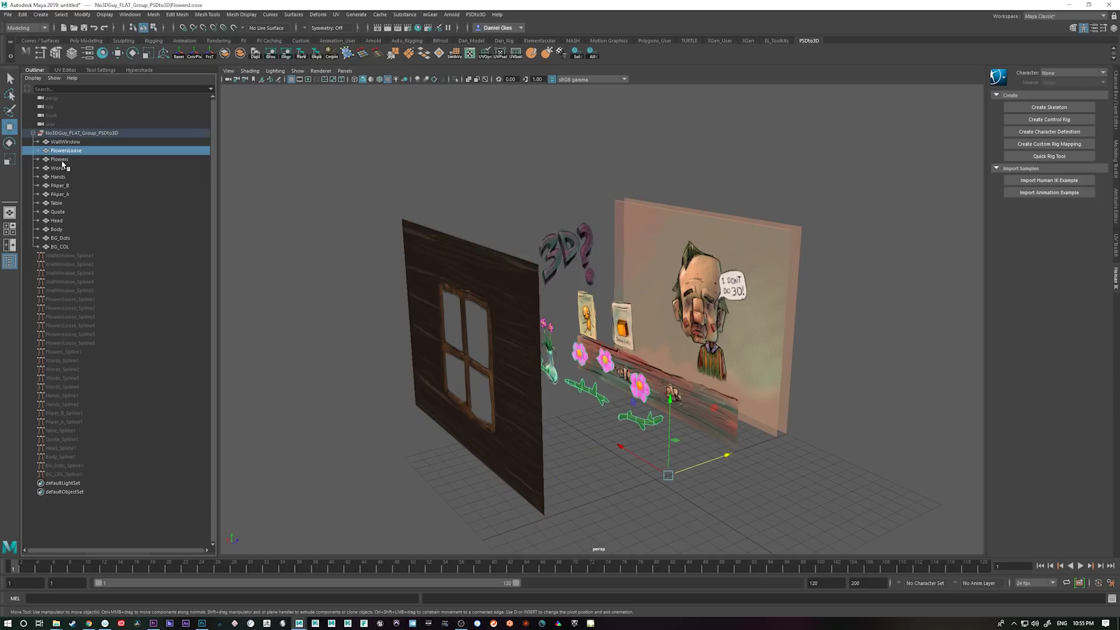
left_click(62, 160)
left_click(61, 185)
left_click(61, 195)
left_click(59, 204)
key("Down")
key("Down")
key("Down")
key("Down")
key("Down")
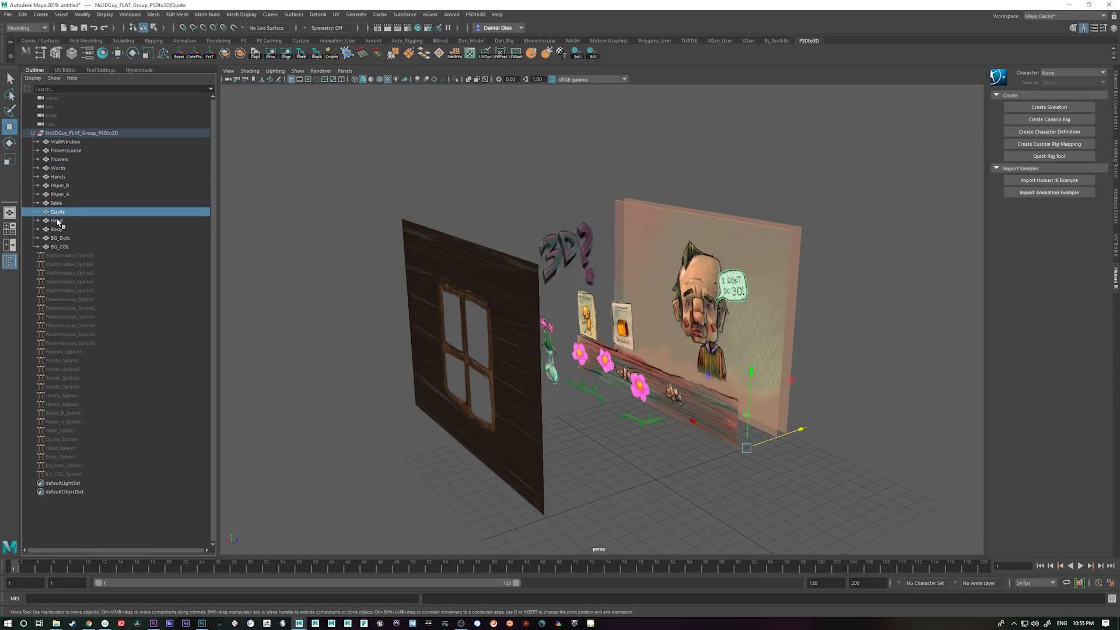
- Select all the spline objects from WallWindow_Spline1 through BG_COL_Spline1
key("Down")
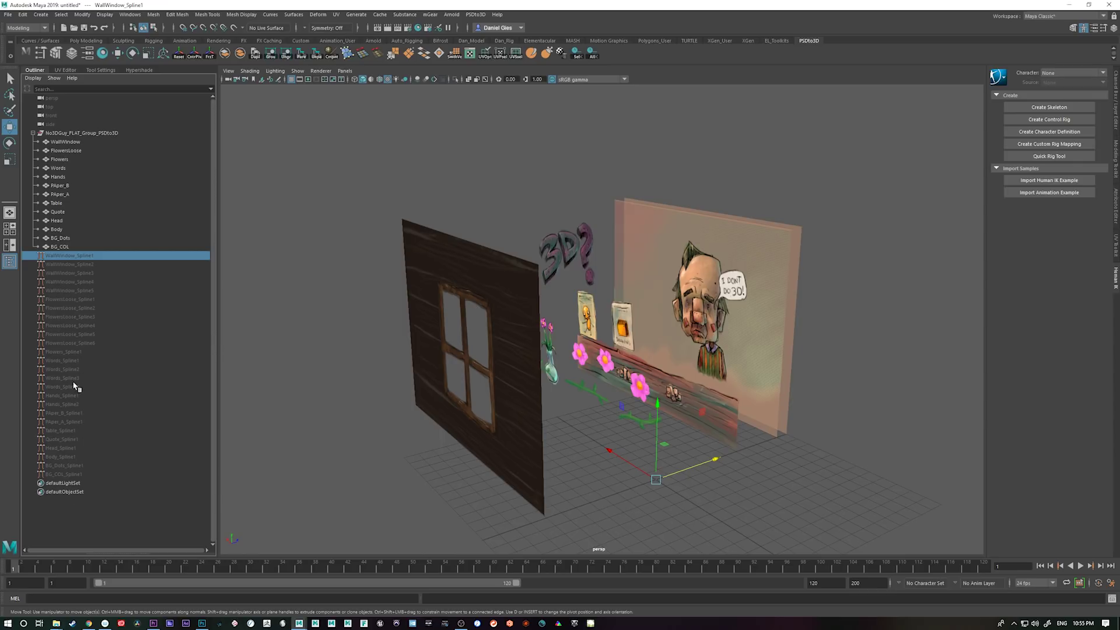
left_click(74, 475, "shift")
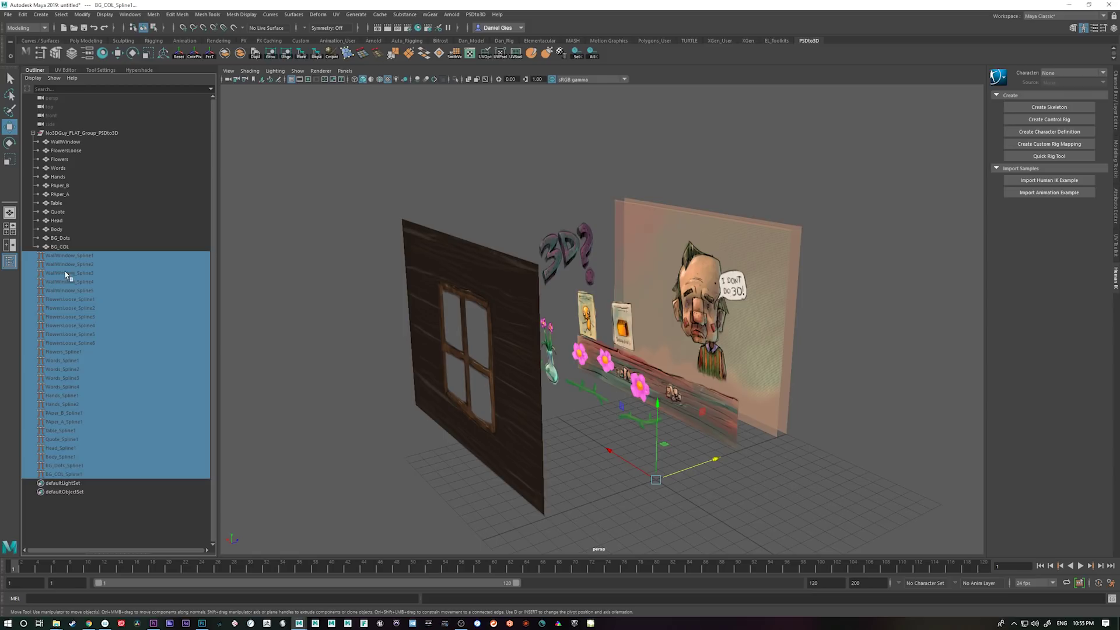
left_click_drag(788, 477, 797, 474, "alt")
- Compare the WallWindow mesh with its source curves WallWindow_Spline1 through WallWindow_Spline5 by selecting each in turn
left_click(575, 454)
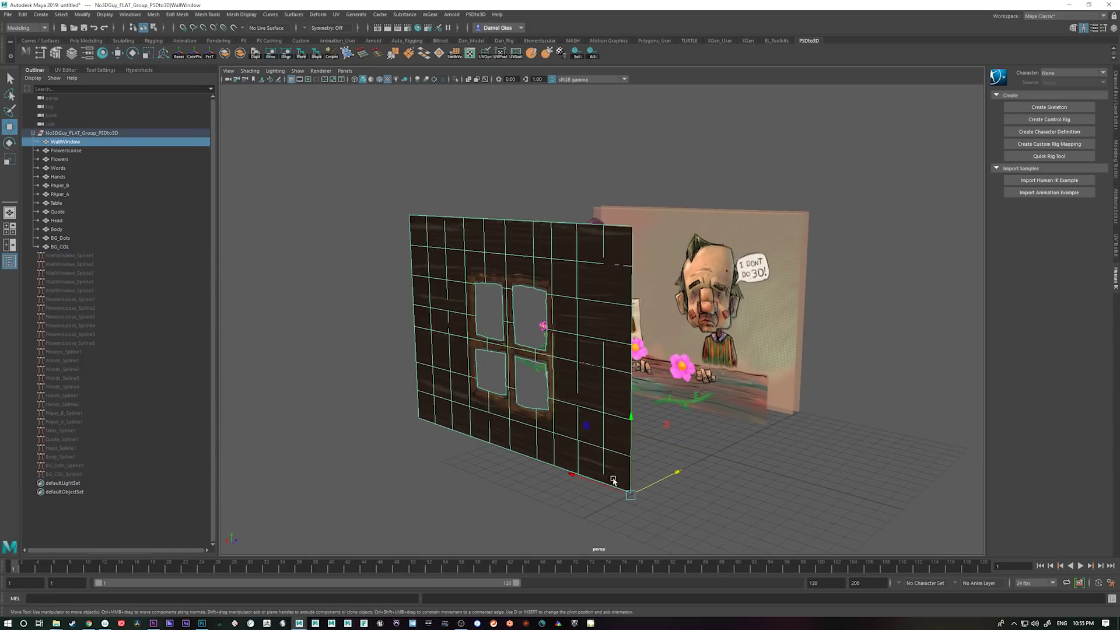
middle_click_drag(611, 474, 569, 467, "alt")
left_click_drag(569, 468, 700, 470, "alt")
left_click(70, 256)
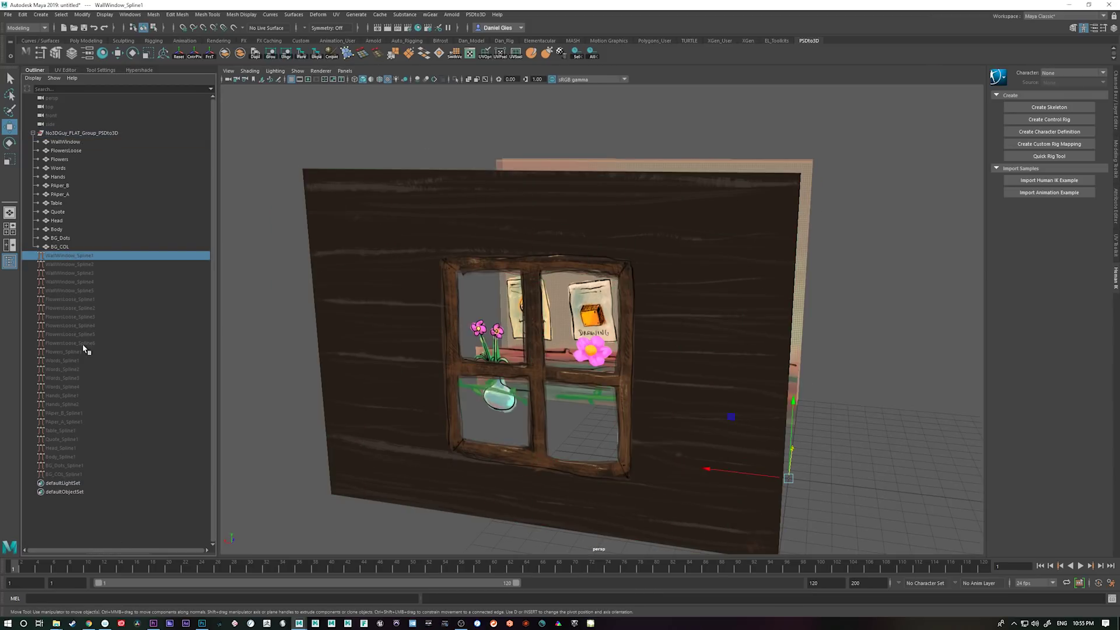
left_click(77, 290, "shift")
left_click_drag(680, 484, 452, 270, "alt")
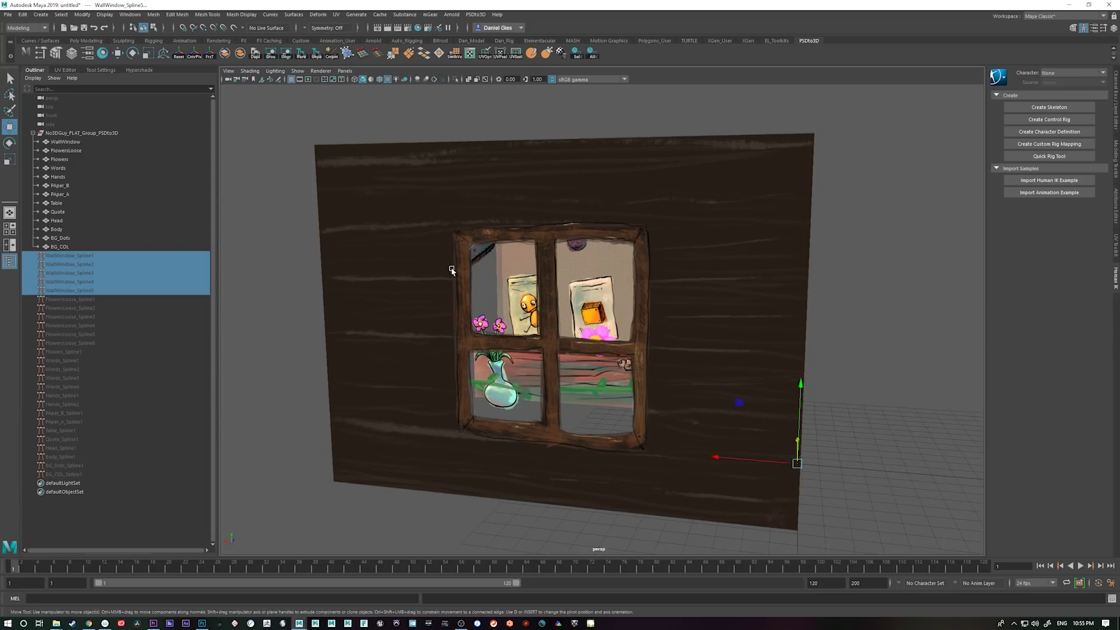
left_click(342, 191)
left_click_drag(776, 429, 680, 427, "alt")
- Reselect the complete range of layer splines and return the selection to the WallWindow mesh
left_click(77, 255)
left_click(63, 474, "shift")
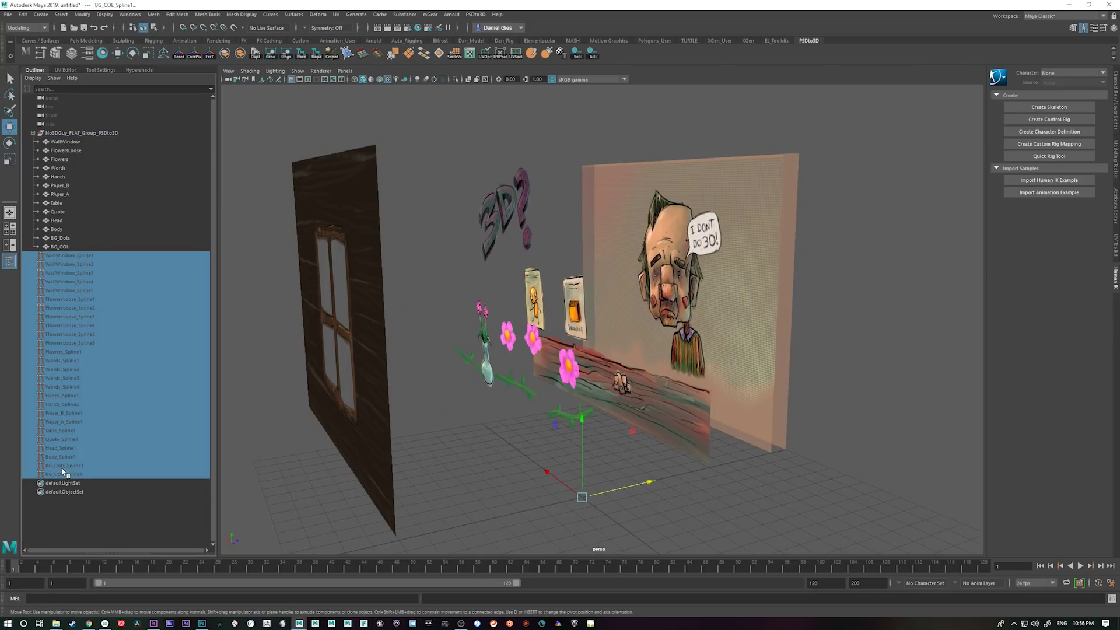
left_click_drag(584, 461, 666, 407, "alt")
left_click(655, 452)
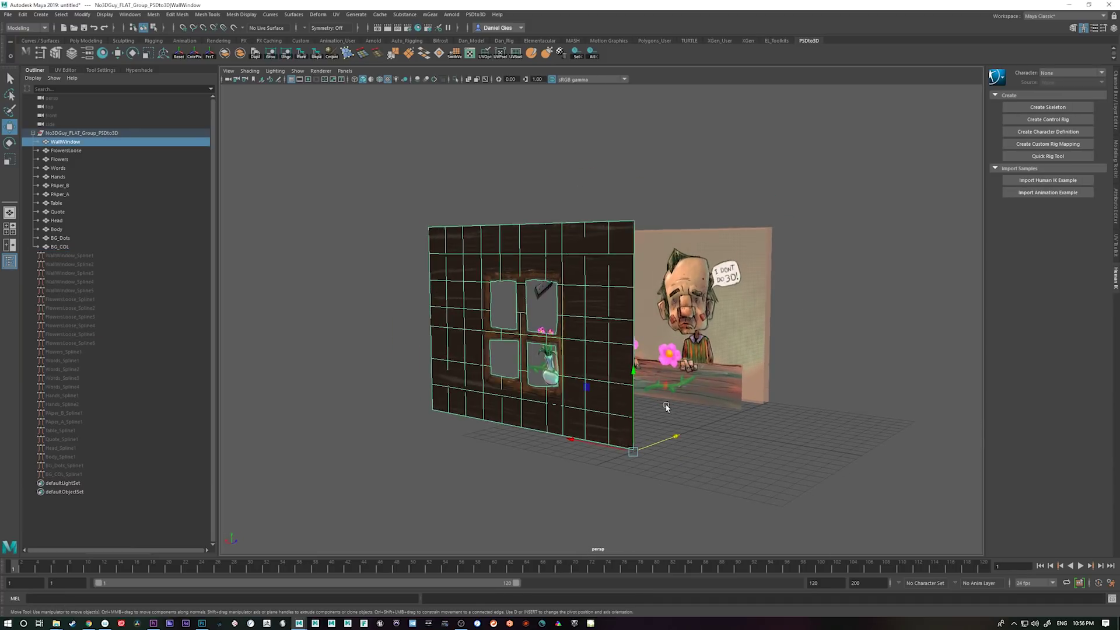
- Open the Hypershade and graph the node network of the BG_Dots_Lb1 material
left_click(140, 71)
left_click(45, 139)
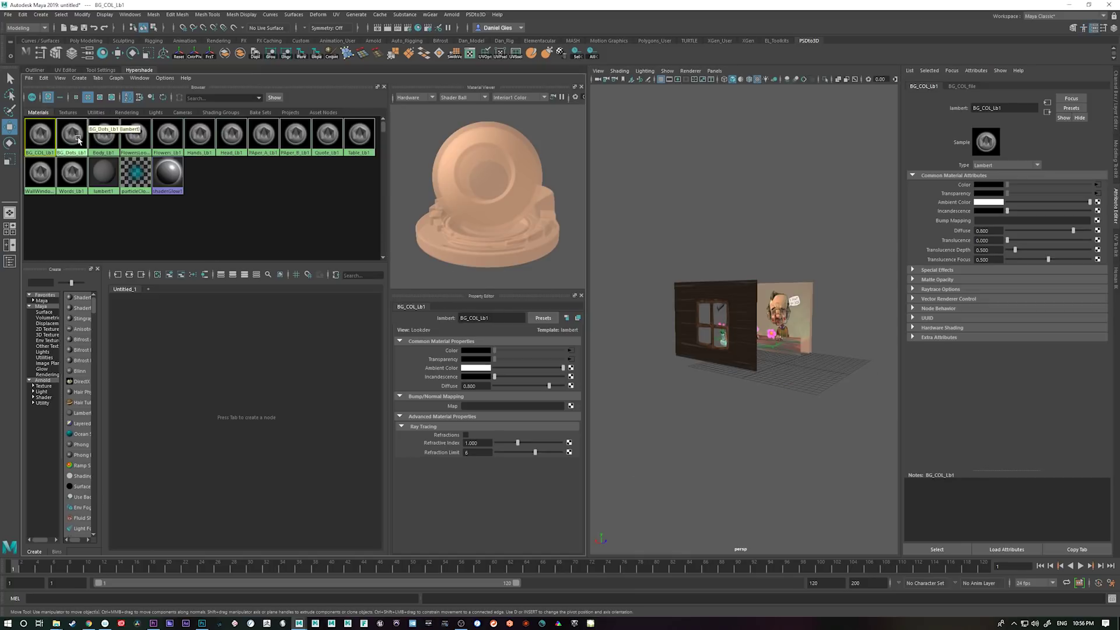
left_click(74, 138)
right_click(75, 143)
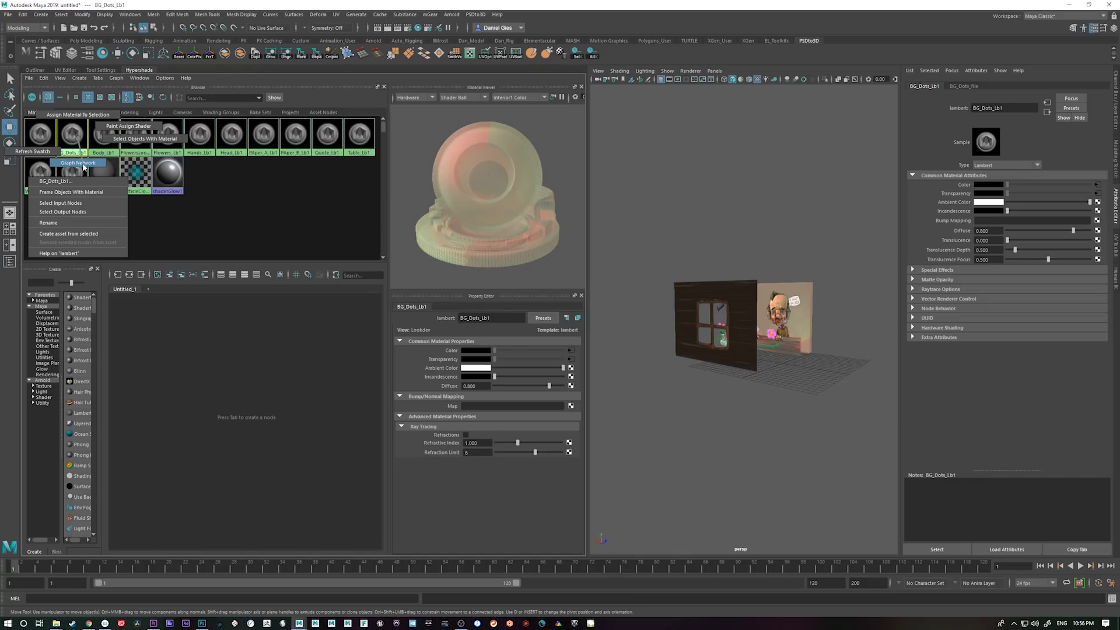
left_click(82, 168)
- Examine the BG_Dots_Lb1 network's texture placement, file and Lambert nodes and their colour and transparency connections
scroll(258, 473, "up", 4)
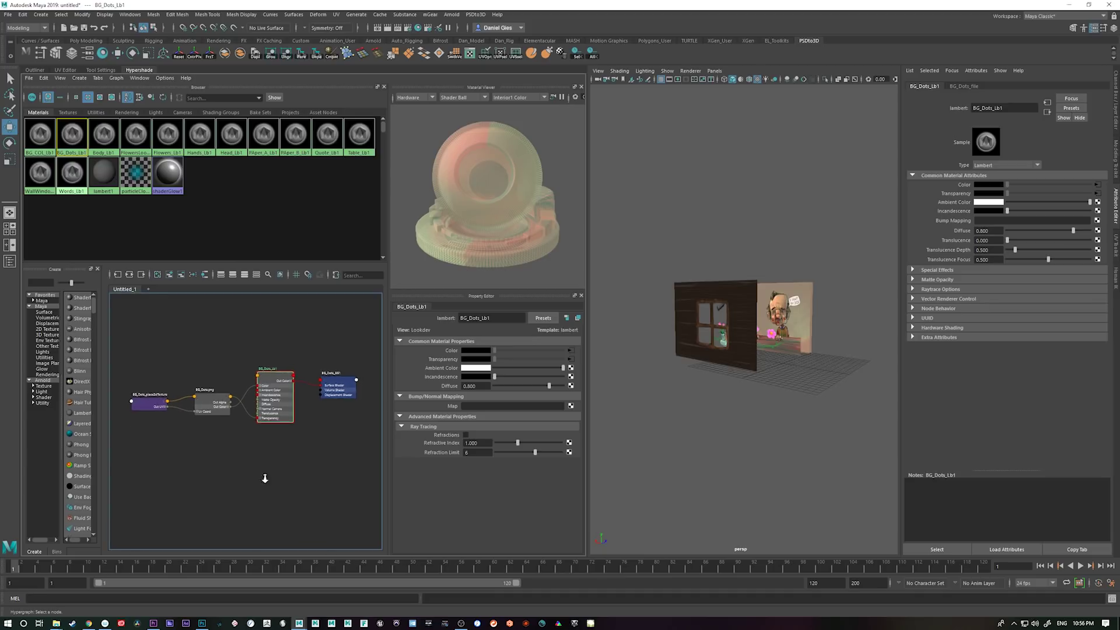
scroll(293, 483, "up", 2)
middle_click_drag(289, 487, 307, 511, "alt")
mouse_move(178, 403)
left_mouse_down()
mouse_move(186, 410)
mouse_move(181, 392)
left_mouse_up()
middle_click_drag(310, 494, 243, 490, "alt")
left_click_drag(256, 351, 254, 339)
middle_click_drag(312, 488, 256, 492, "alt")
scroll(758, 458, "up", 5)
- Try lowering the ambient colour of BG_Dots_Lb1 from white to black and undo the change
left_click_drag(758, 458, 720, 455, "alt")
scroll(720, 456, "down", 4)
right_click_drag(720, 456, 701, 439, "alt")
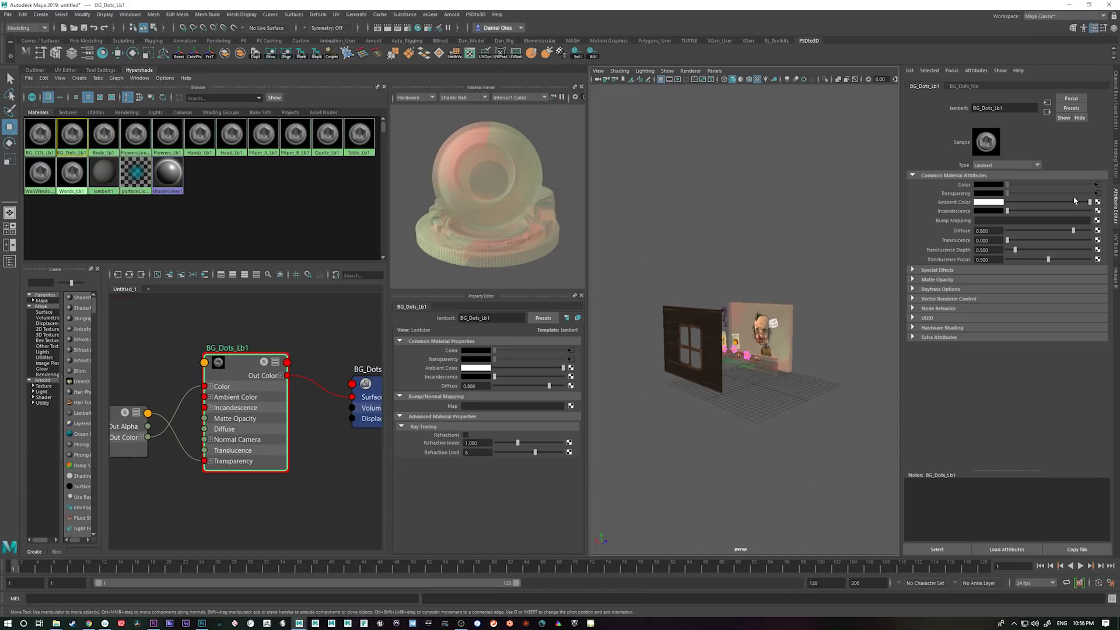
left_click_drag(1081, 204, 1119, 208)
right_click_drag(735, 439, 796, 470, "alt")
left_click_drag(795, 470, 825, 462, "alt")
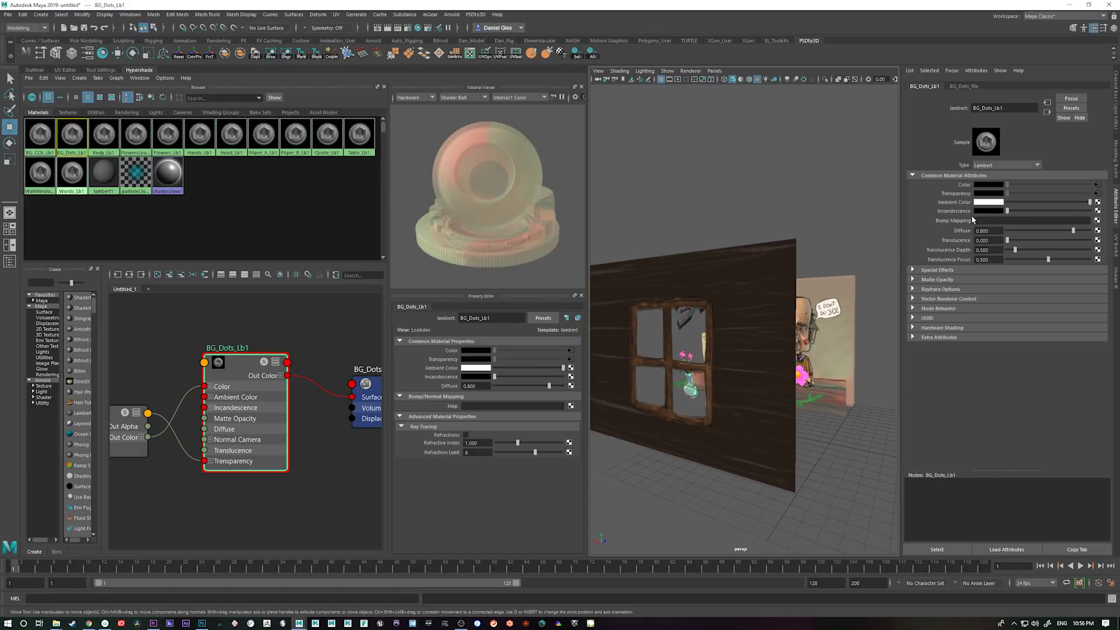
left_click_drag(797, 403, 785, 423, "alt")
left_click_drag(750, 461, 773, 464, "alt")
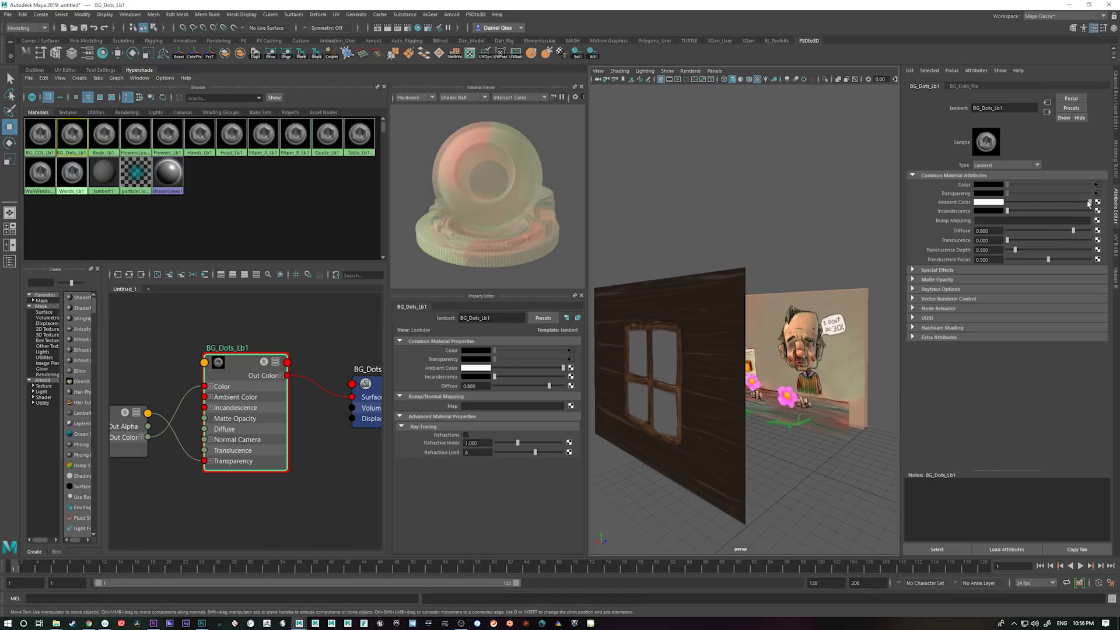
left_click_drag(1088, 203, 980, 211)
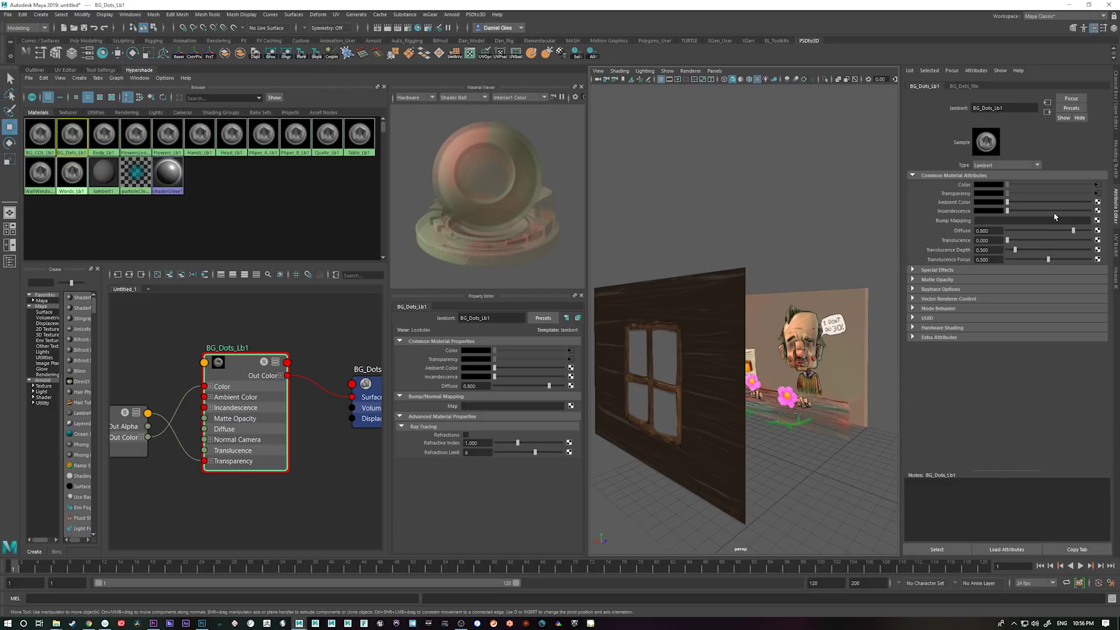
key("ctrl+z")
- Review the other generated Lambert materials, including Flowers_Lb1, PAper_A_Lb1 and Table_Lb1, and their attributes
left_click(200, 135)
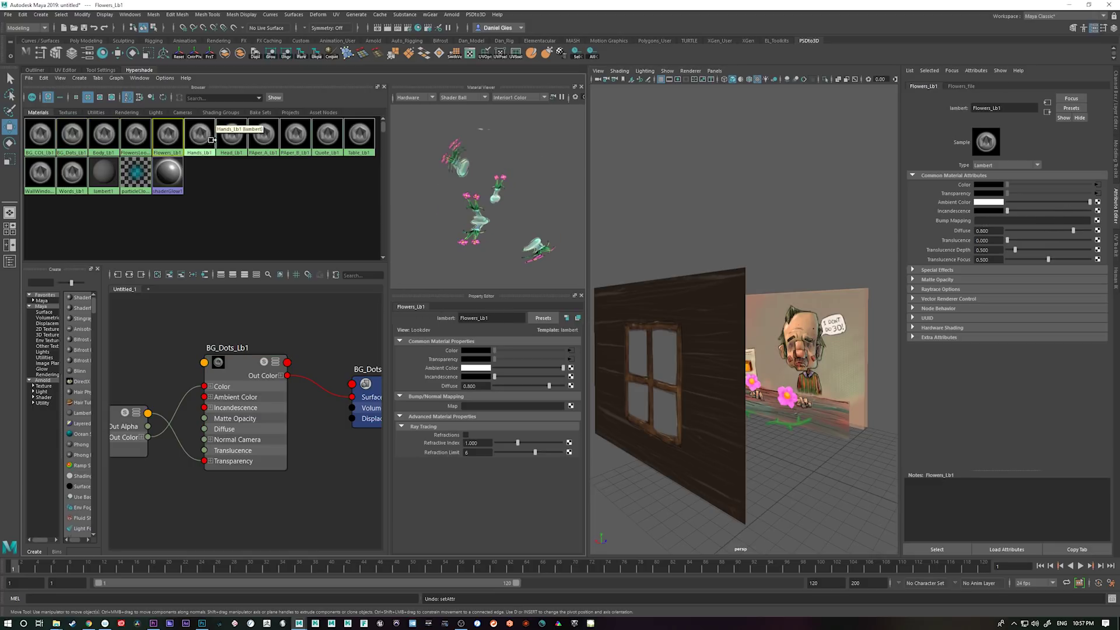
left_click(231, 140)
left_click(263, 135)
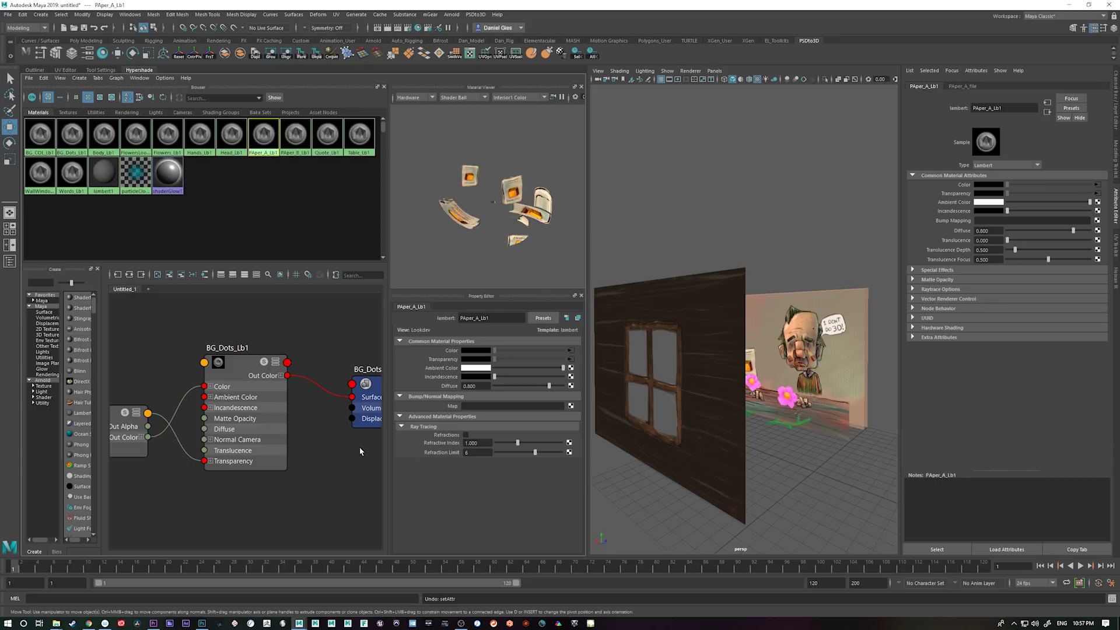
left_click(353, 133)
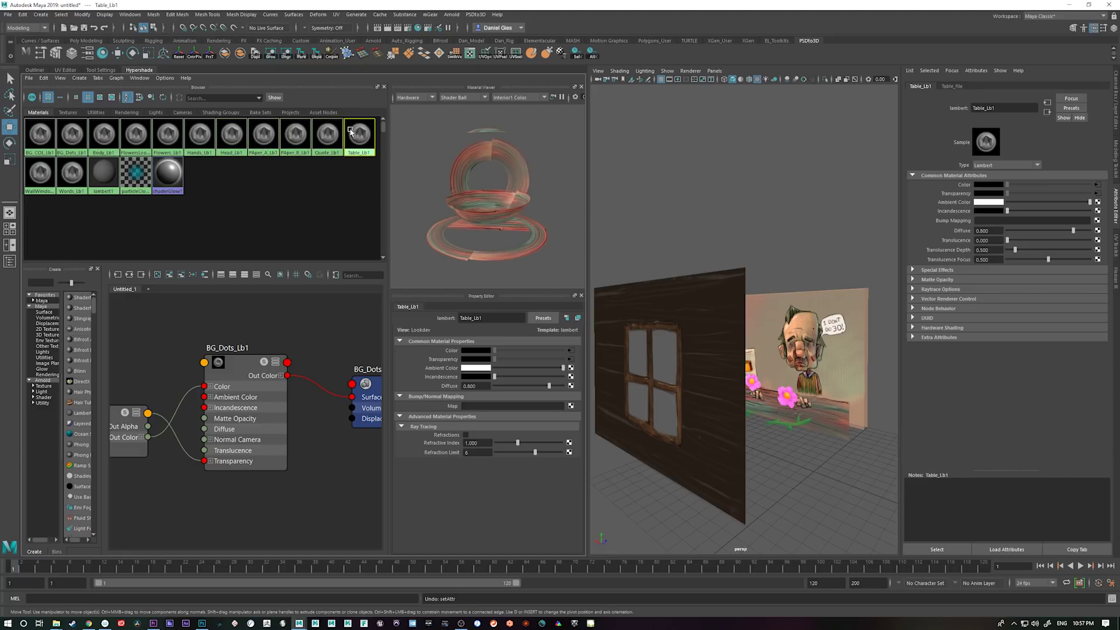
- Show the Outliner and examine the layered meshes from several angles, from the window wall back to the BG_Dots background
mouse_move(799, 470)
left_mouse_down("alt")
mouse_move(791, 432)
mouse_move(807, 445)
mouse_move(790, 453)
mouse_move(802, 473)
mouse_move(815, 455)
left_mouse_up("alt")
middle_click_drag(814, 455, 802, 452, "alt")
left_click(774, 371)
right_click_drag(729, 442, 813, 482, "alt")
middle_click_drag(813, 483, 806, 433, "alt")
left_click_drag(806, 434, 829, 461, "alt")
left_click(37, 70)
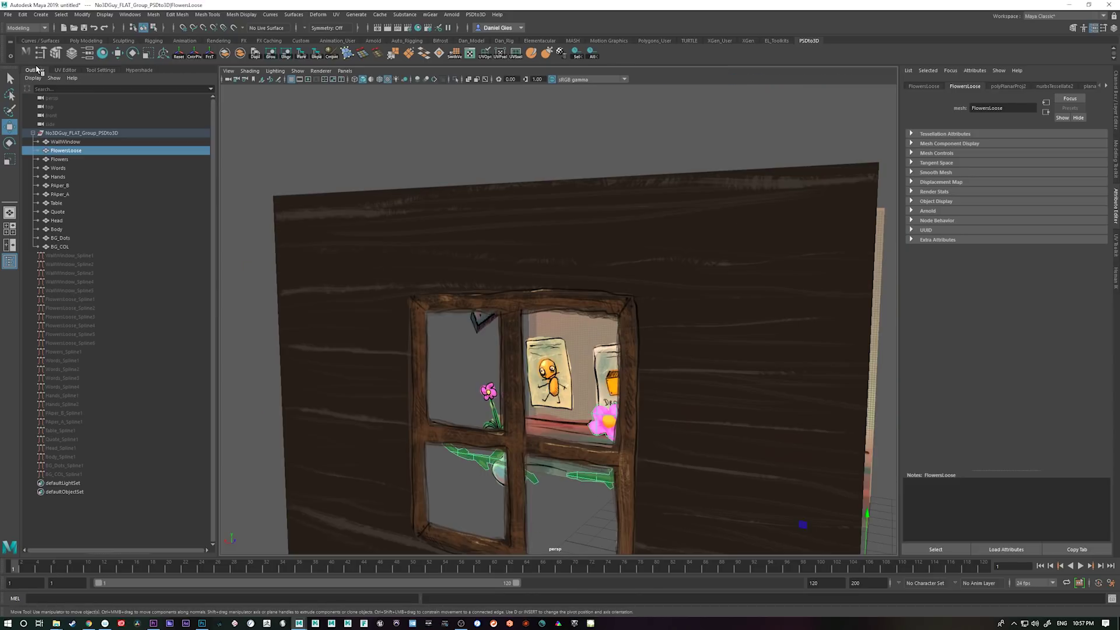
right_click_drag(744, 464, 660, 438, "alt")
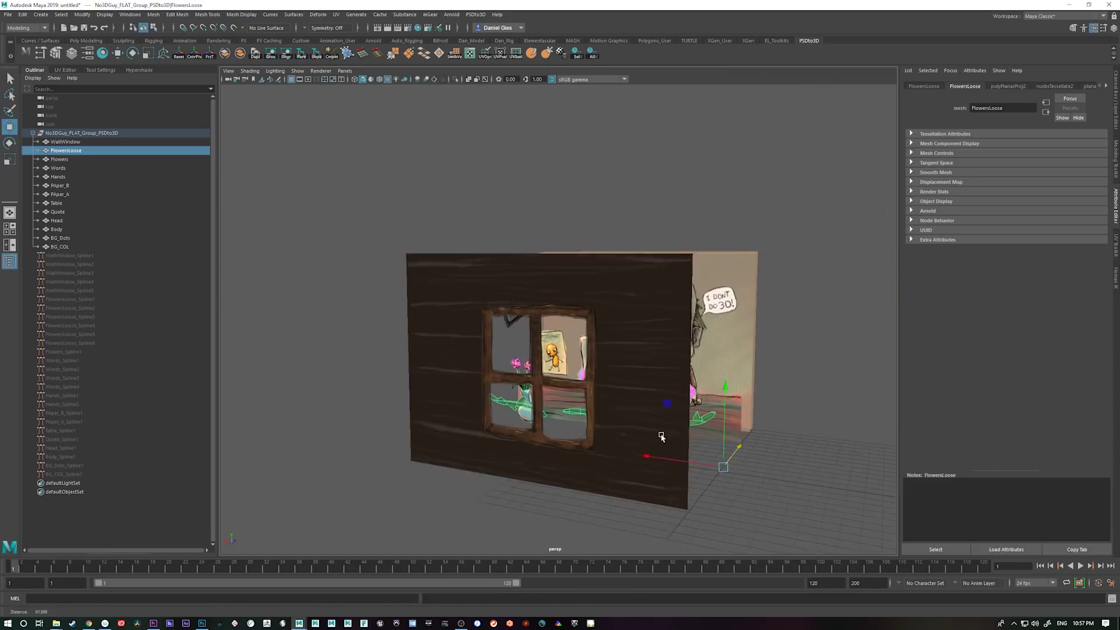
middle_click_drag(660, 438, 662, 422, "alt")
left_click_drag(661, 422, 631, 415, "alt")
right_click_drag(631, 416, 720, 451, "alt")
middle_click_drag(720, 451, 668, 516, "alt")
left_click(766, 450)
right_click_drag(799, 497, 763, 450, "alt")
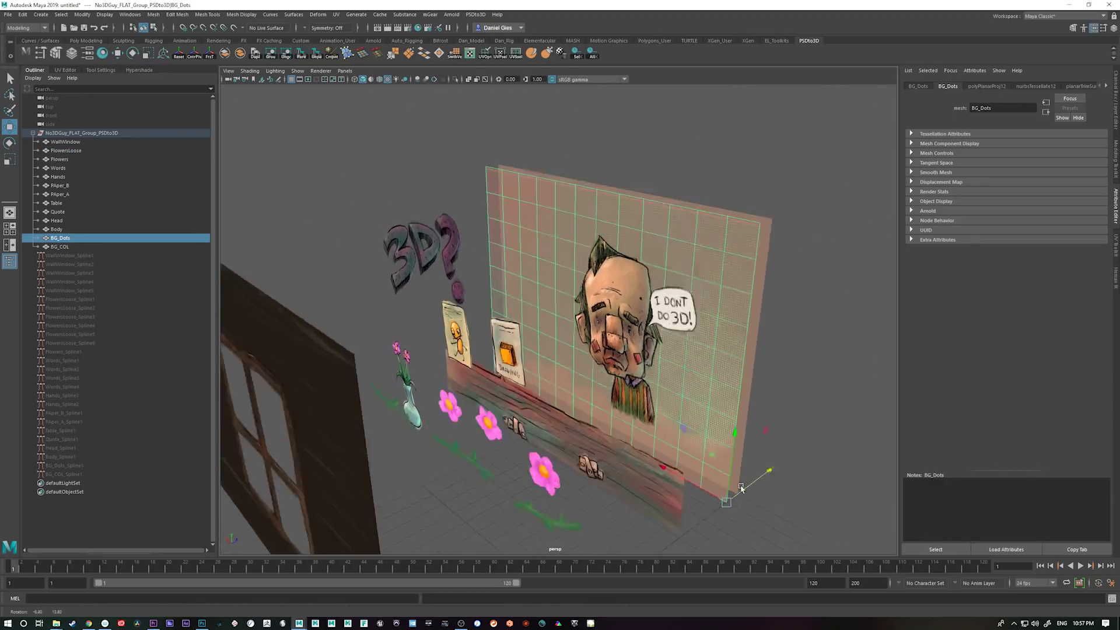
left_click_drag(763, 451, 681, 440, "alt")
middle_click_drag(665, 459, 679, 424, "alt")
- Isolate the FlowersLoose mesh with its loose flowers and stems
left_click(485, 400)
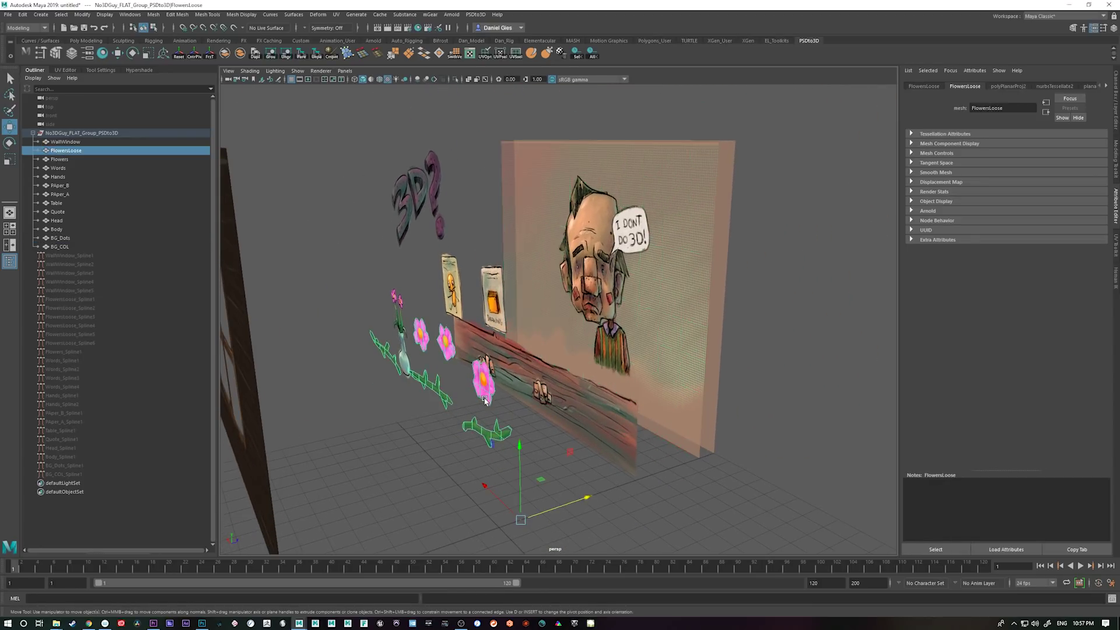
right_click_drag(547, 456, 607, 427, "alt")
right_click_drag(622, 395, 623, 425, "alt")
left_click_drag(582, 436, 592, 435, "alt")
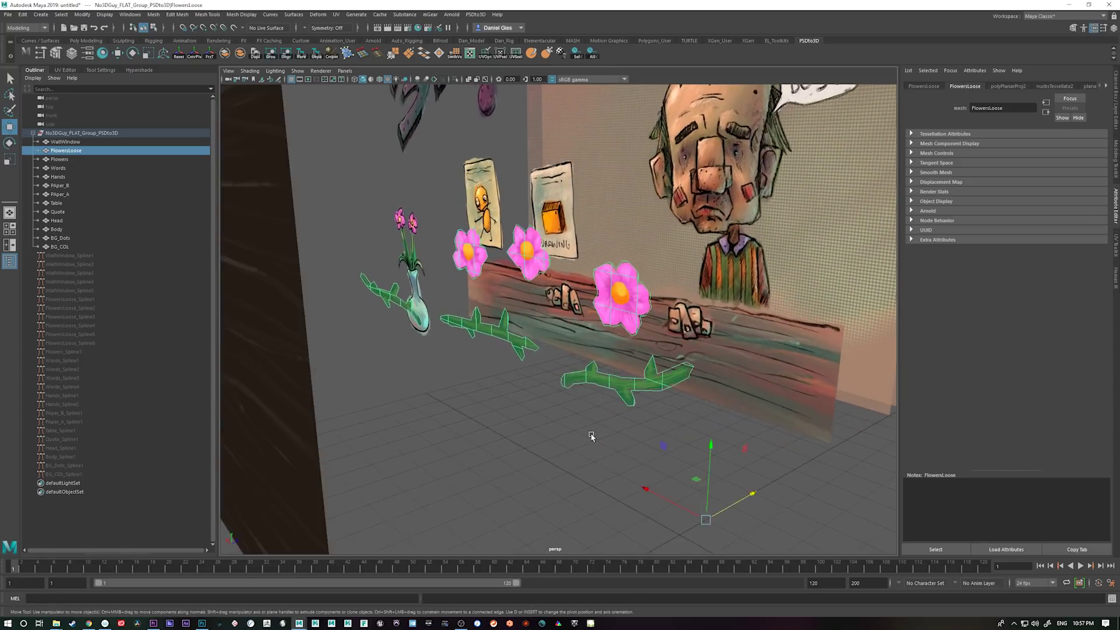
right_click_drag(593, 435, 707, 453, "alt")
key("ctrl+1")
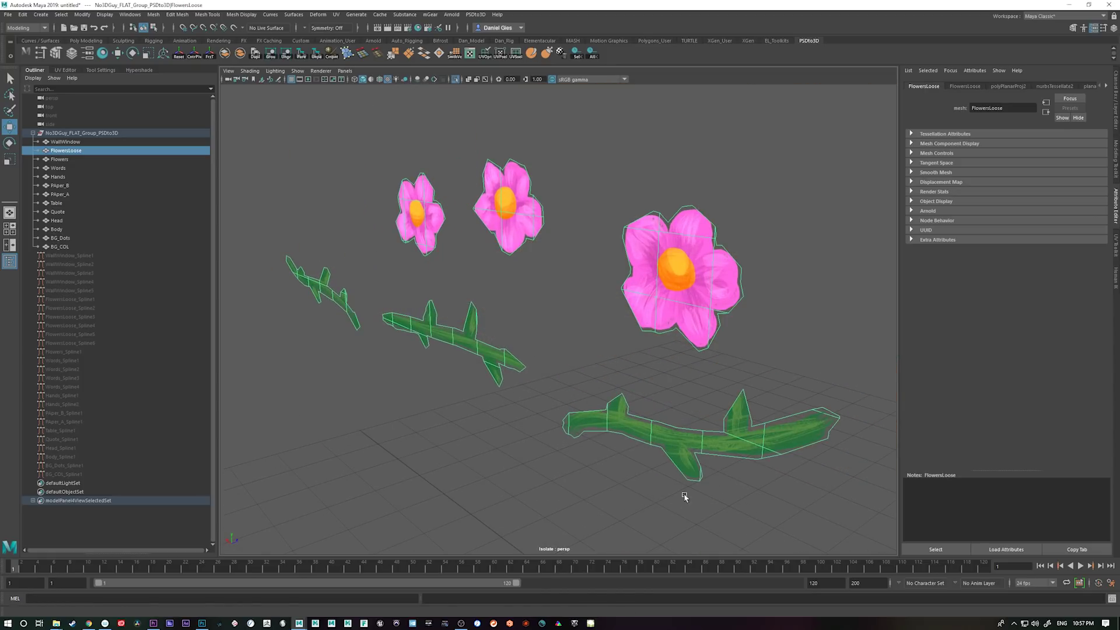
- Examine the polygon edges along the FlowersLoose stems and flowers up close and bring the rest of the scene back into view
left_click_drag(685, 495, 727, 488, "alt")
middle_click_drag(728, 487, 485, 449, "alt")
right_click_drag(485, 450, 615, 445, "alt")
middle_click_drag(615, 445, 641, 496, "alt")
left_click_drag(640, 496, 571, 509, "alt")
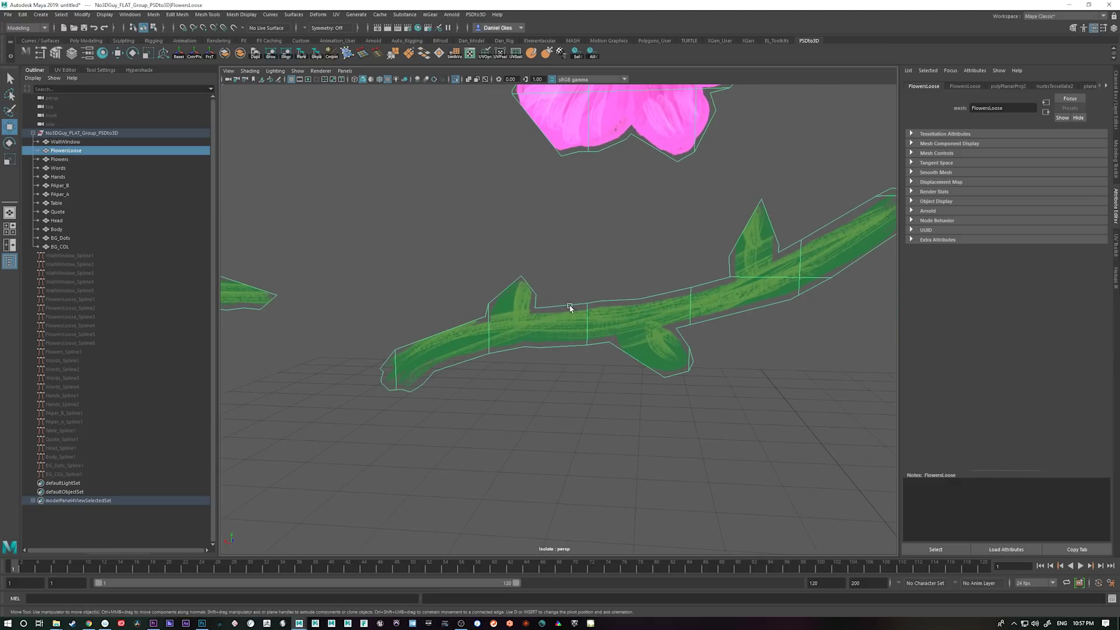
middle_click_drag(620, 304, 438, 340, "alt")
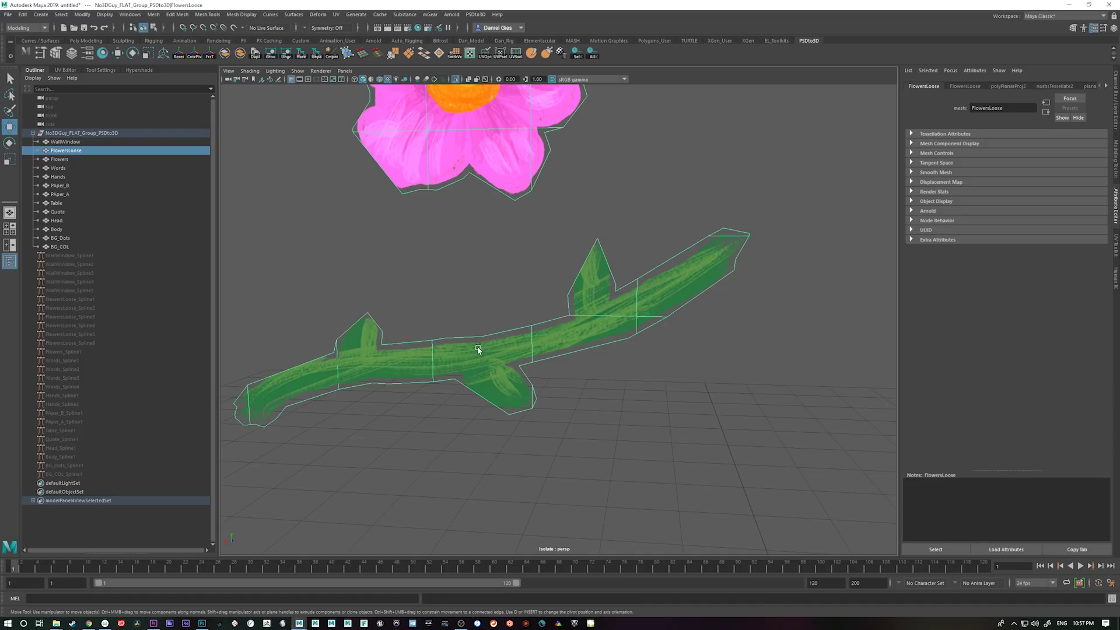
left_click(478, 349)
mouse_move(570, 339)
middle_mouse_down("alt")
mouse_move(552, 376)
mouse_move(565, 351)
middle_mouse_up("alt")
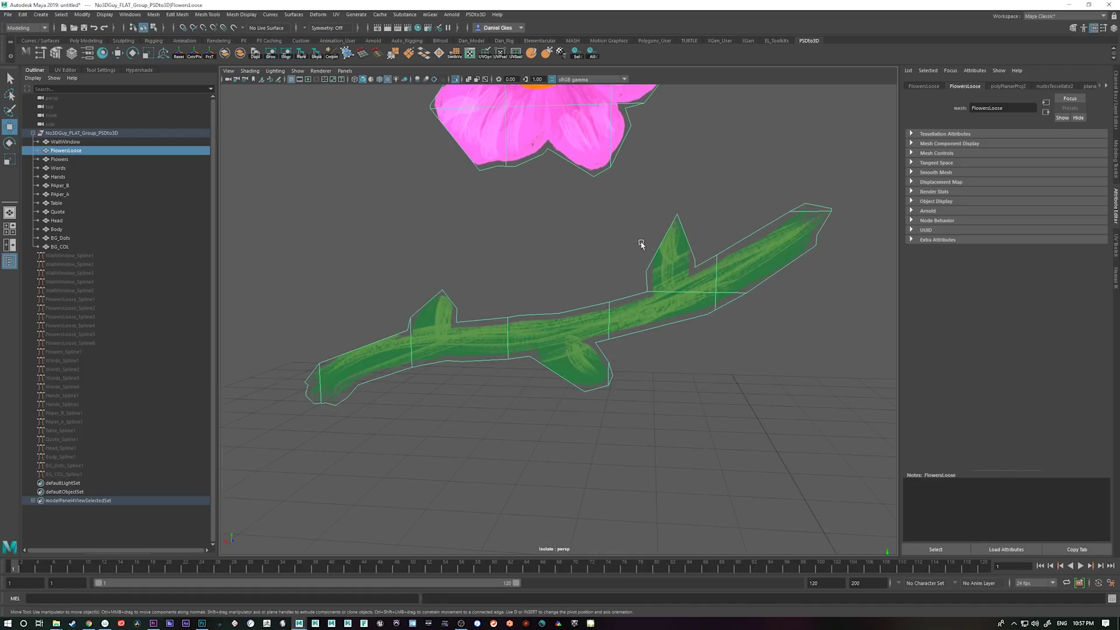
middle_click_drag(693, 266, 655, 355, "alt")
right_click_drag(552, 444, 508, 427, "alt")
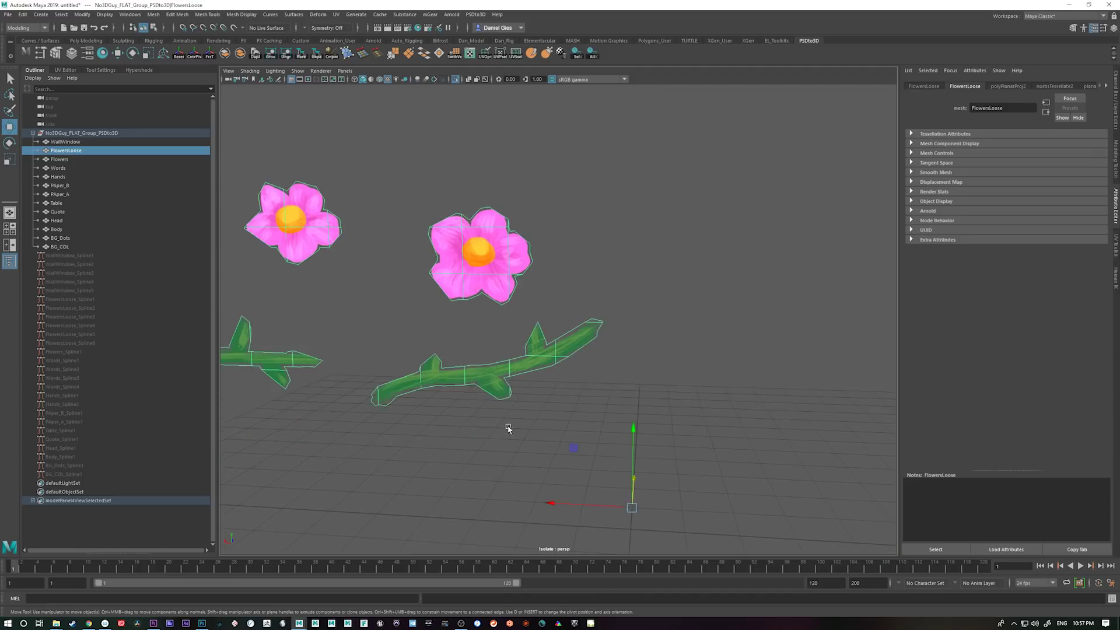
middle_click_drag(507, 428, 481, 470, "alt")
key("ctrl+1")
- Isolate the BG_Dots and BG_COL background planes together and examine their polygon grids
middle_click_drag(616, 426, 617, 459, "alt")
left_click_drag(617, 459, 553, 420, "alt")
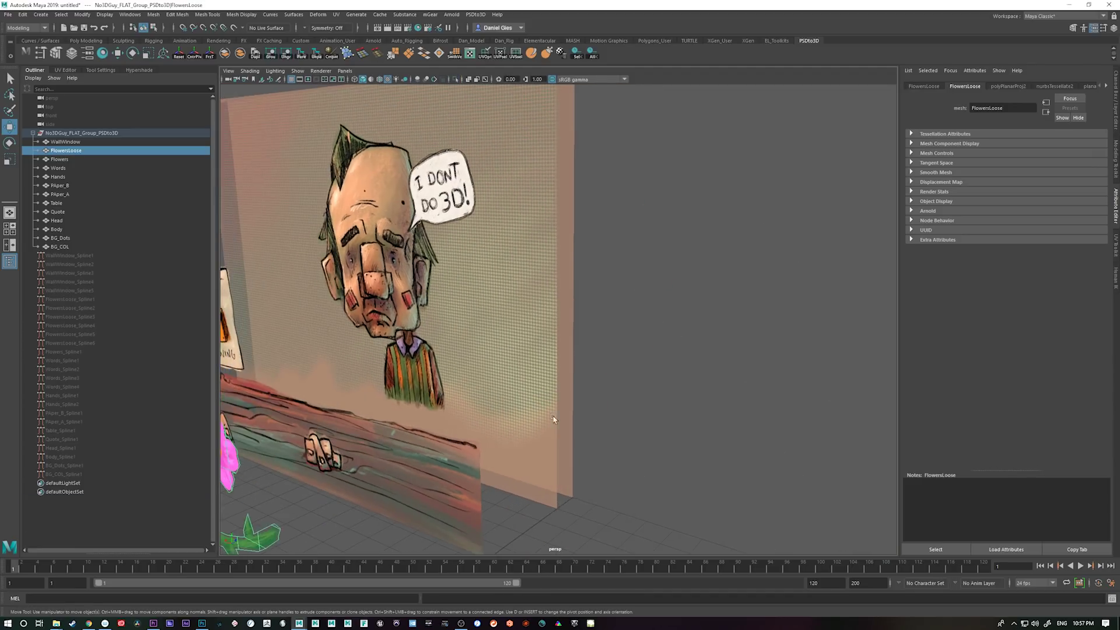
left_click(553, 418)
left_click(572, 416, "shift")
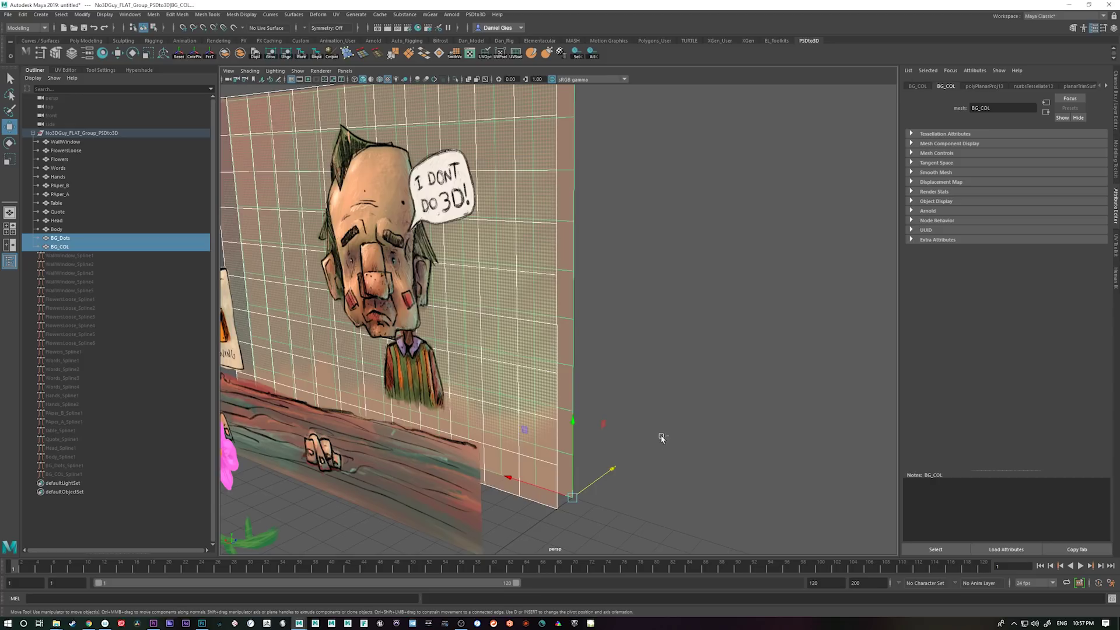
key("ctrl+1")
left_click(654, 454)
mouse_move(653, 461)
left_mouse_down("alt")
mouse_move(688, 467)
mouse_move(659, 448)
left_mouse_up("alt")
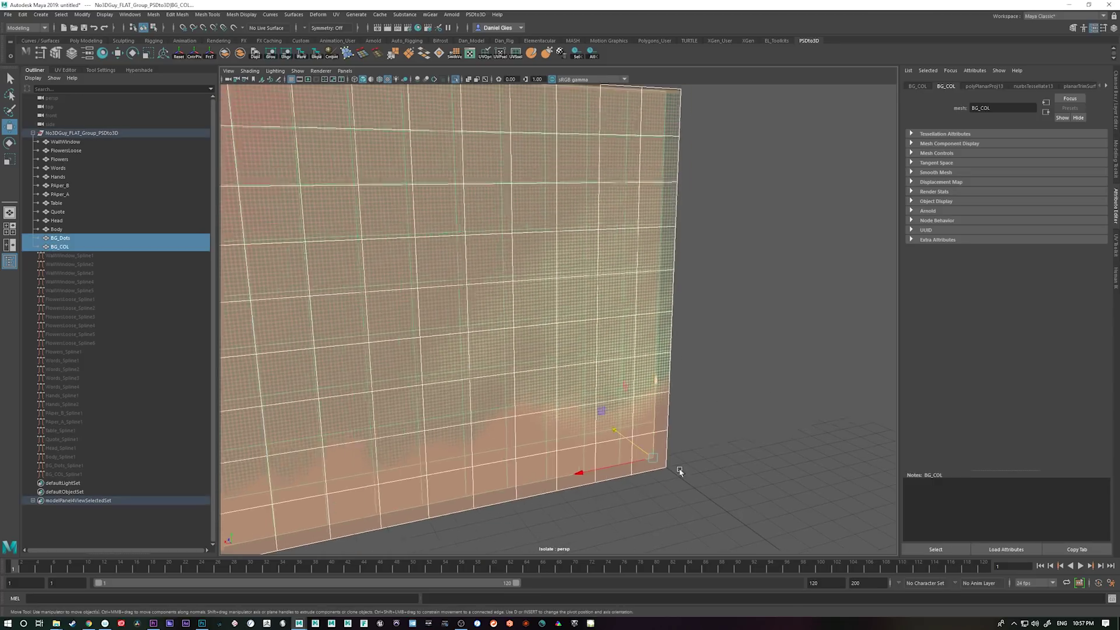
right_click_drag(679, 468, 583, 436, "alt")
middle_click_drag(583, 435, 702, 469, "alt")
left_click_drag(701, 469, 638, 462, "alt")
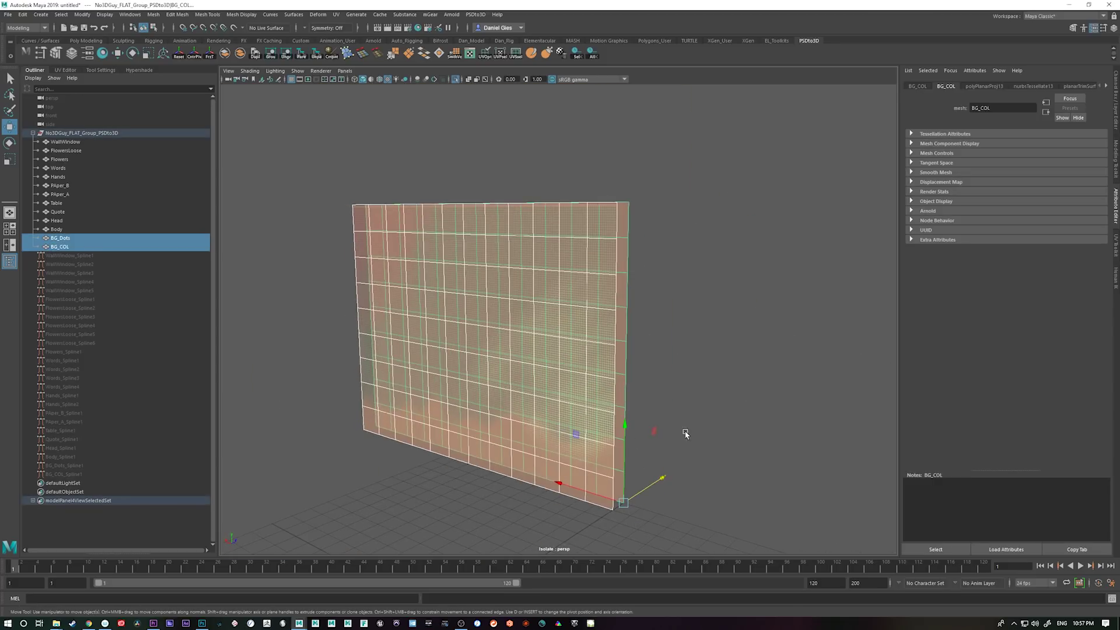
- Regenerate the BG_Dots and BG_COL layers in the PSD to 3D Editor with the number of polygons set to 1
mouse_move(347, 626)
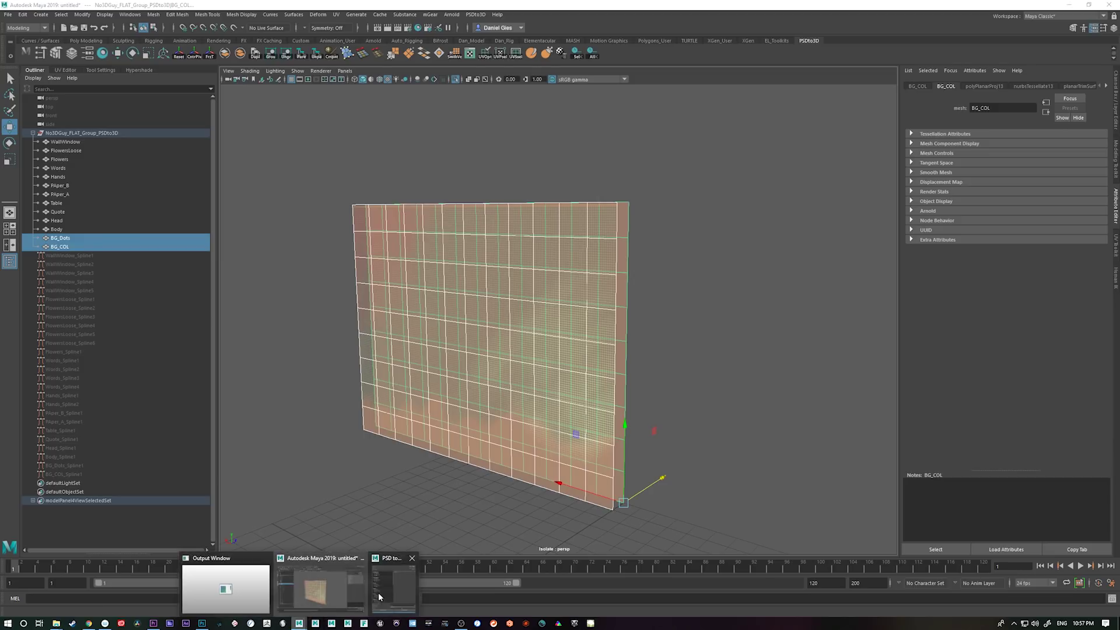
left_click(384, 583)
left_click_drag(345, 87, 300, 98)
left_click_drag(321, 250, 324, 388)
left_click(281, 339)
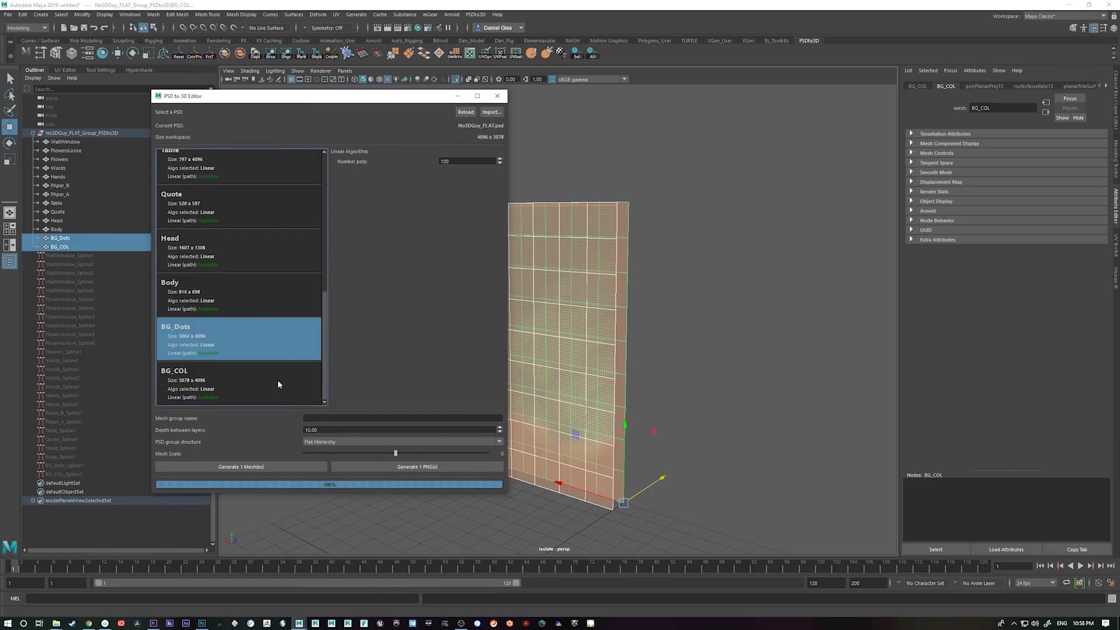
left_click(282, 382, "shift")
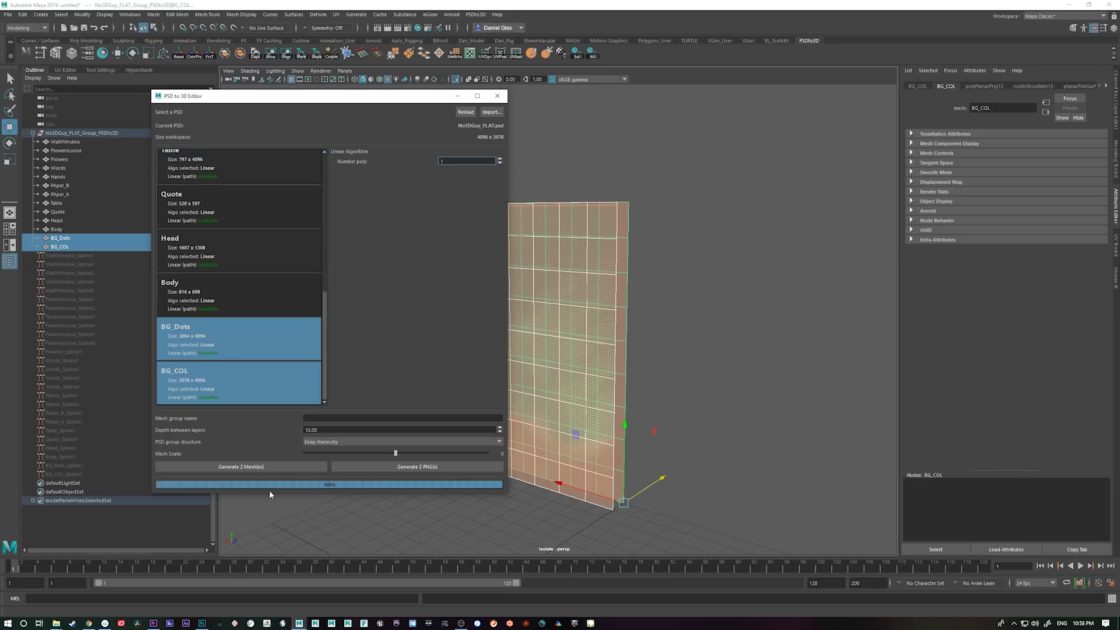
left_click(275, 467)
- Inspect the regenerated BG_Dots and BG_COL planes, then end the isolation and view them with the other layers
middle_click_drag(598, 499, 727, 461, "alt")
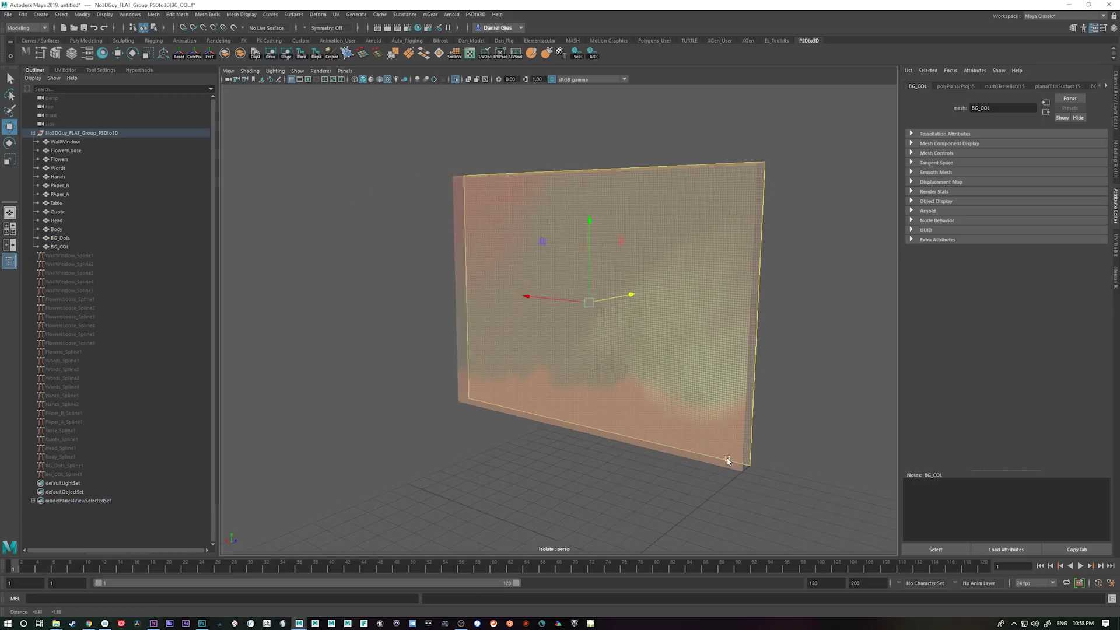
left_click(728, 461)
left_click_drag(728, 461, 760, 455, "alt")
left_click(670, 436, "shift")
key("ctrl+1")
left_click(759, 454)
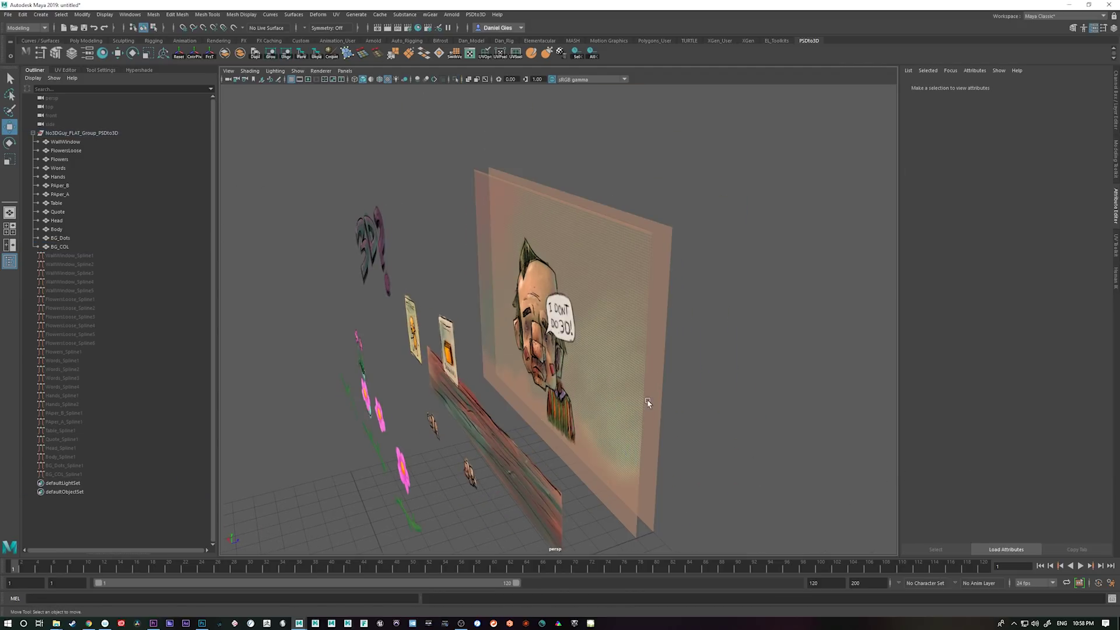
left_click(648, 402)
left_click_drag(633, 402, 653, 456, "alt")
scroll(552, 288, "up", 5)
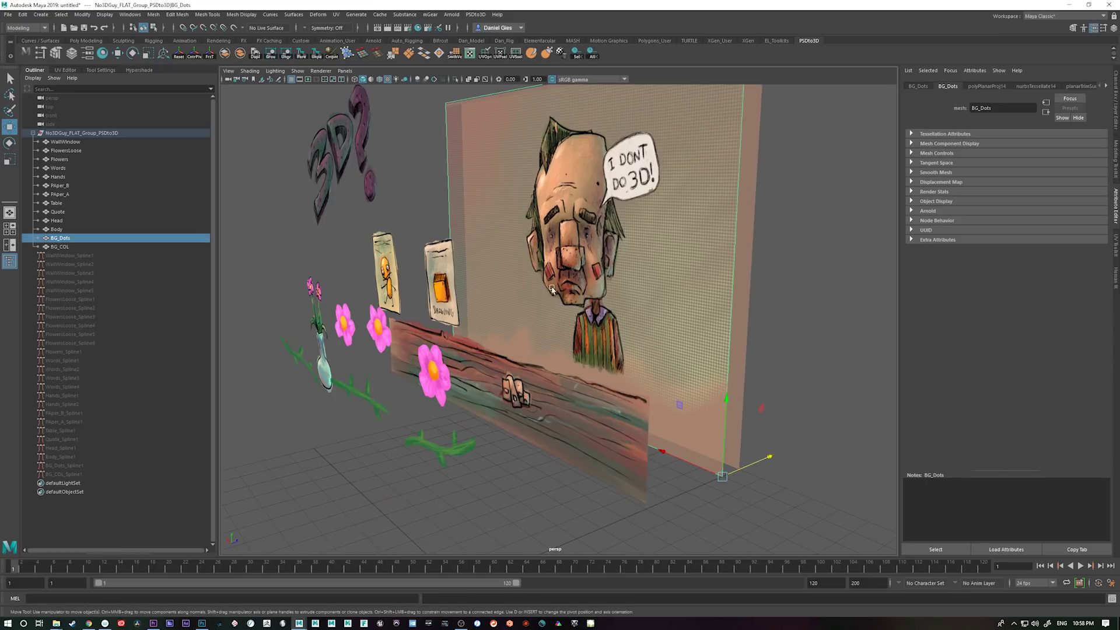
- Isolate the FlowersLoose mesh again and frame it
left_click(459, 430)
key("ctrl+1")
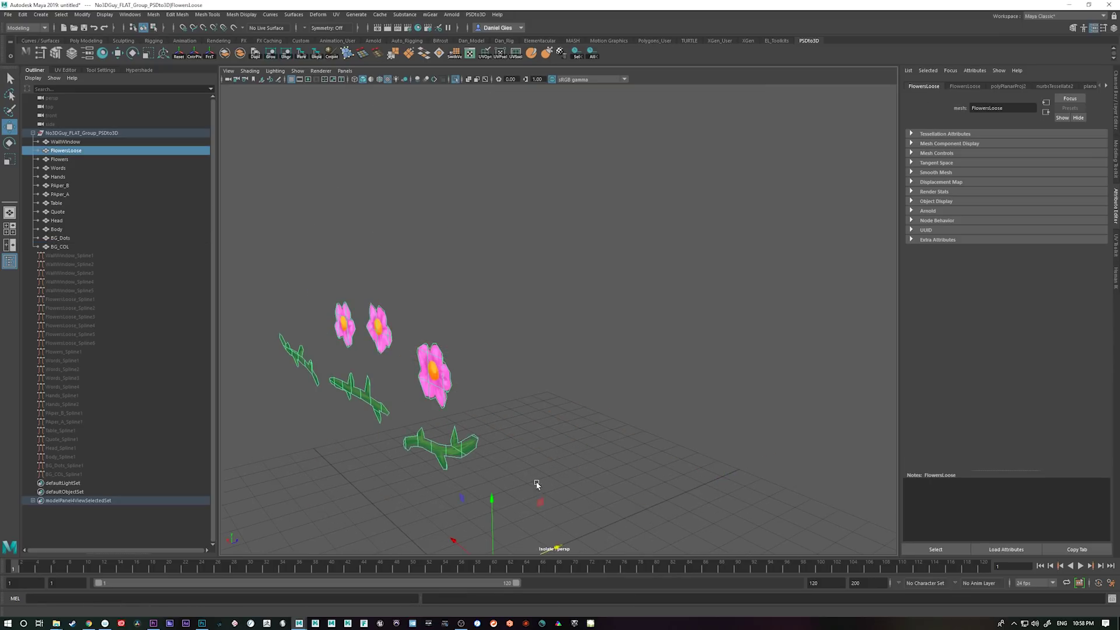
key("f")
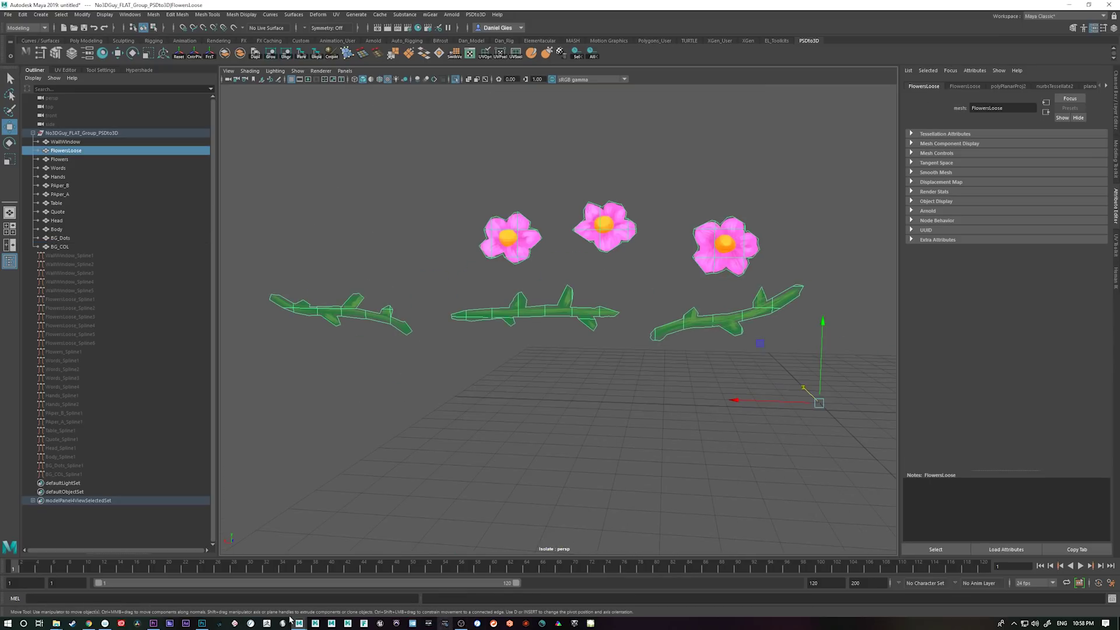
- Regenerate the FlowersLoose layer in the PSD to 3D Editor with the number of polygons set to 1000
mouse_move(300, 623)
left_click(404, 586)
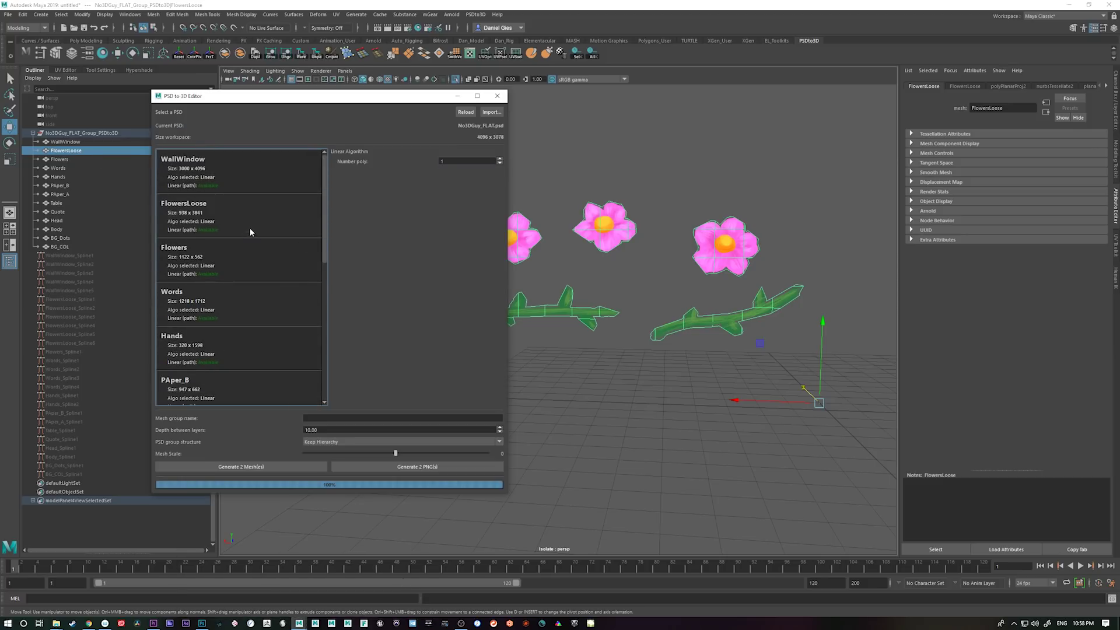
left_click(249, 231)
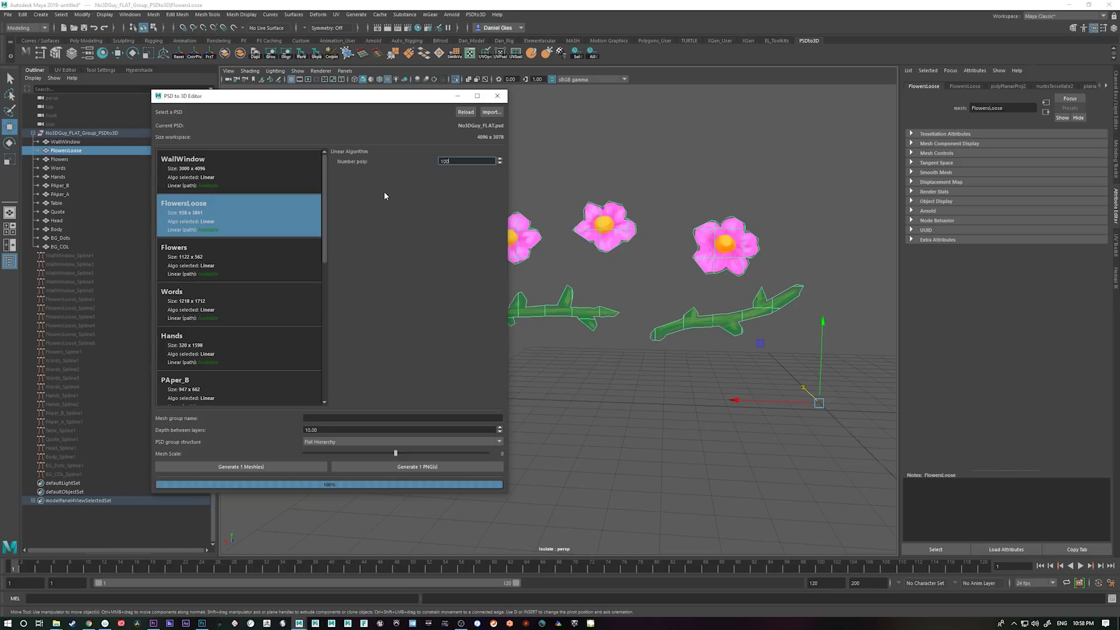
type("0")
key("Return")
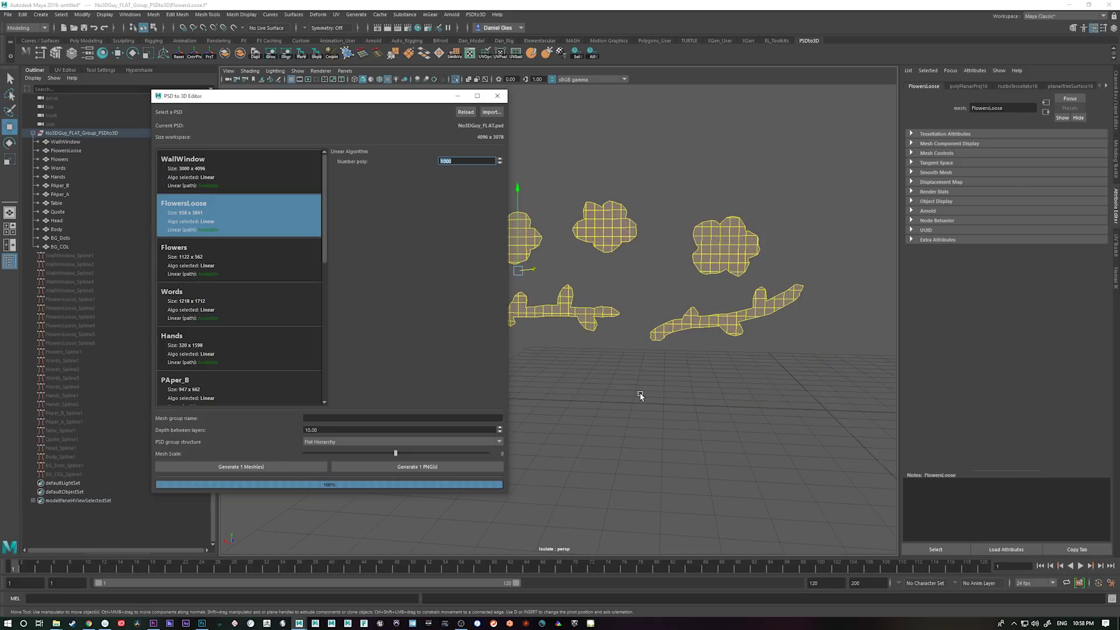
- Examine the polygon density of the regenerated FlowersLoose flowers and stems from several distances and angles
middle_click_drag(641, 396, 597, 432, "alt")
right_click_drag(597, 433, 615, 403, "alt")
left_click(604, 321)
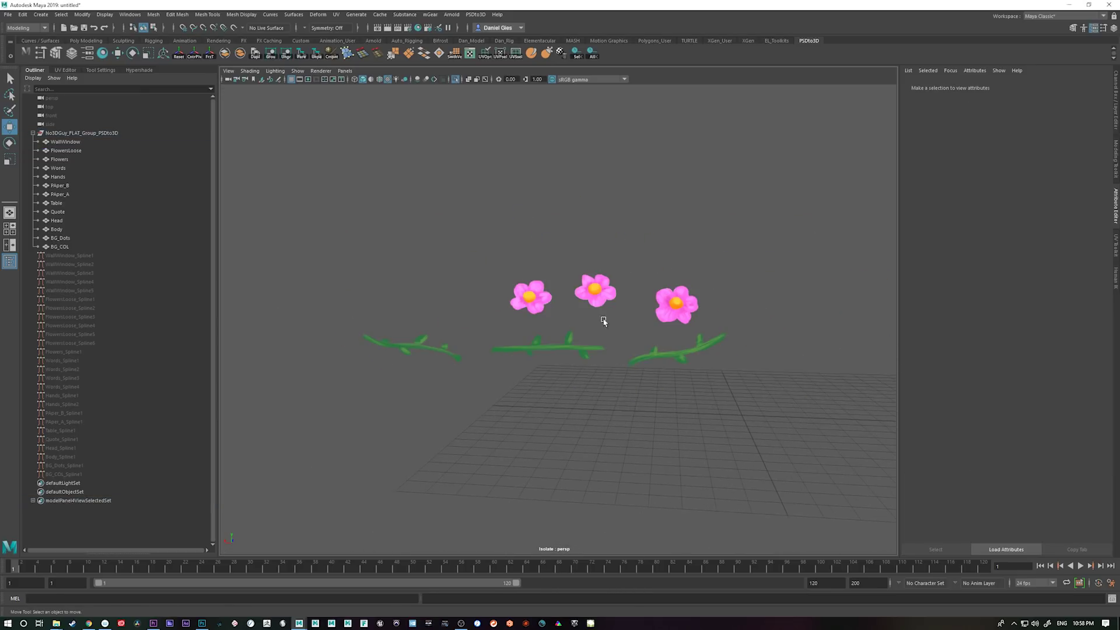
left_click(600, 289)
left_click_drag(600, 289, 498, 449, "alt")
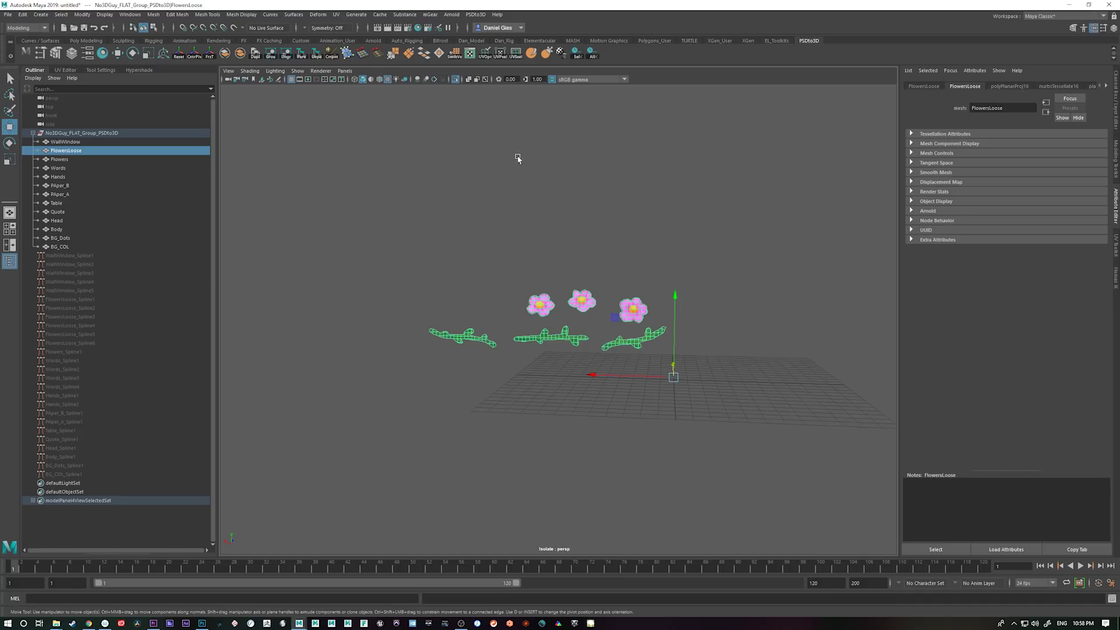
right_click_drag(601, 354, 385, 503, "alt")
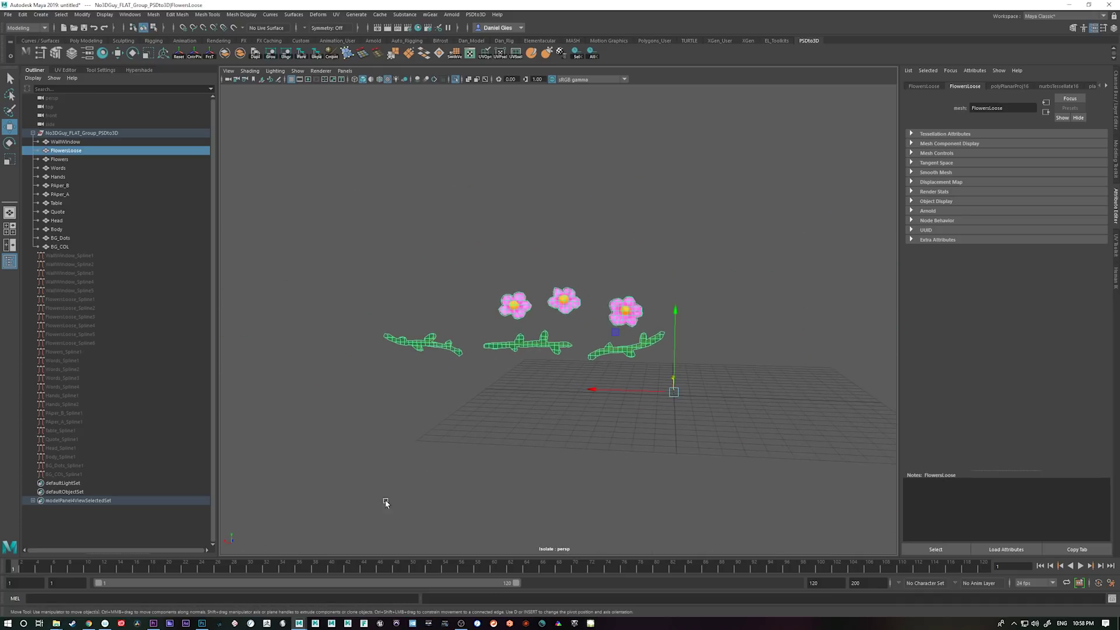
left_click_drag(430, 459, 759, 461, "alt")
mouse_move(759, 461)
middle_mouse_down("alt")
mouse_move(667, 487)
mouse_move(552, 462)
mouse_move(527, 487)
mouse_move(543, 473)
mouse_move(733, 477)
middle_mouse_up("alt")
middle_click_drag(622, 471, 644, 469, "alt")
left_click_drag(644, 468, 561, 451, "alt")
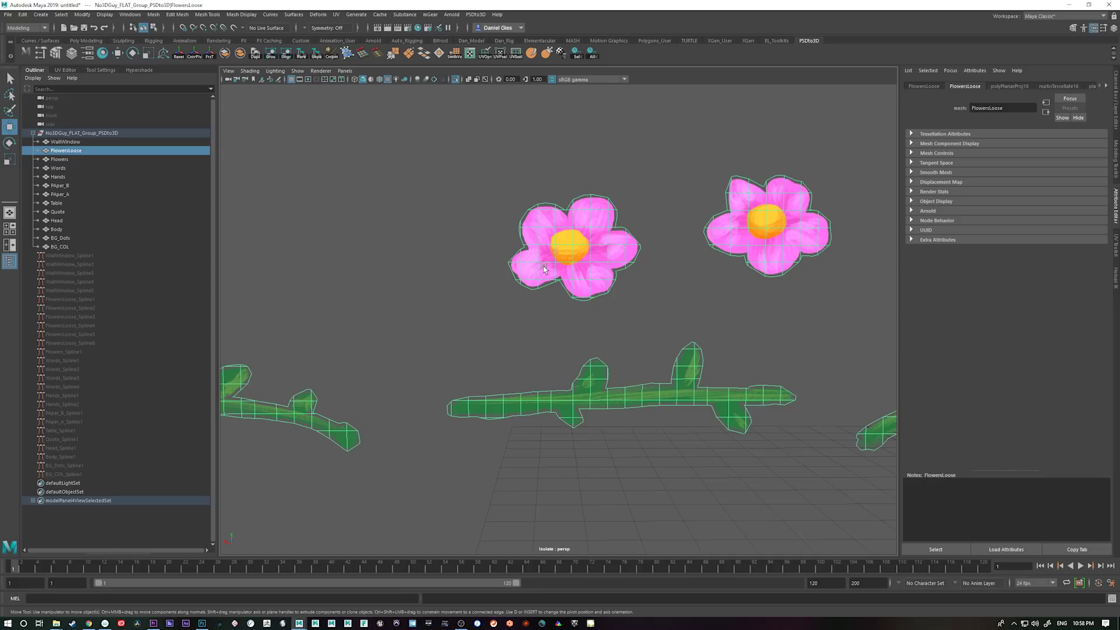
scroll(638, 480, "down", 2)
middle_click_drag(693, 473, 544, 458, "alt")
- Set the FlowersLoose layer's number of polygons to 1500 in the PSD to 3D Editor and generate its mesh again
left_click(300, 626)
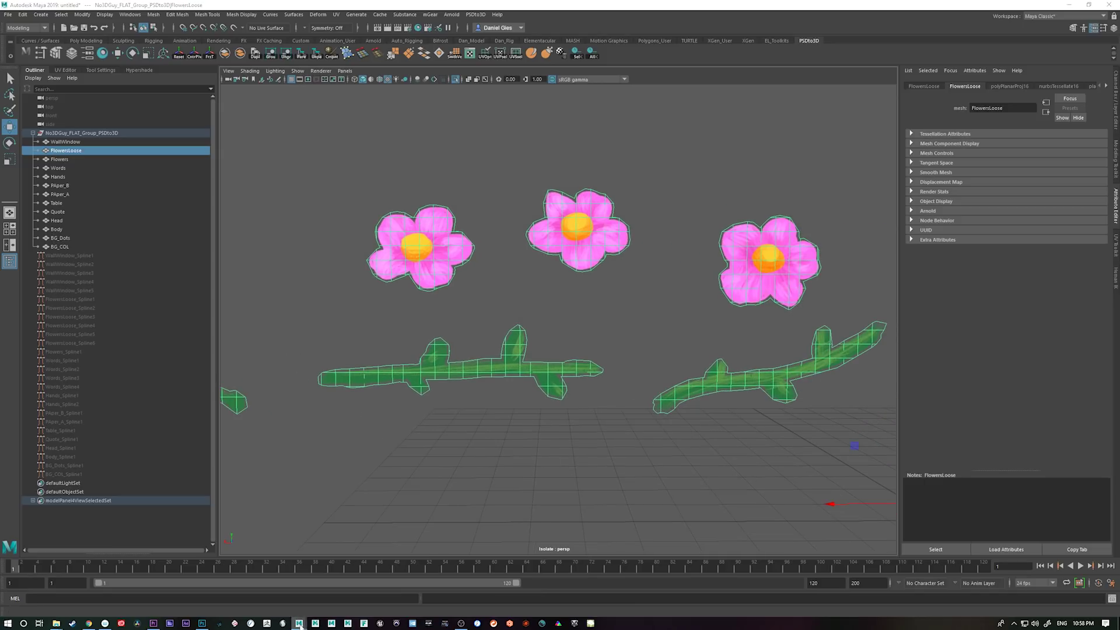
mouse_move(299, 624)
left_click(405, 585)
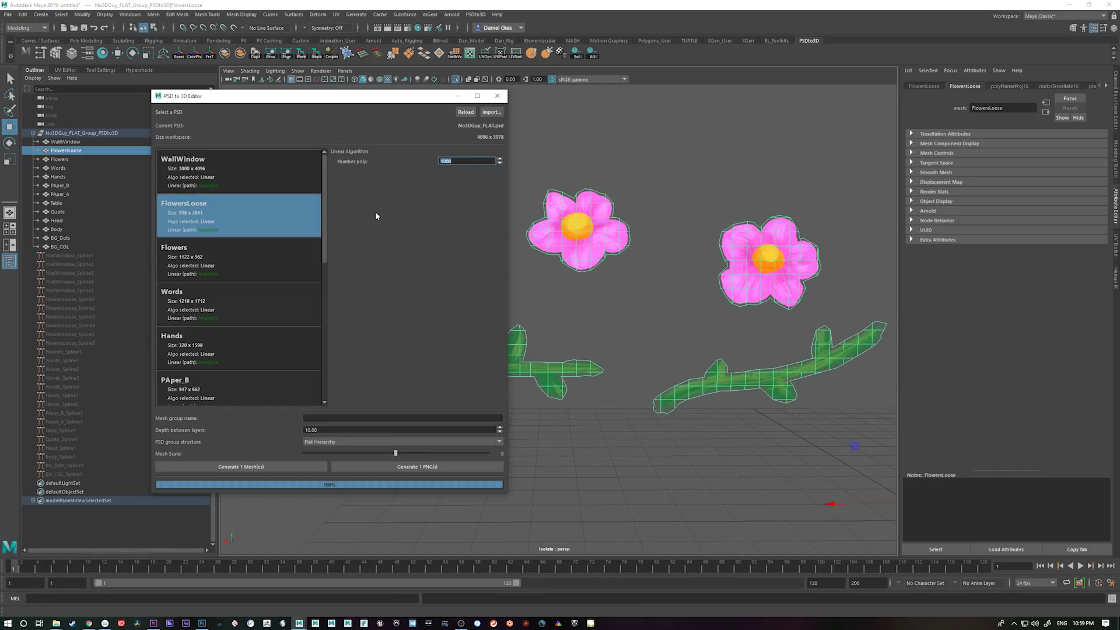
type("1300")
key("Return")
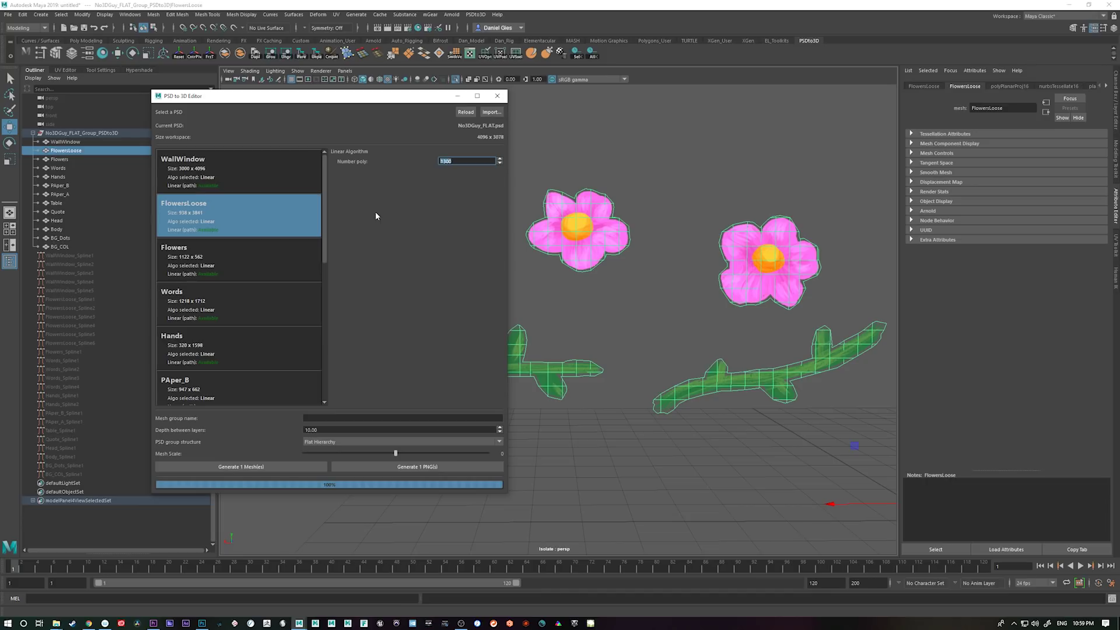
left_click(286, 467)
- Check the denser FlowersLoose wireframe up close, then end the isolation and view the whole layered scene
left_click(570, 335)
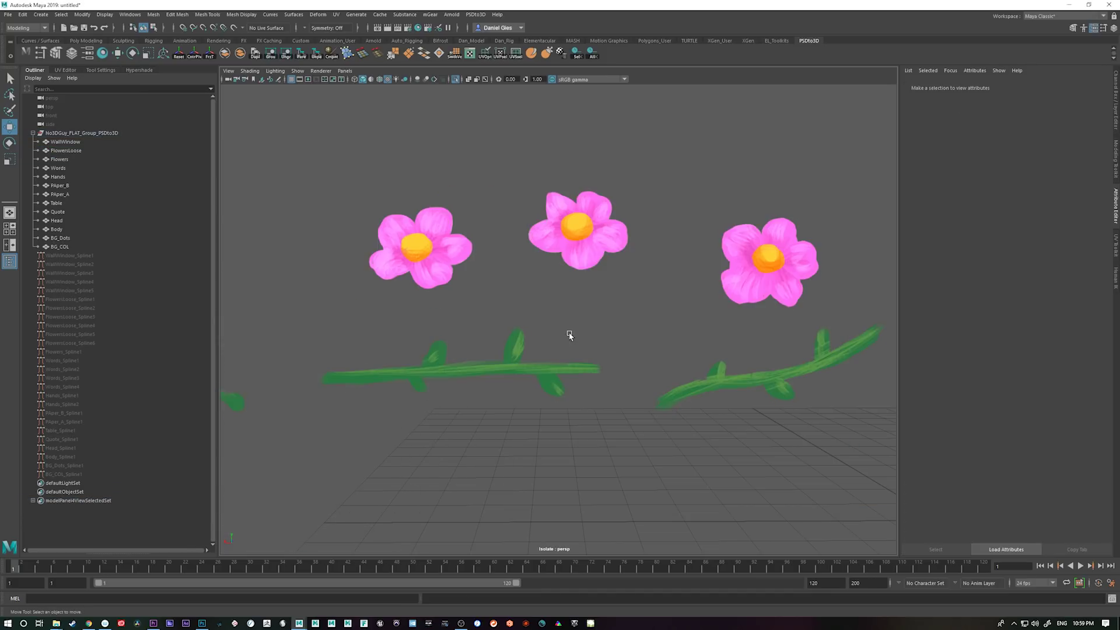
right_click_drag(570, 335, 615, 462, "alt")
left_click(620, 404)
middle_click_drag(622, 345, 721, 479, "alt")
right_click_drag(725, 479, 705, 478, "alt")
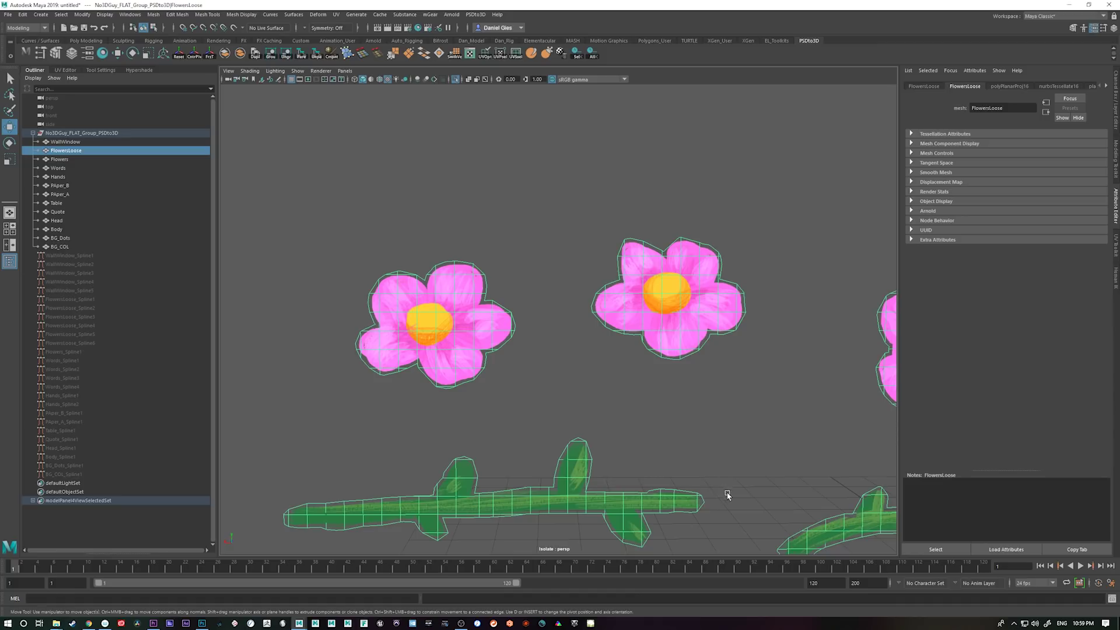
middle_click_drag(728, 495, 496, 302, "alt")
right_click_drag(705, 466, 589, 456, "alt")
left_click_drag(589, 457, 575, 490, "alt")
key("ctrl+1")
right_click_drag(575, 490, 525, 475, "alt")
middle_click_drag(583, 461, 691, 431, "alt")
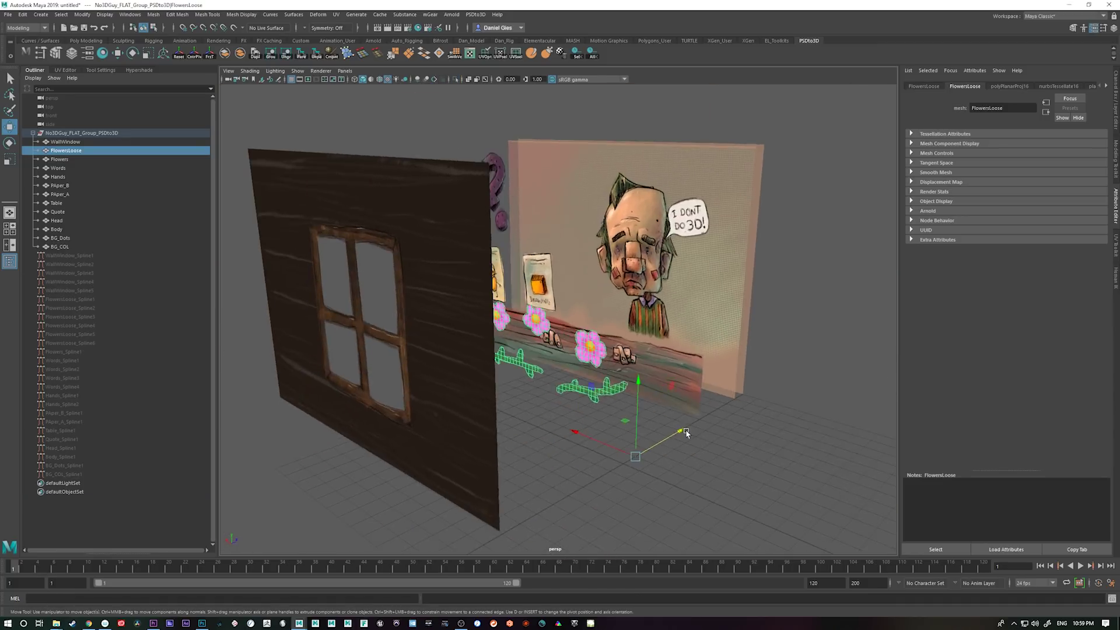
- Regenerate the Head layer's mesh in the PSD to 3D Editor with the number of polygons set to 200
left_click_drag(715, 414, 677, 430, "alt")
left_click(619, 281)
right_click_drag(648, 411, 644, 464, "alt")
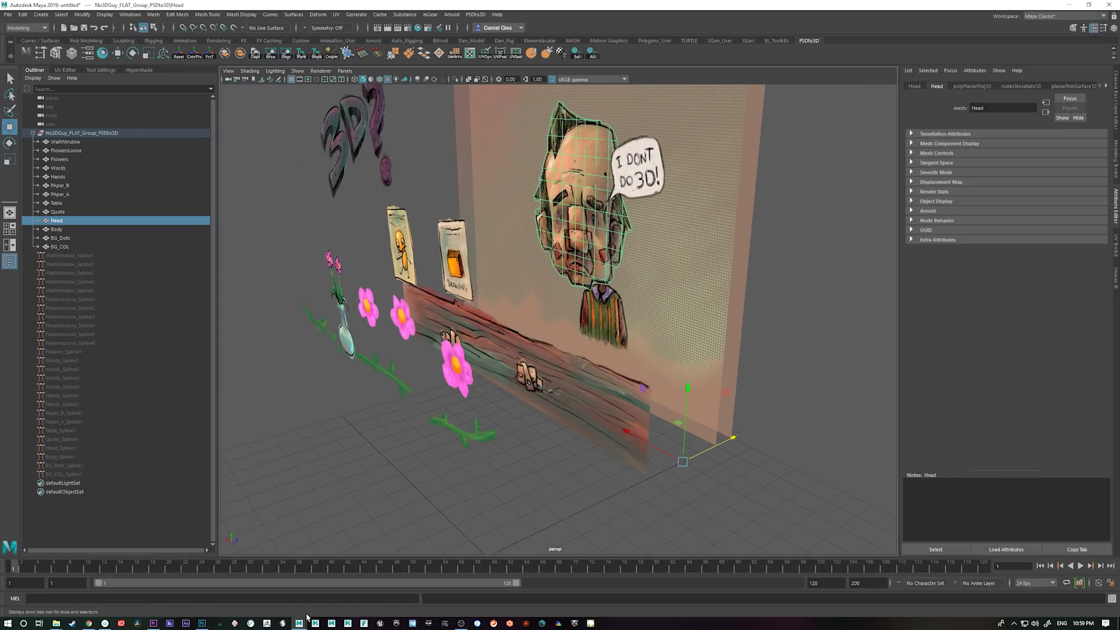
mouse_move(299, 623)
left_click(399, 581)
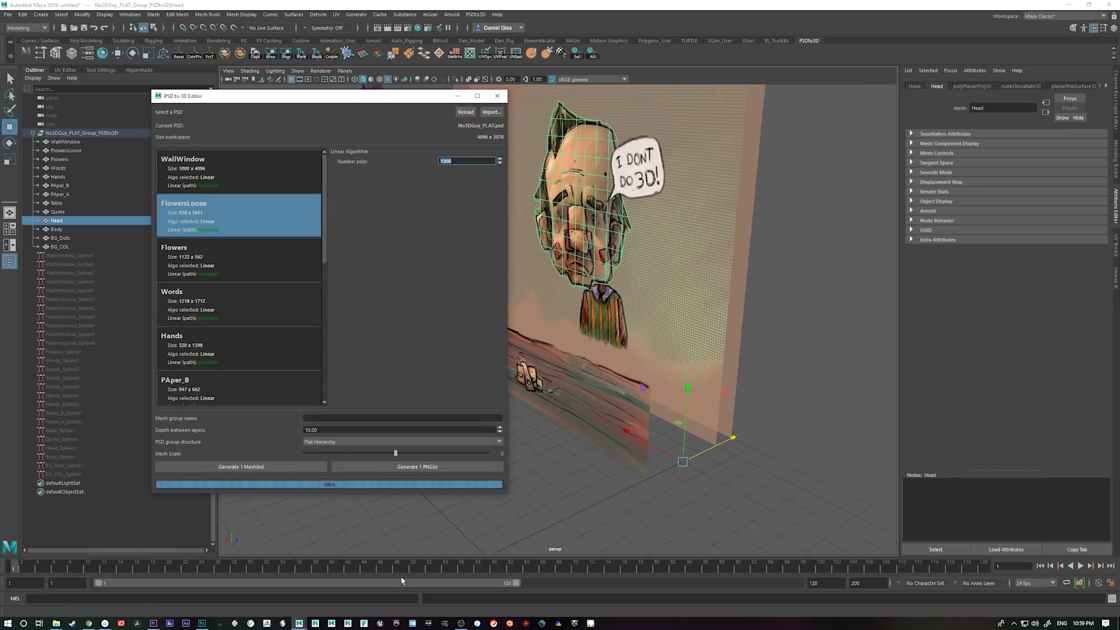
scroll(321, 236, "down", 6)
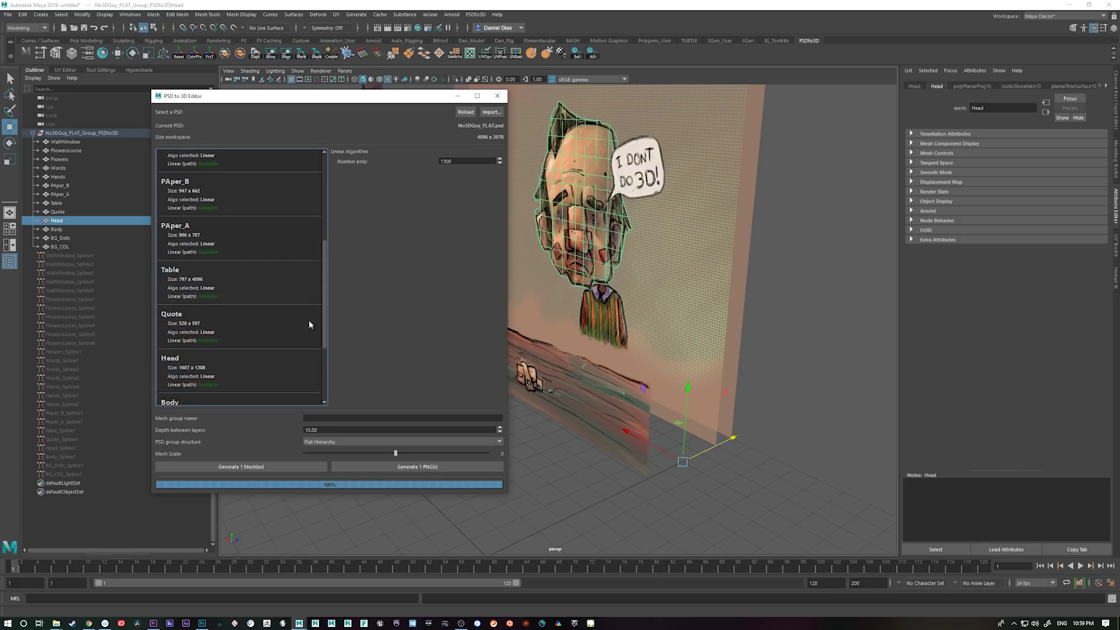
left_click(293, 314)
double_click(460, 163)
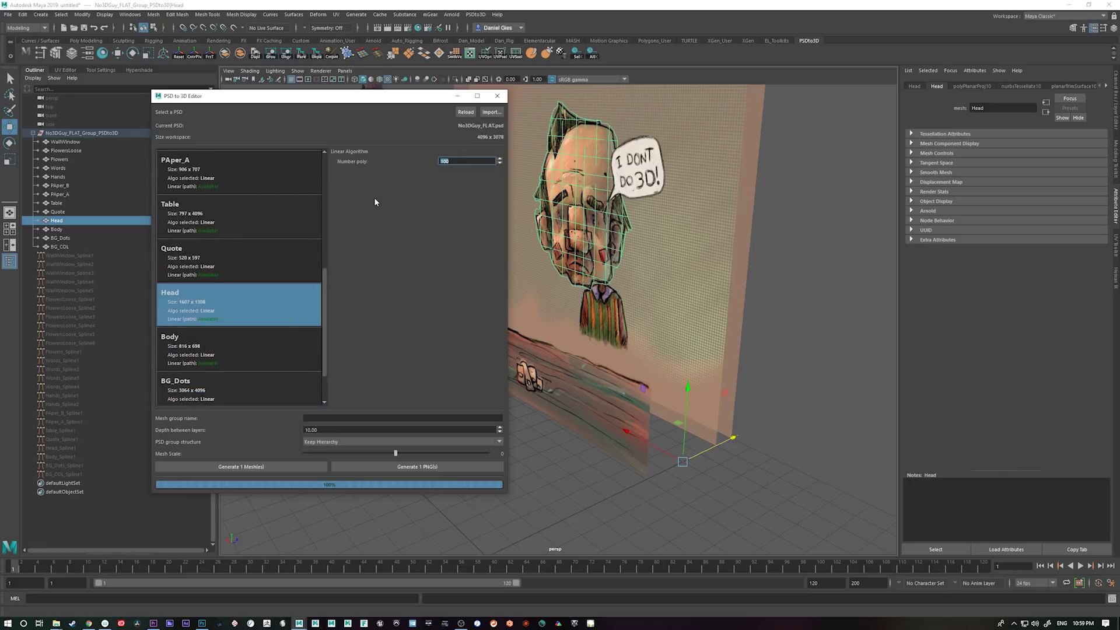
type("200")
key("Return")
left_click(297, 467)
- Set the Head layer's number of polygons to 400 and generate its mesh again
double_click(456, 161)
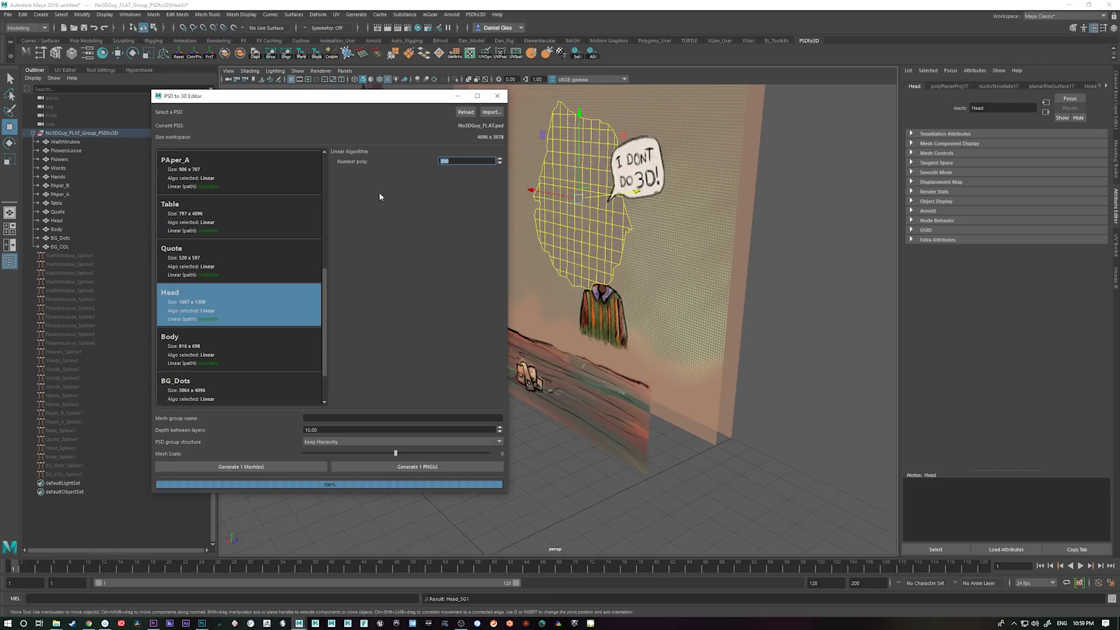
type("400")
left_click(282, 467)
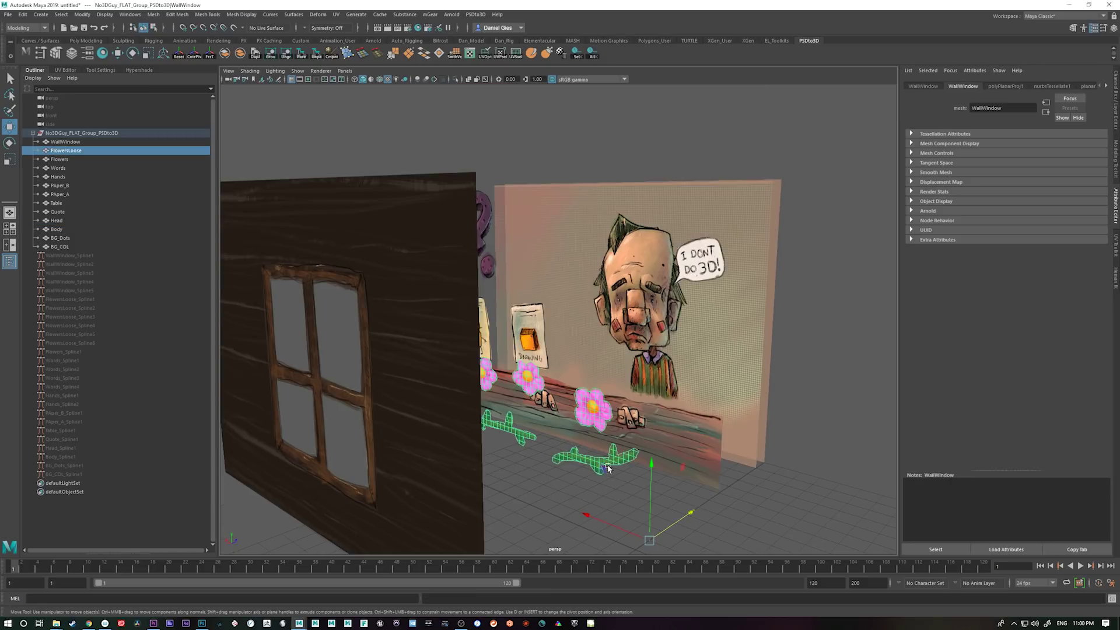
- Examine the BG_Dots mesh's construction history, including the attributes of its planar projection and planar trim inputs
left_click_drag(648, 480, 622, 380, "alt")
left_click(660, 343)
key("ctrl+a")
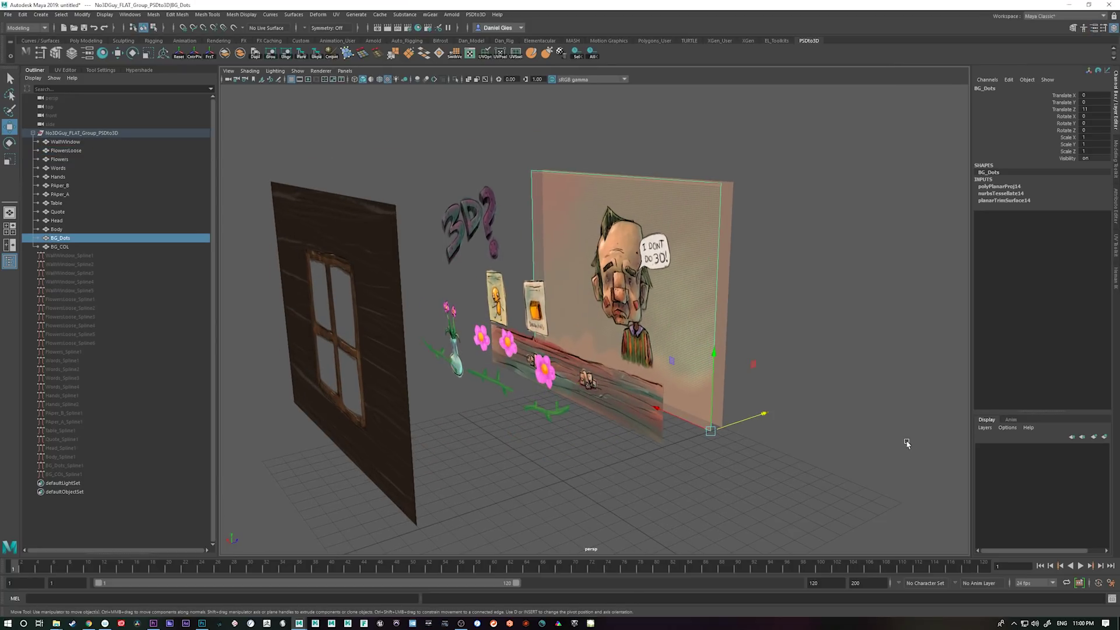
left_click(1008, 196)
left_click(1017, 185)
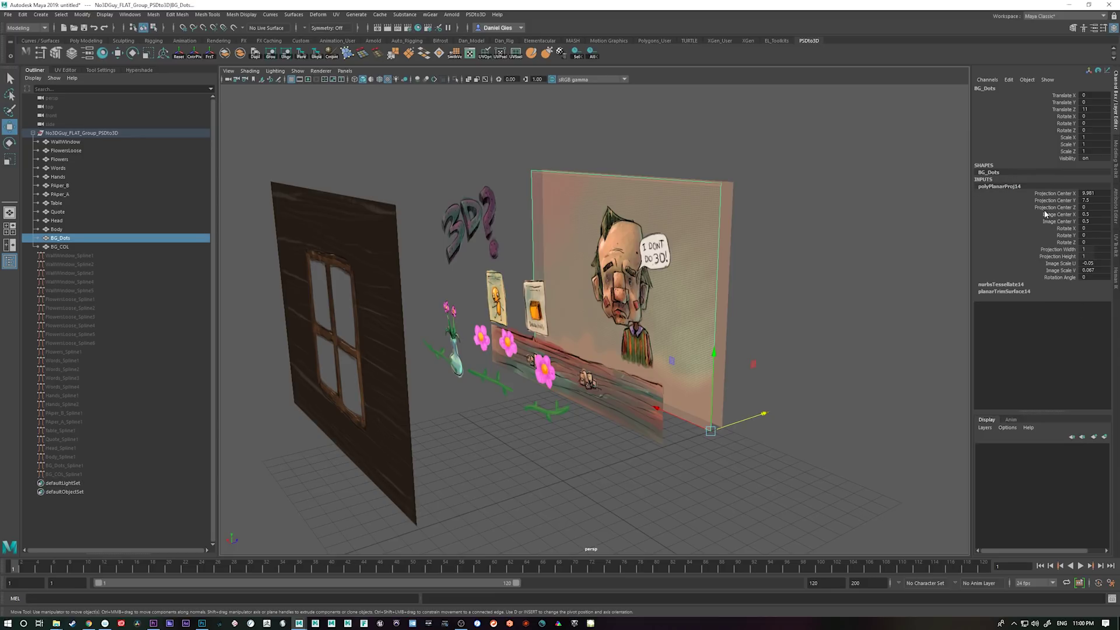
left_click(1017, 292)
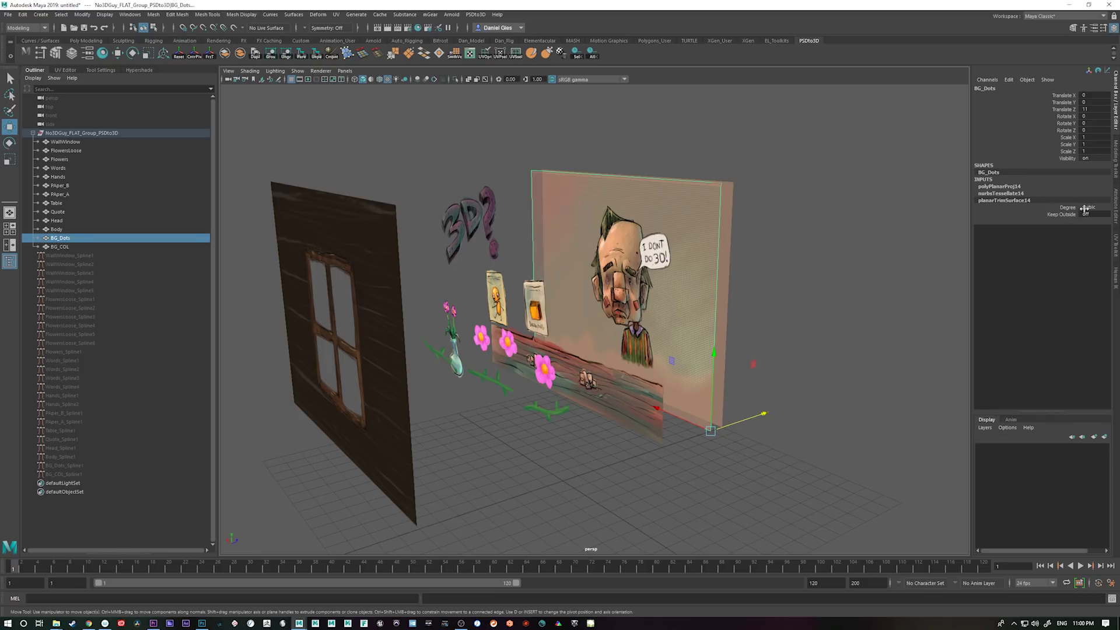
- Delete the construction history of every object in the scene with Delete All by Type
left_click(635, 314)
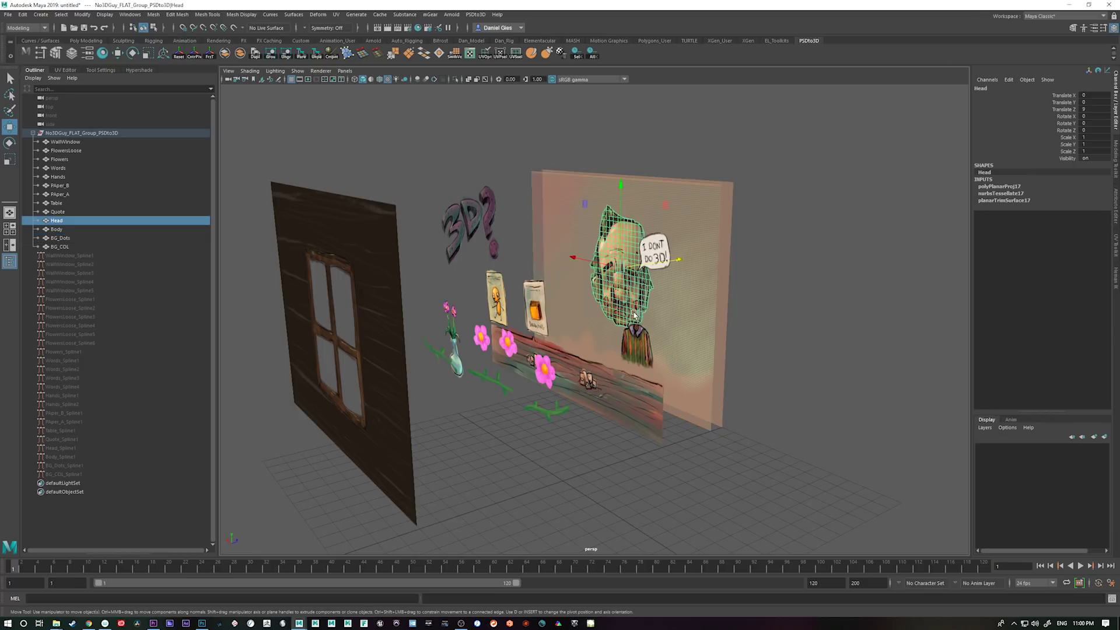
left_click(22, 14)
mouse_move(88, 127)
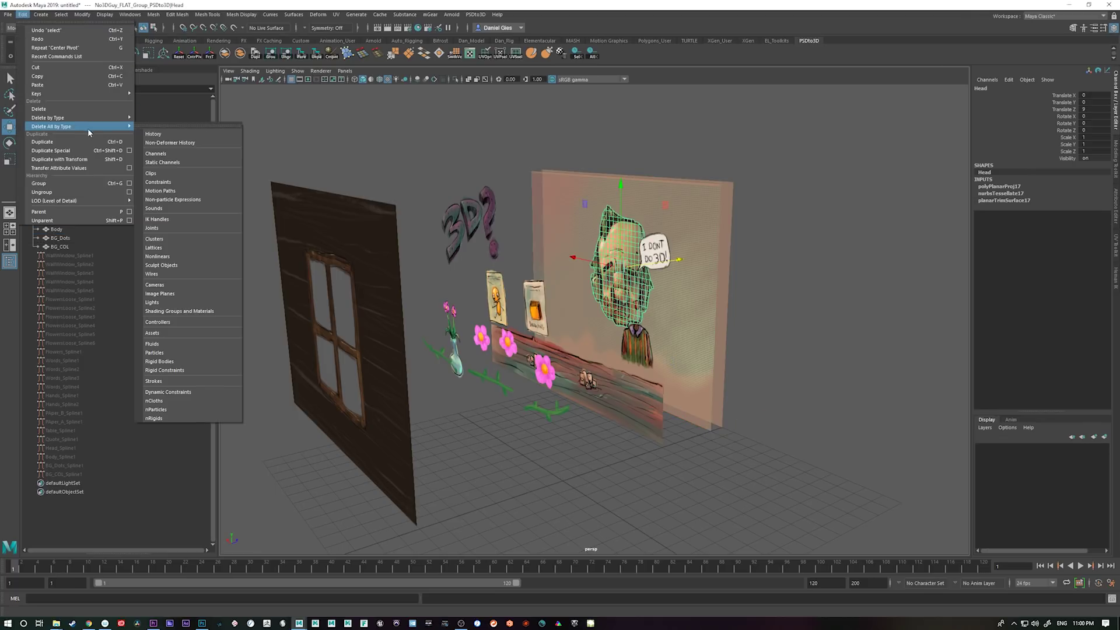
left_click(204, 136)
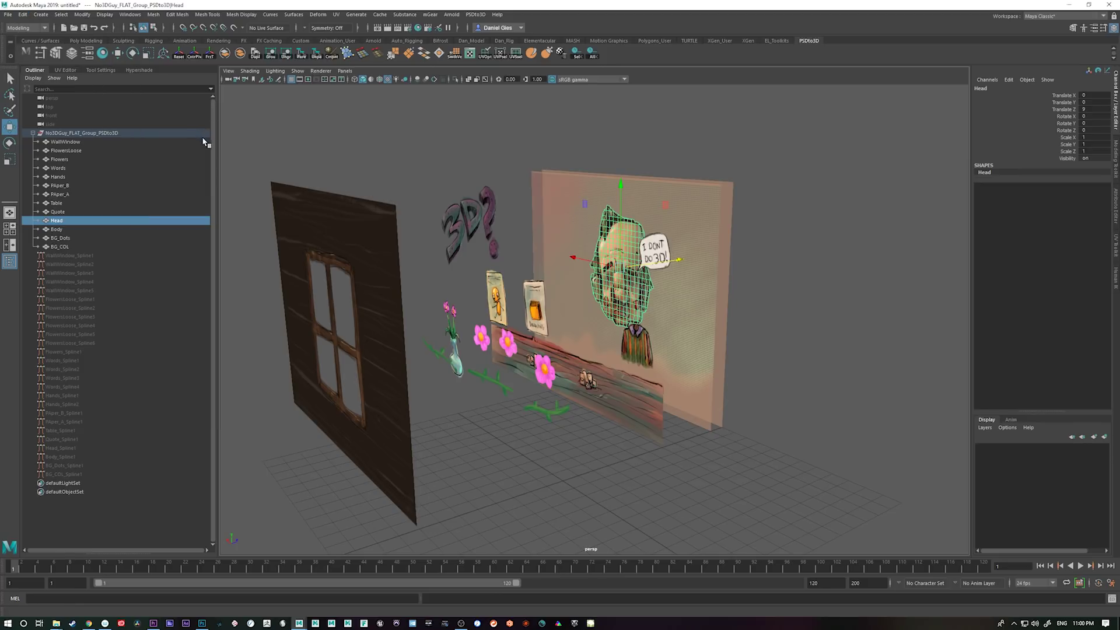
- Delete all construction history in the scene with the custom shelf command and check the two background planes
left_click_drag(825, 480, 686, 359, "alt")
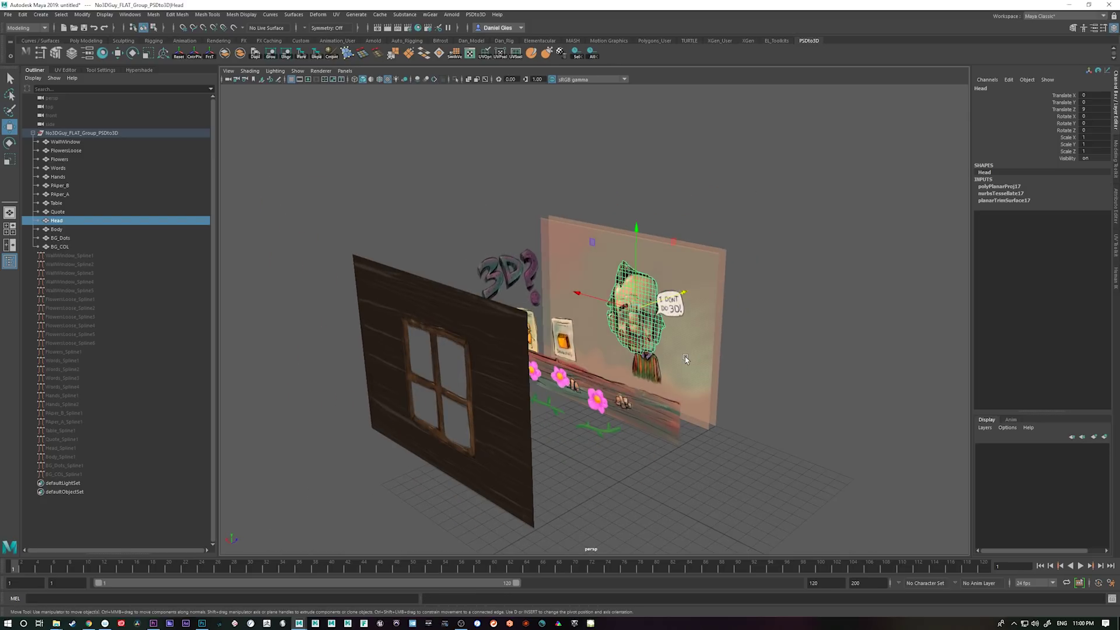
left_click(593, 55)
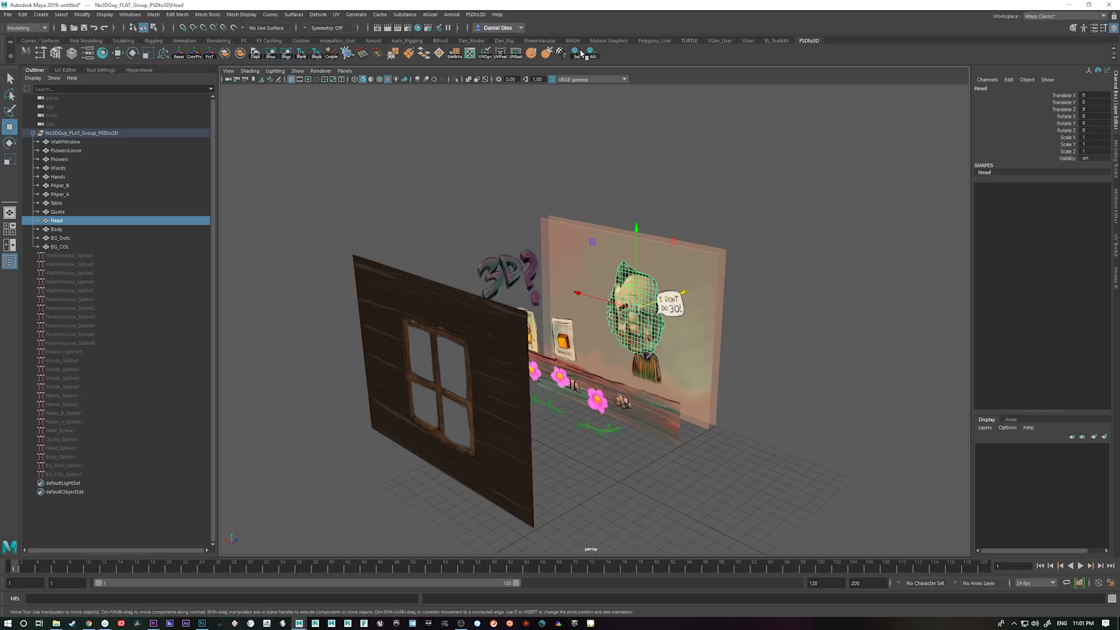
left_click_drag(562, 217, 573, 248)
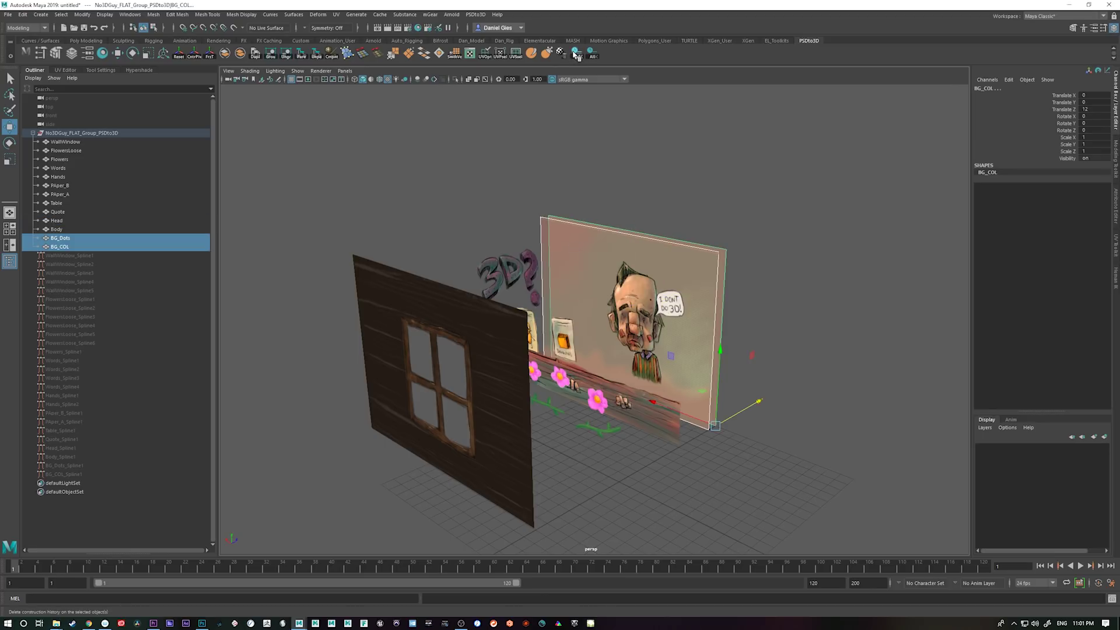
- Delete all the leftover hidden spline curves, from the first WallWindow spline to the BG_COL spline
left_click(102, 256)
left_click_drag(828, 468, 802, 461, "alt")
left_click(77, 473, "shift")
key("Delete")
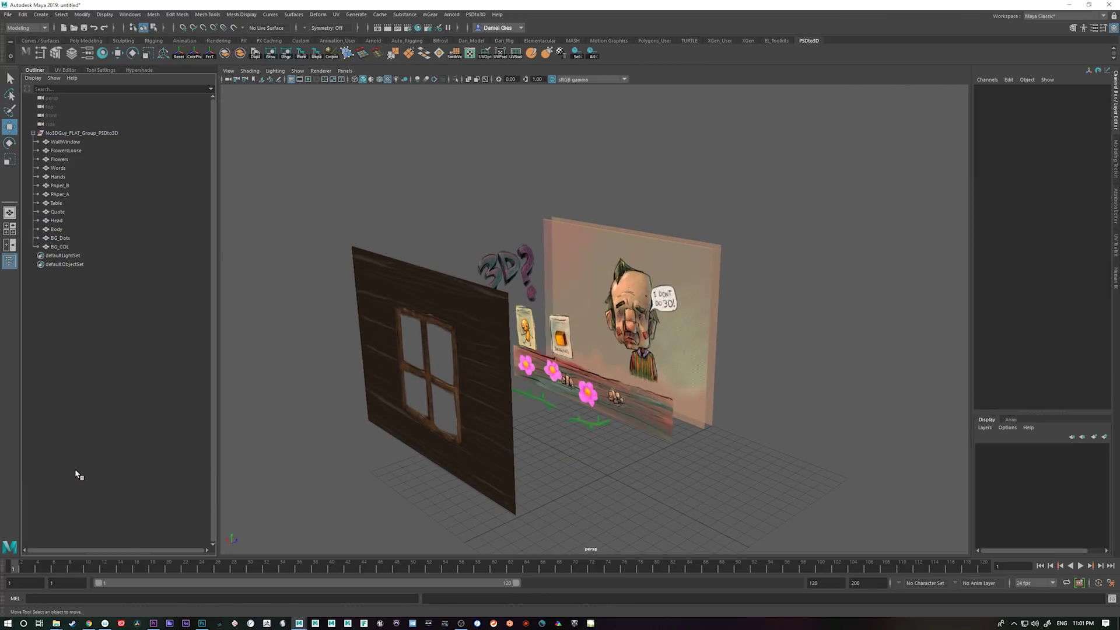
- Select the No3DGuy_FLAT_Group_PSDto3D group and inspect all its layered meshes as wireframes from several angles
left_click_drag(612, 408, 629, 410, "alt")
left_click(111, 133)
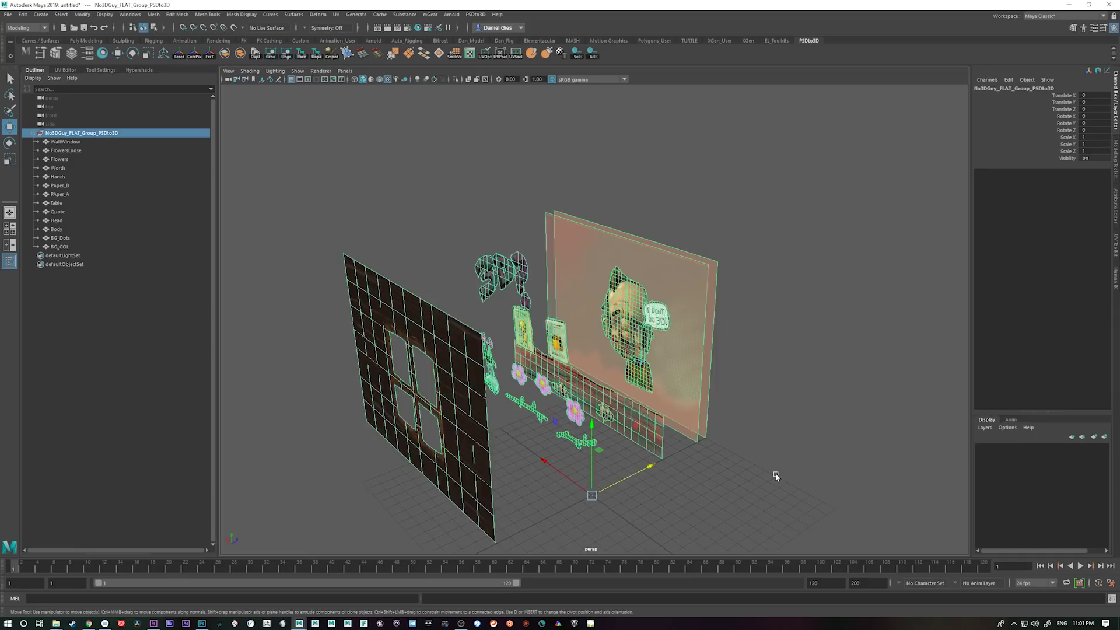
left_click_drag(775, 476, 695, 460, "alt")
right_click_drag(695, 461, 667, 403, "alt")
left_click_drag(667, 403, 736, 437, "alt")
middle_click_drag(736, 437, 710, 343, "alt")
left_click_drag(726, 405, 694, 464, "alt")
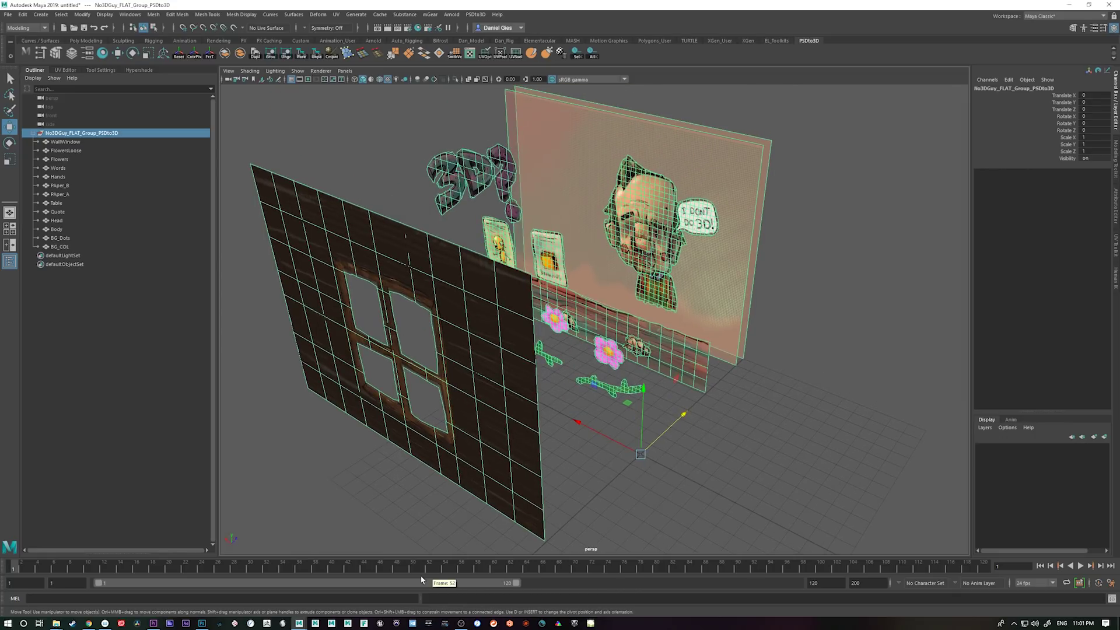
left_click(67, 142)
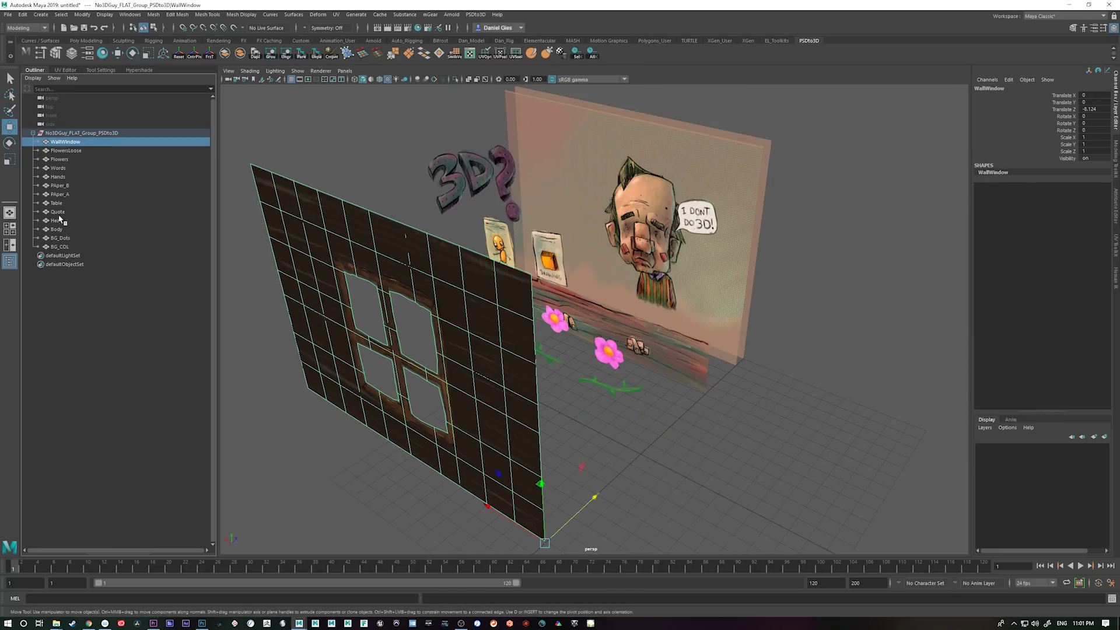
left_click(62, 247)
left_click(67, 142)
left_click(62, 247, "shift")
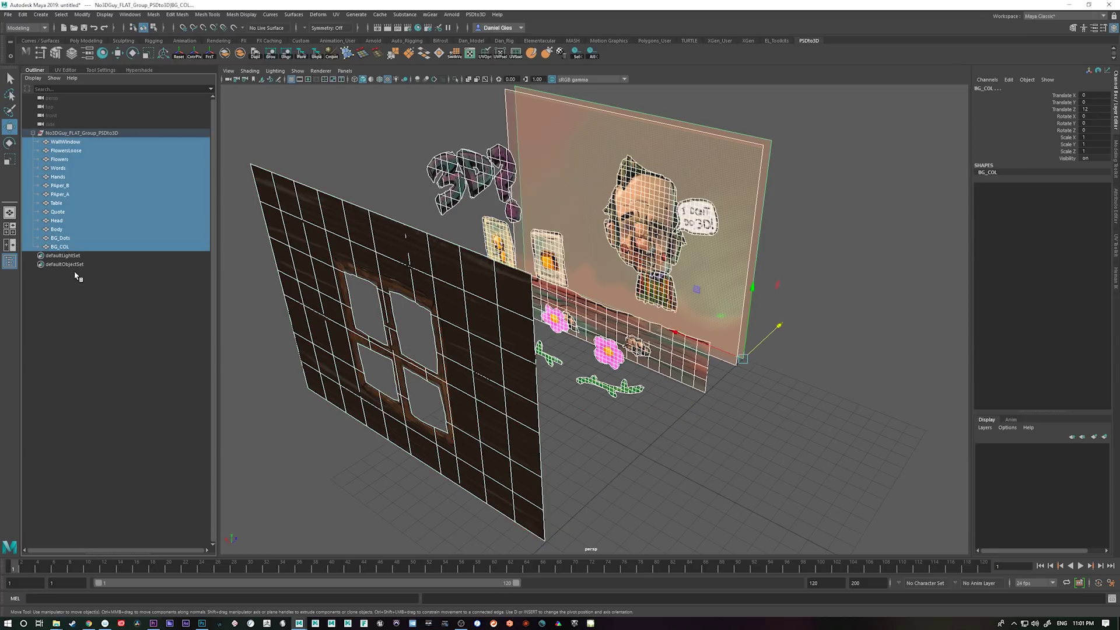
left_click(83, 14)
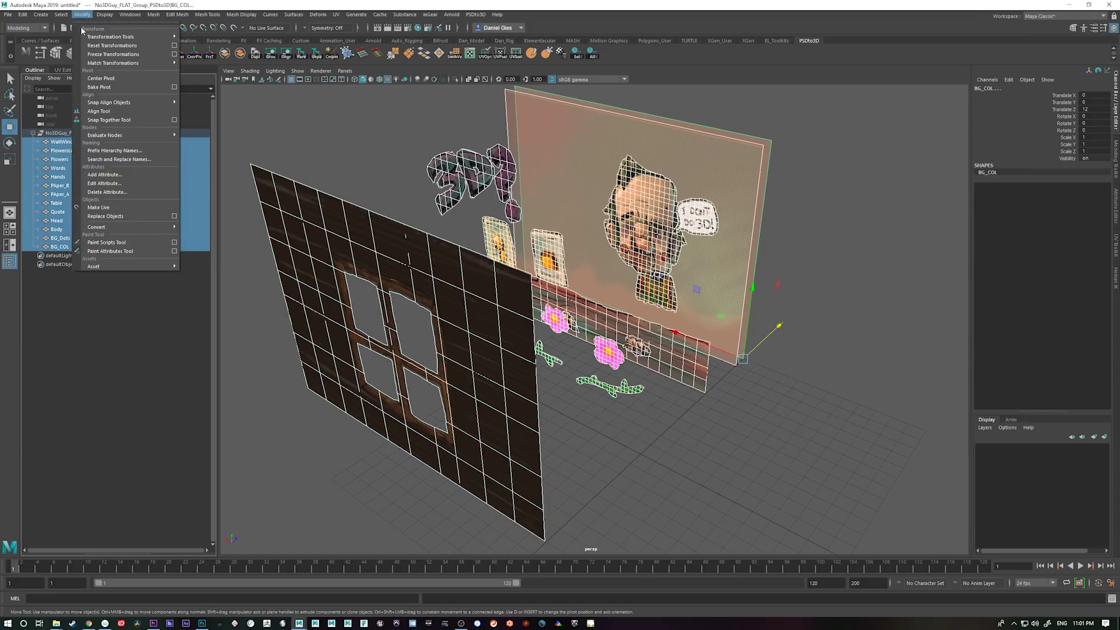
left_click(103, 134)
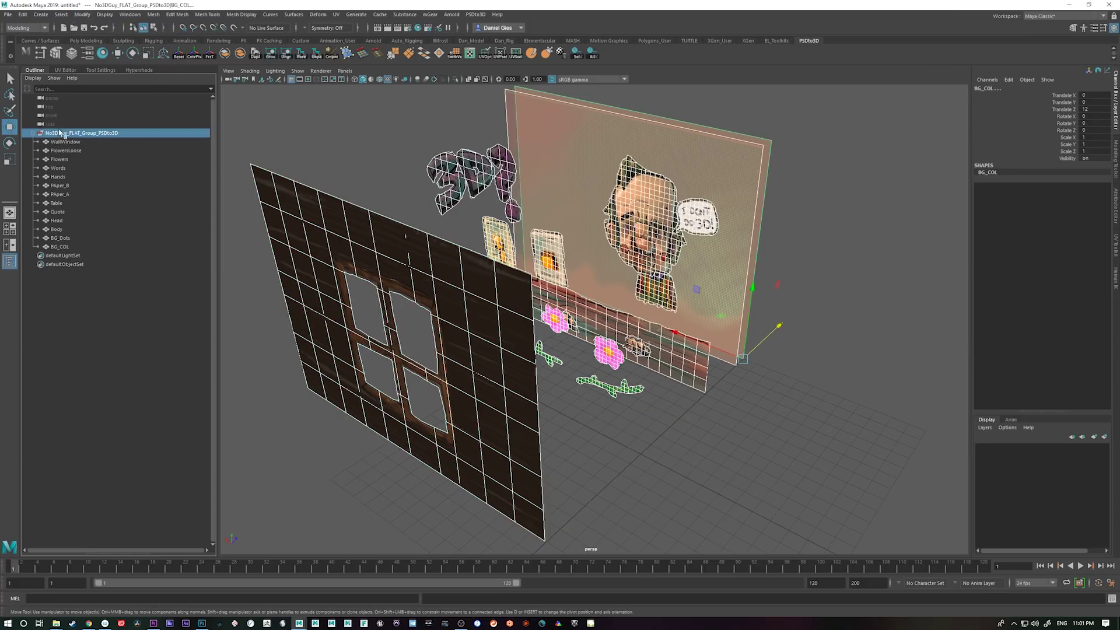
- Rename the mesh group as No3DGuy_FLAT
double_click(124, 134)
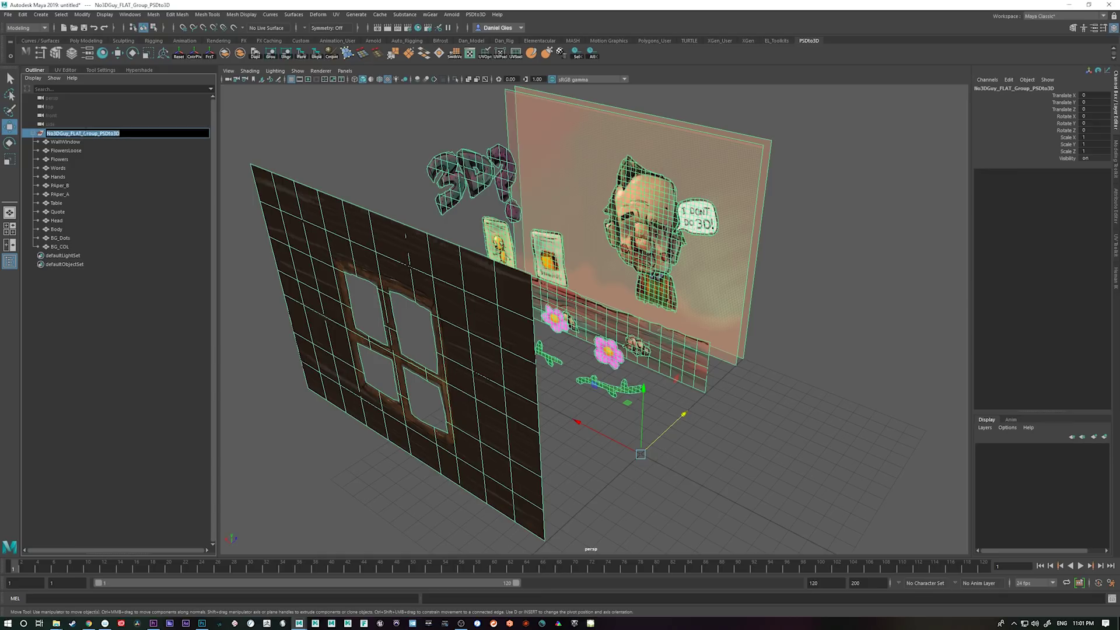
left_click_drag(84, 133, 239, 151)
key("BackSpace")
key("Return")
- Add the prefix Ver01_ to all meshes in the group, from WallWindow to BG_COL
left_click(70, 141)
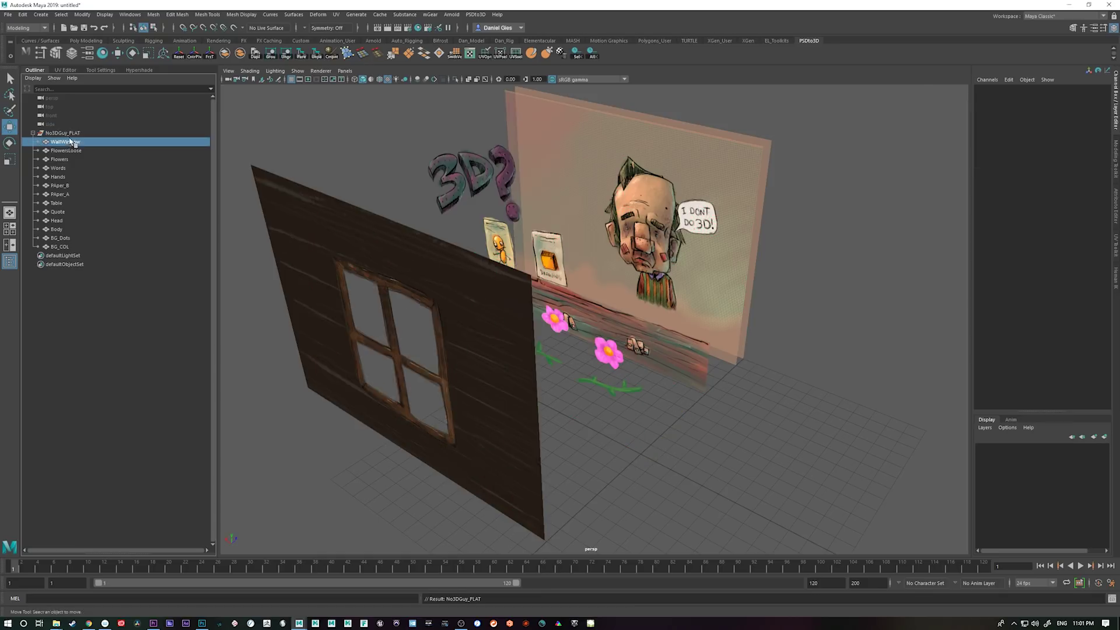
left_click(61, 246, "shift")
left_click(82, 14)
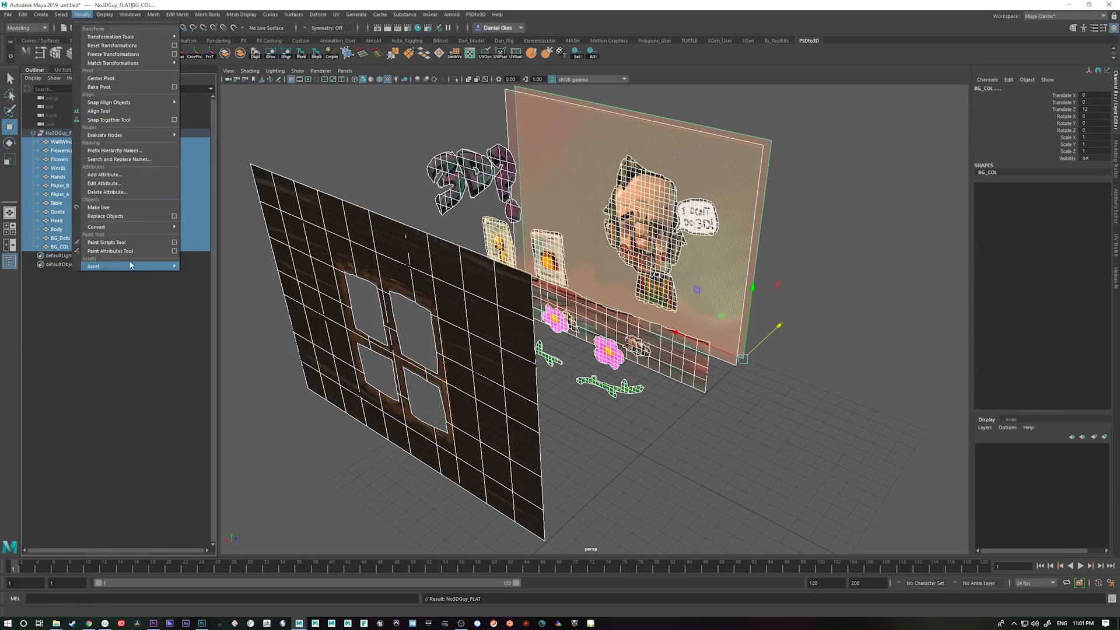
left_click(153, 151)
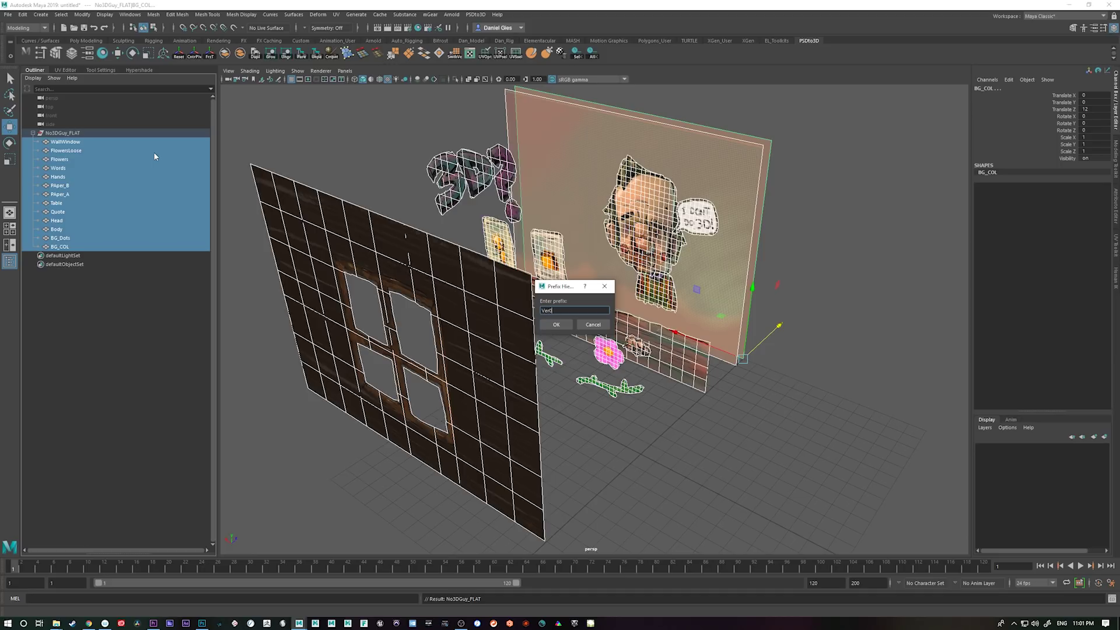
key("Return")
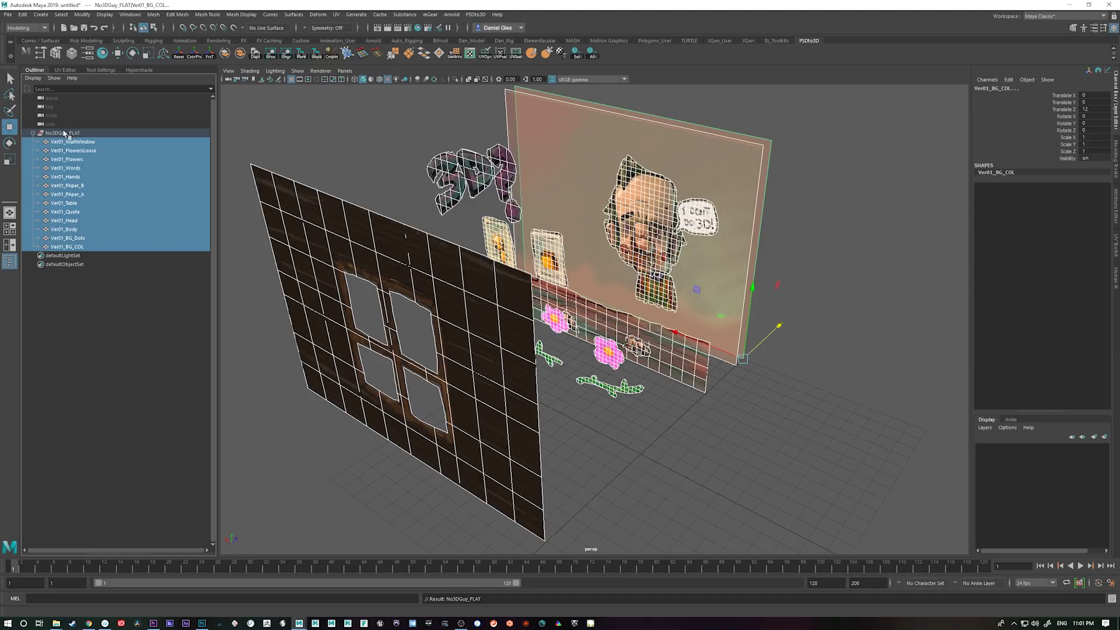
- Move the No3DGuy_FLAT group about 28 units along X, clear of the grid's centre
left_click(63, 134)
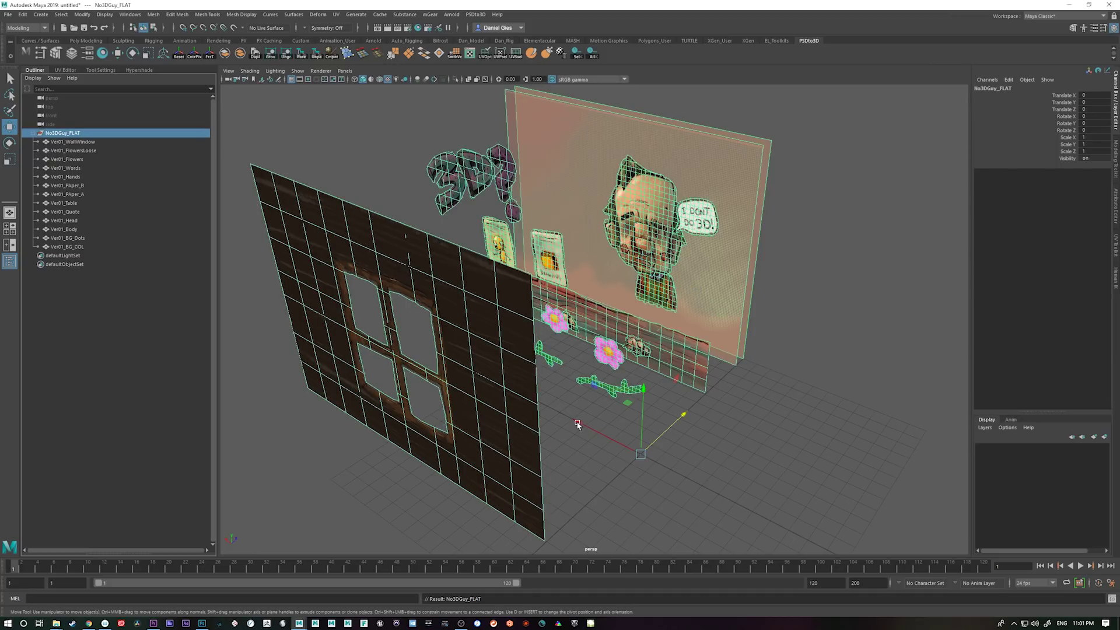
left_click_drag(578, 425, 282, 318)
right_click_drag(687, 490, 546, 455, "alt")
mouse_move(667, 449)
left_mouse_down("alt")
mouse_move(712, 447)
mouse_move(640, 420)
mouse_move(680, 452)
mouse_move(669, 448)
left_mouse_up("alt")
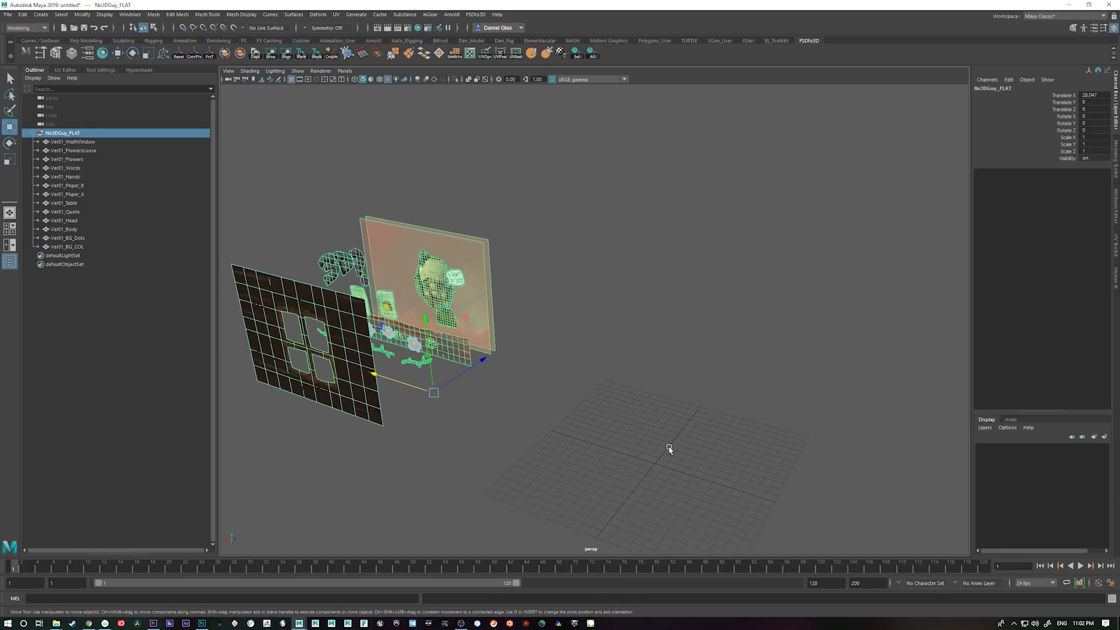
- Generate five new meshes in the PSD to 3D Editor from the layers PAper_A, Table, Quote, Head and Body
mouse_move(298, 624)
left_click(397, 589)
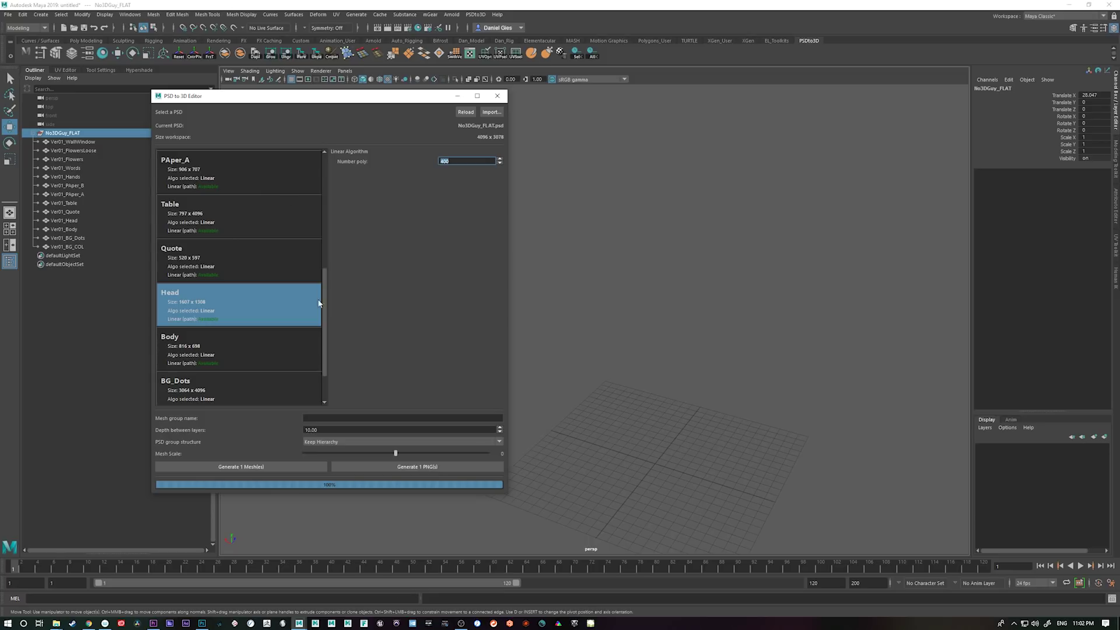
scroll(315, 292, "up", 5)
left_click(269, 179)
scroll(322, 254, "down", 5)
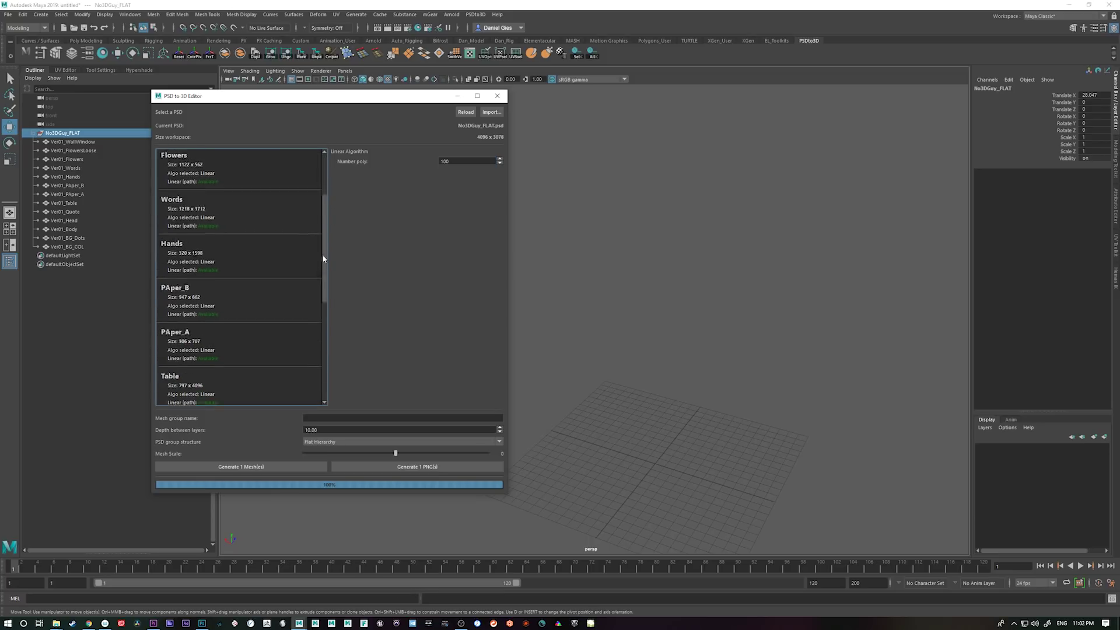
left_click(250, 362)
left_click(265, 211, "shift")
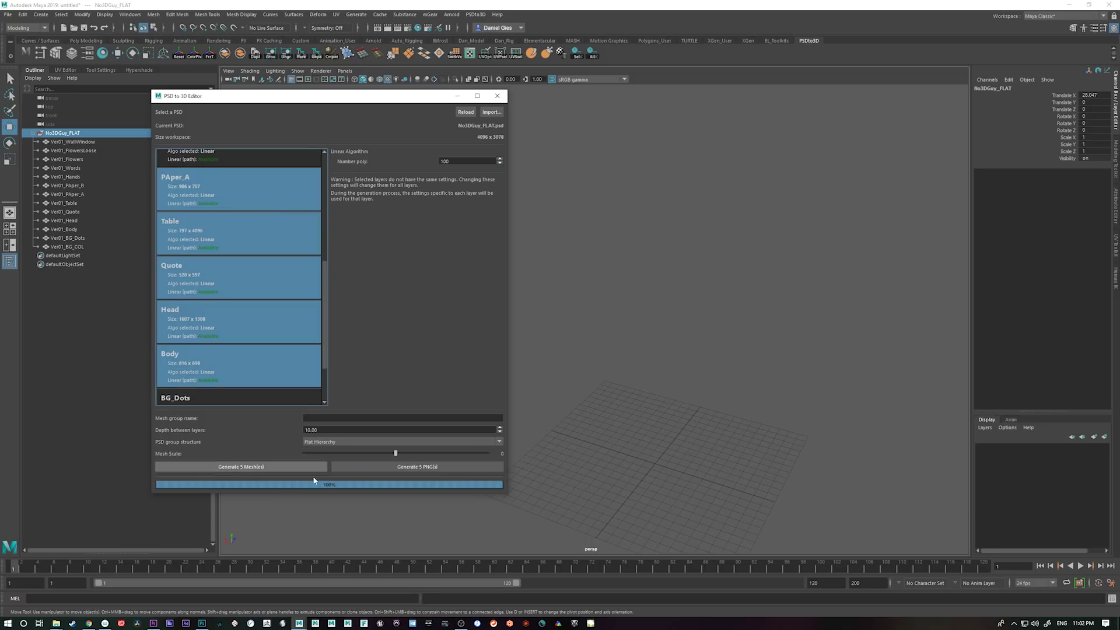
left_click(285, 467)
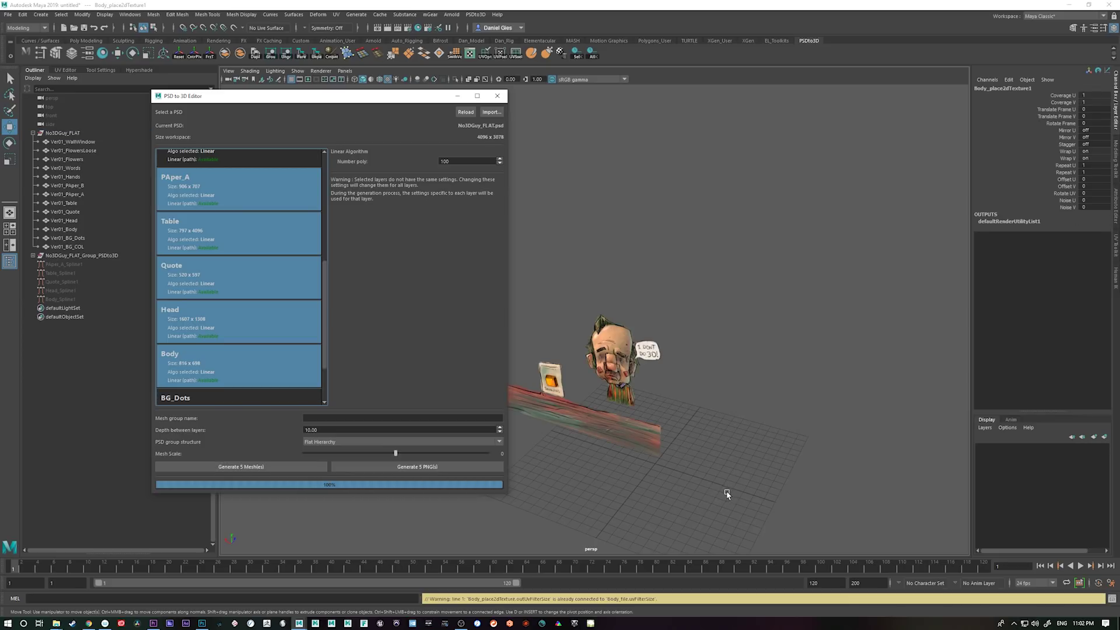
- Inspect the newly generated meshes and splines beside the first version, and expand the new group in the Outliner
left_click_drag(727, 490, 825, 478, "alt")
left_click(68, 264)
left_click(69, 300)
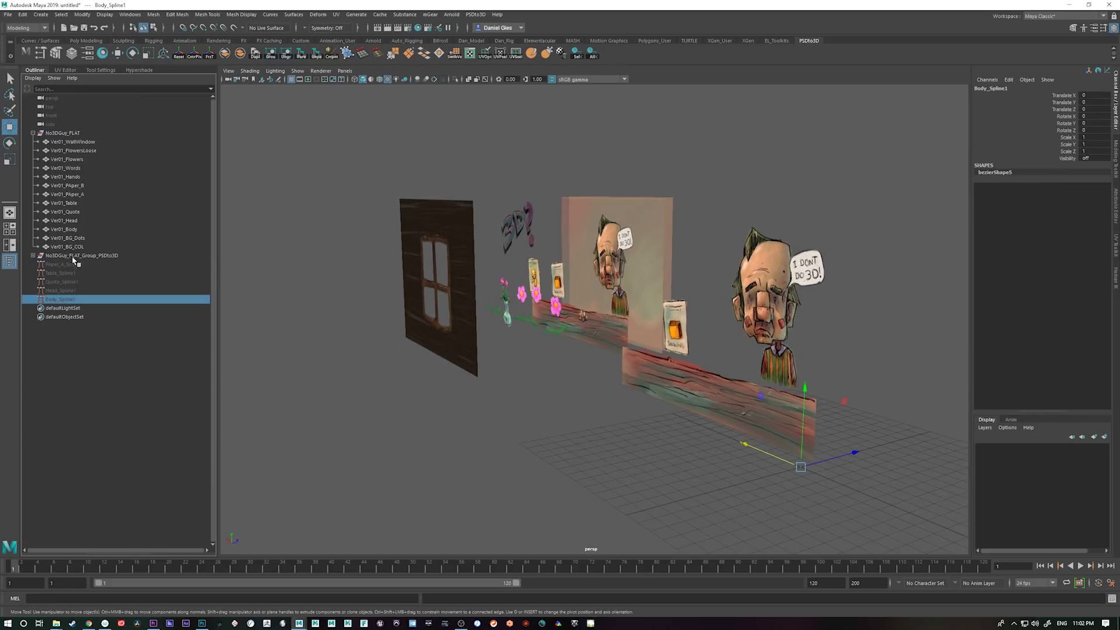
left_click(73, 257)
left_click(34, 255)
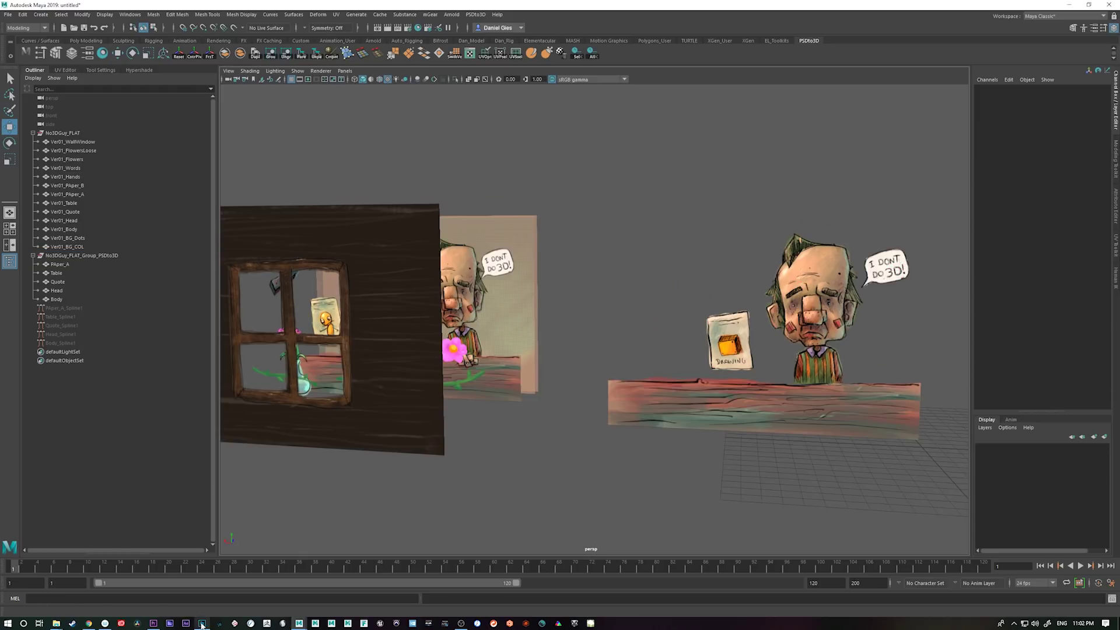
- Switch to Photoshop and open No3DGuy_FLAT.psd from the No3DGuy folder
left_click(202, 625)
left_click_drag(518, 160, 528, 92)
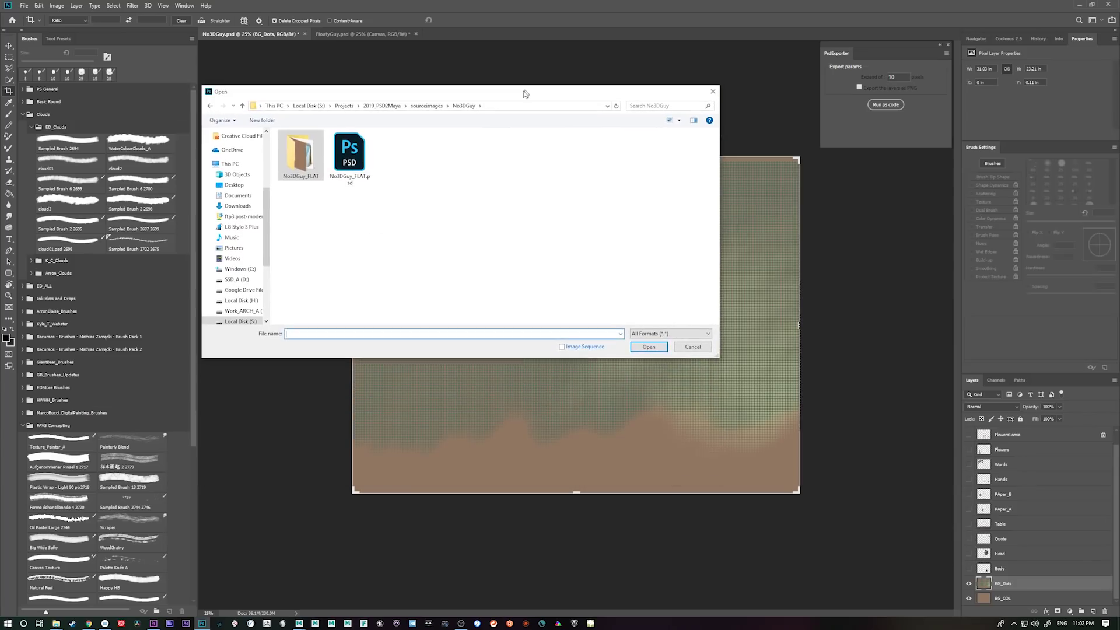
double_click(355, 162)
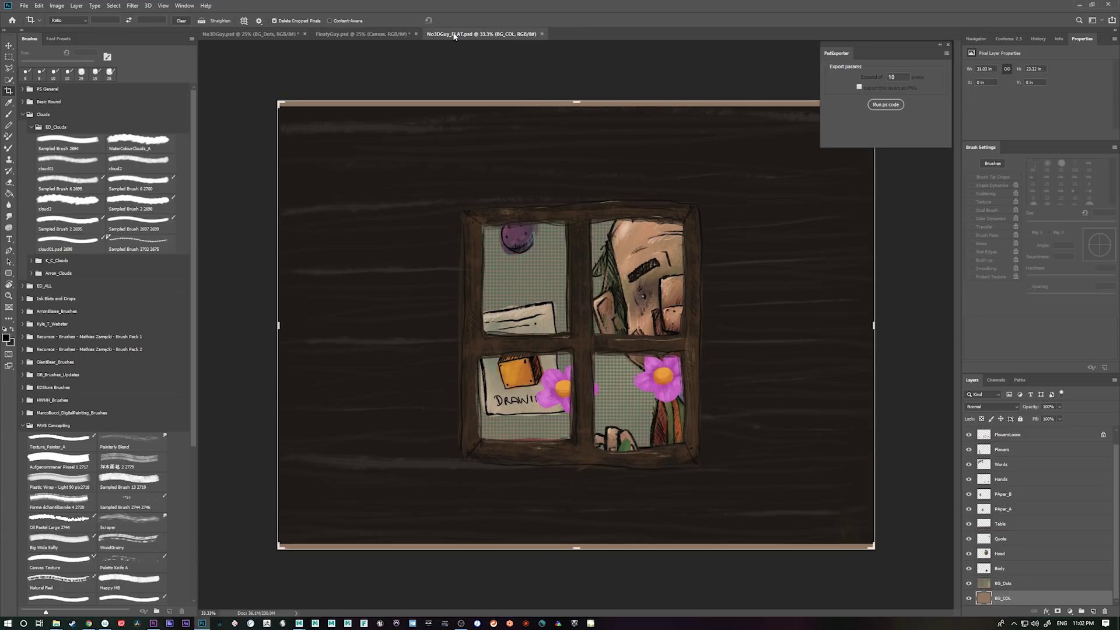
left_click_drag(454, 37, 424, 39)
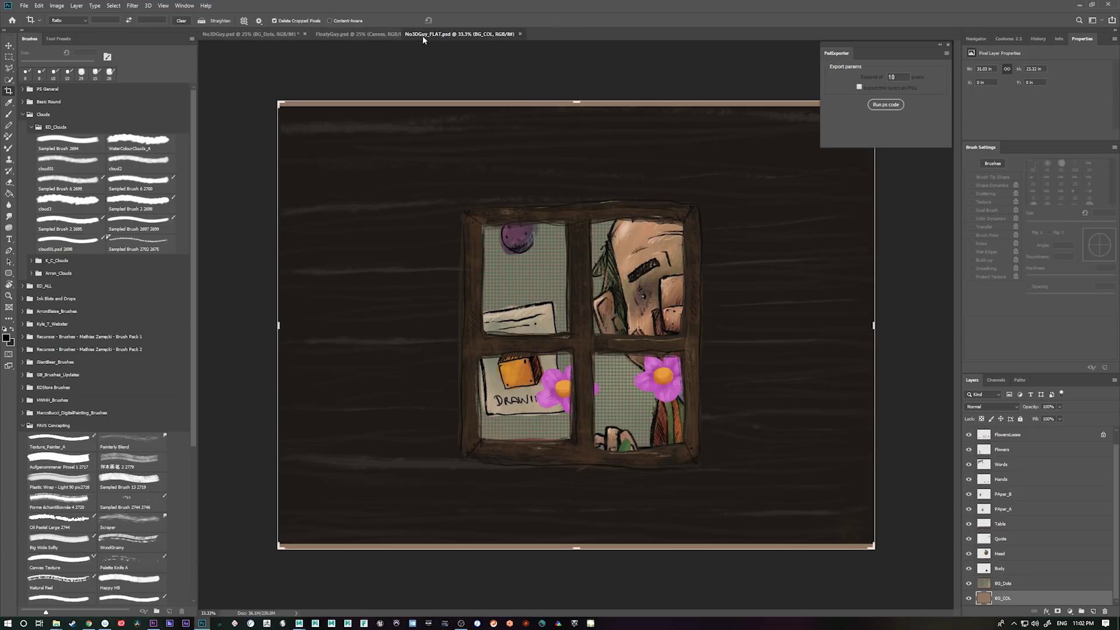
- In No3DGuy.psd, make all the hidden layers visible, from Body up to WallWindow
left_click(270, 35)
left_click(969, 584)
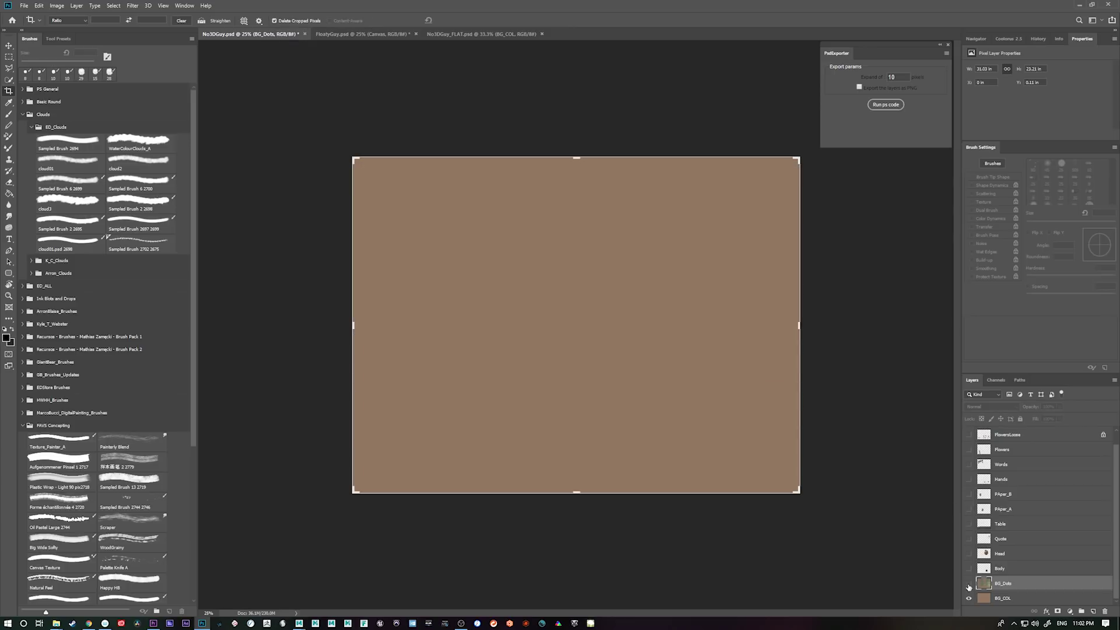
left_click(970, 584)
left_click_drag(969, 568, 970, 437)
scroll(970, 436, "up", 1)
left_click(969, 434)
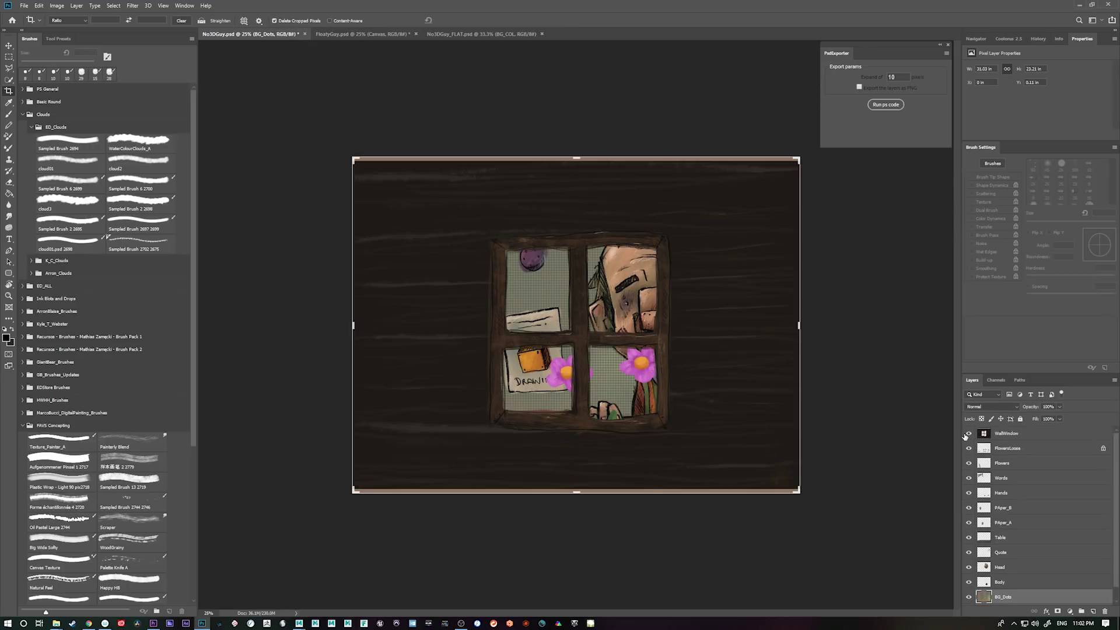
- Return to No3DGuy_FLAT.psd, list its paths and display the WallWindow path on the canvas
left_click(455, 35)
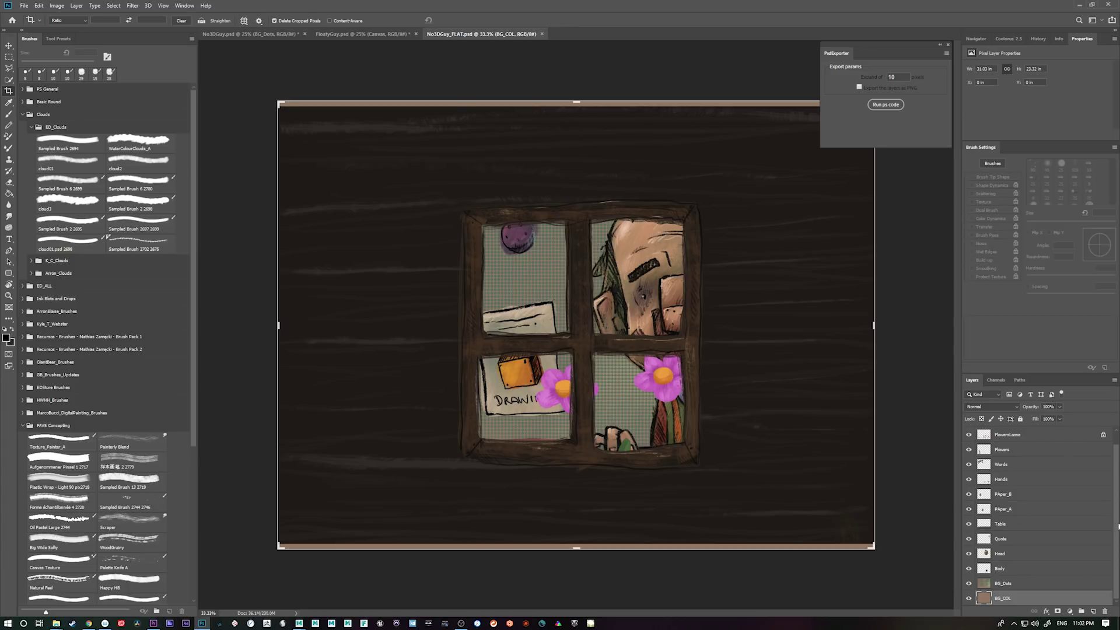
left_click(1020, 380)
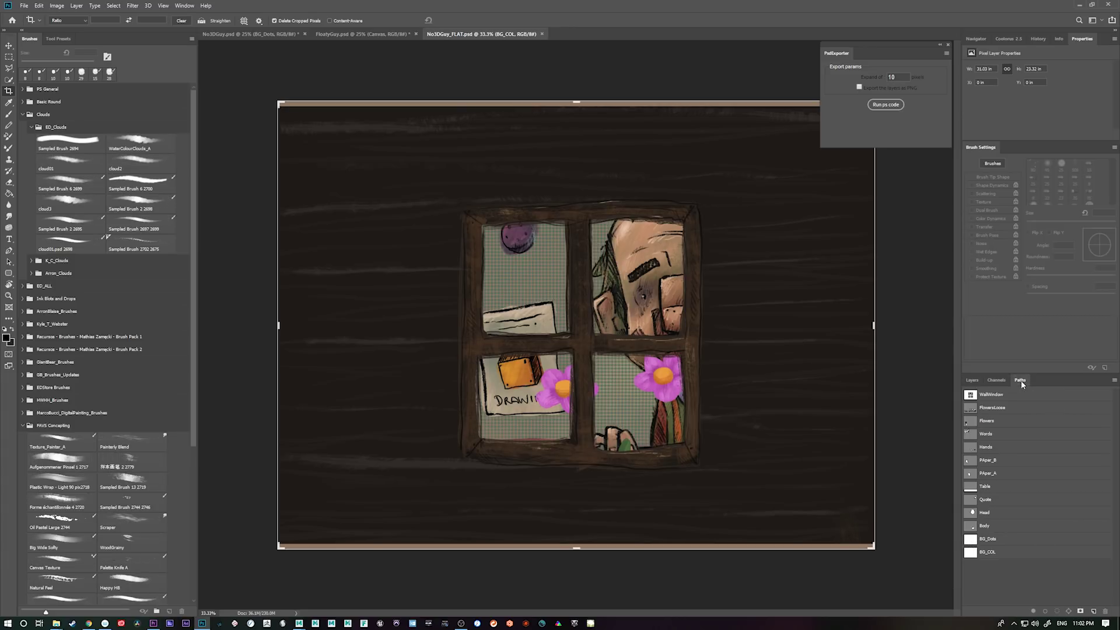
left_click(988, 397)
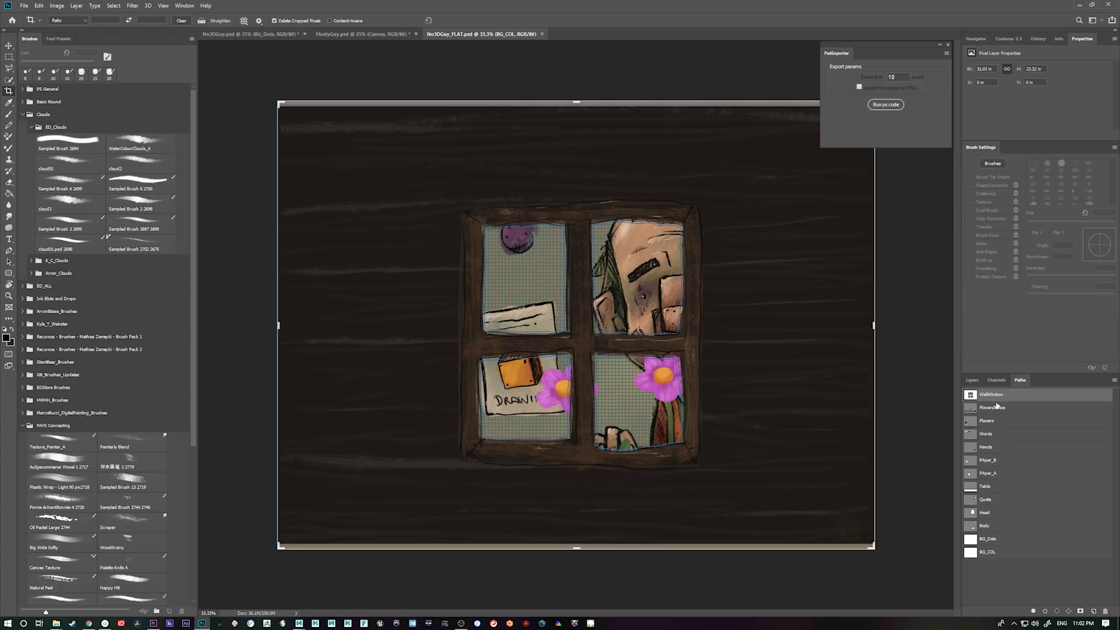
left_click(182, 6)
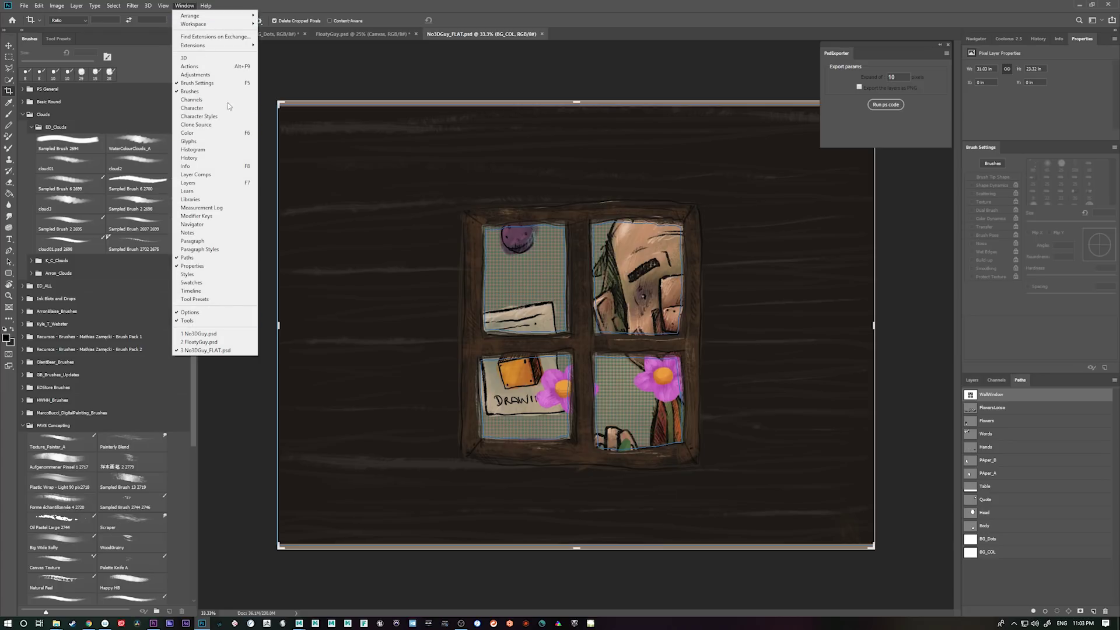
- Examine the outlines of the remaining paths one by one, from FlowersLoose down to BG_Dots
left_click(995, 411)
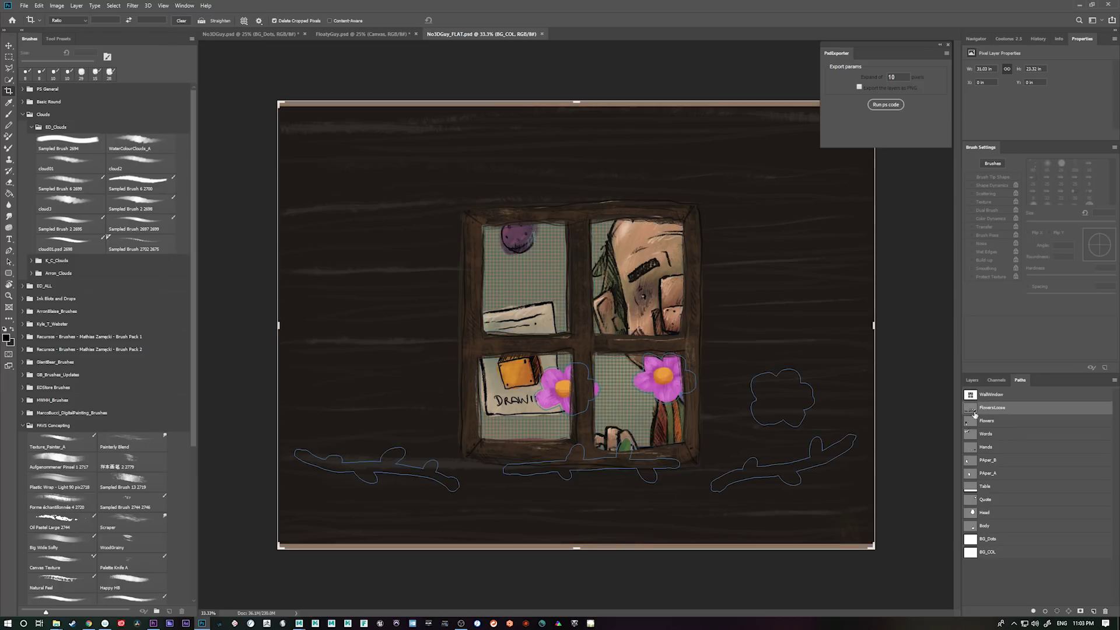
left_click(972, 422)
left_click(970, 438)
left_click(971, 449)
left_click(971, 462)
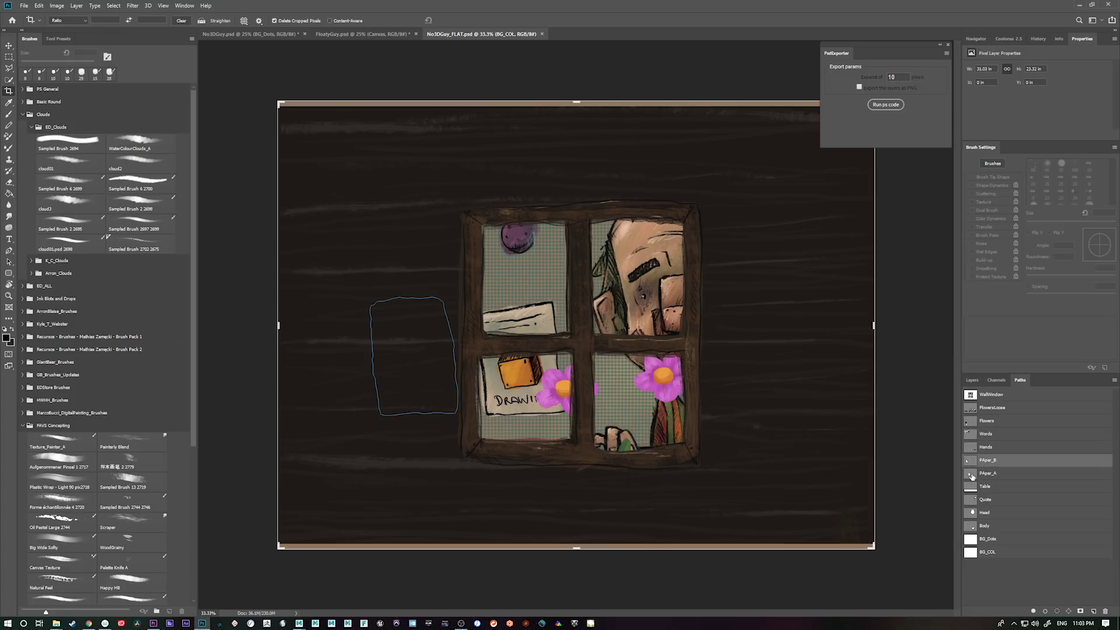
left_click(972, 475)
left_click(971, 486)
left_click(972, 500)
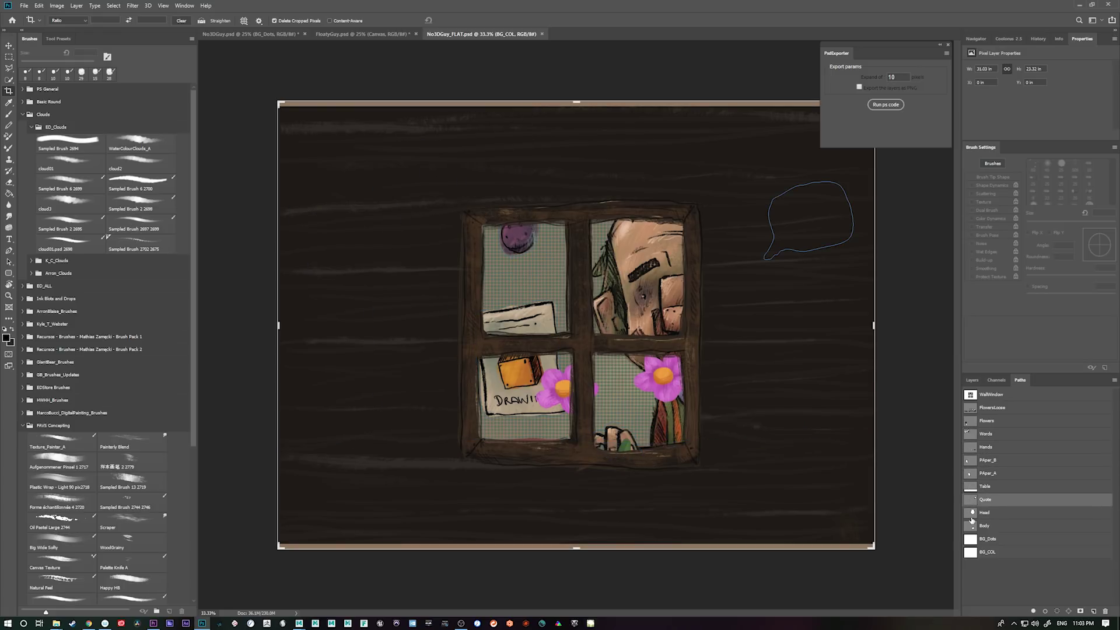
left_click(971, 516)
left_click(973, 527)
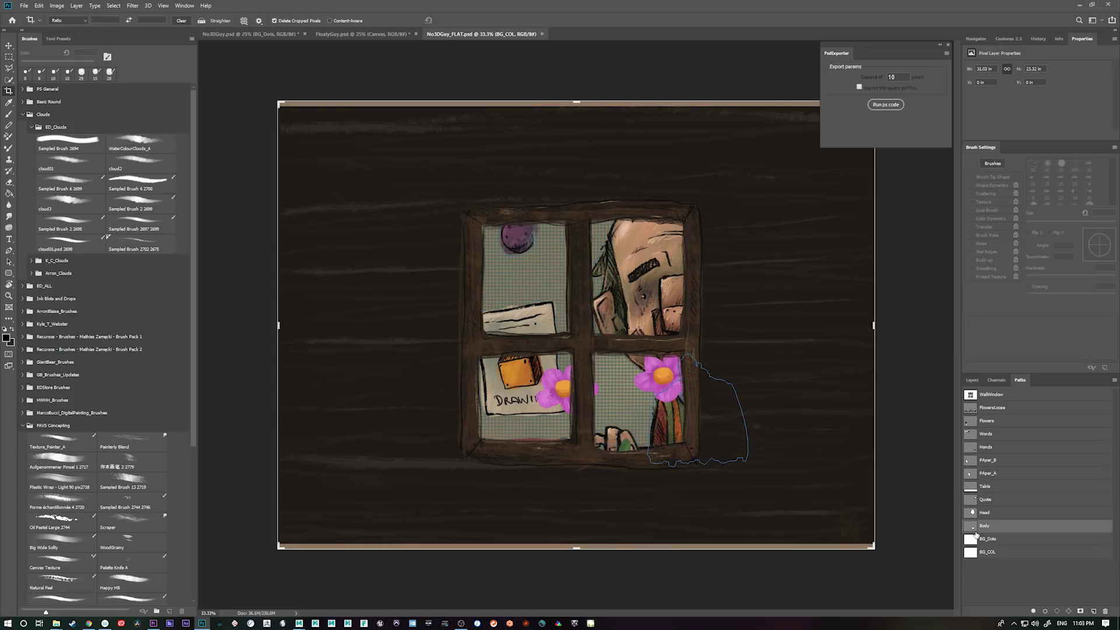
left_click(969, 538)
- Delete the four window-pane cutouts from the WallWindow path and save No3DGuy_FLAT.psd
left_click(970, 399)
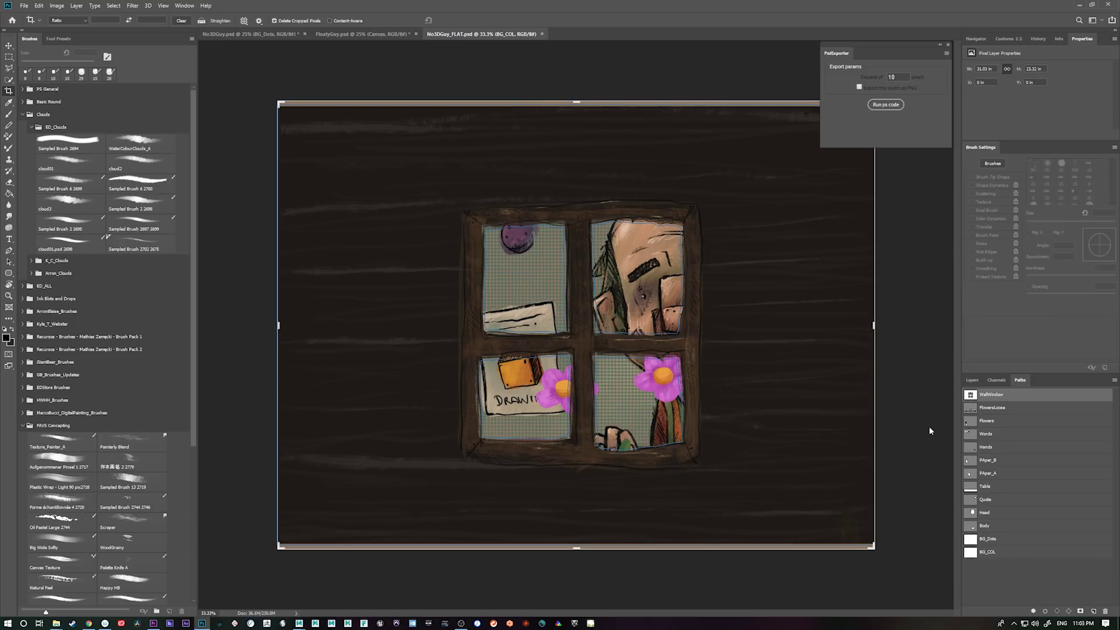
key("a")
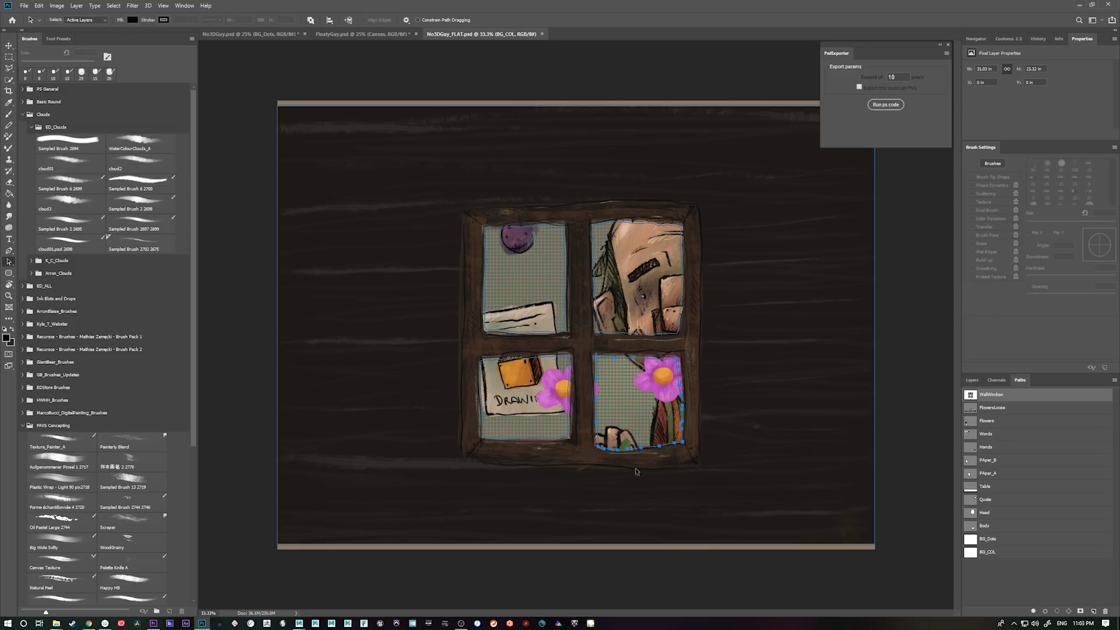
left_click(538, 440, "shift")
left_click(560, 333, "shift")
key("Delete")
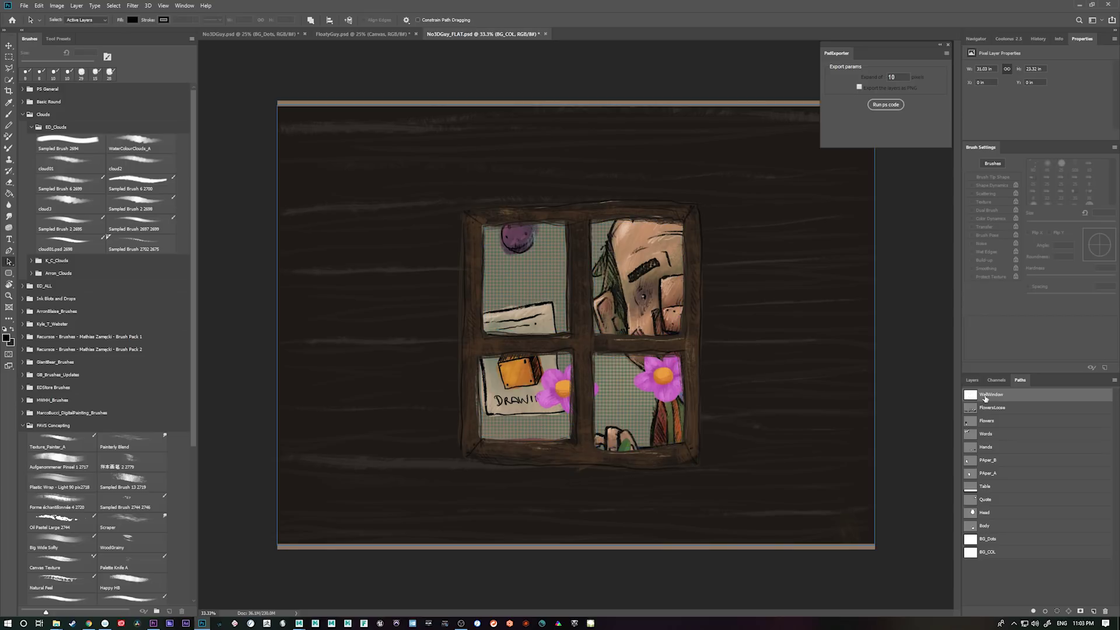
key("ctrl+s")
- Switch to Maya, reload the PSD in the PSD to 3D Editor and generate the WallWindow mesh with Number poly 1
mouse_move(299, 623)
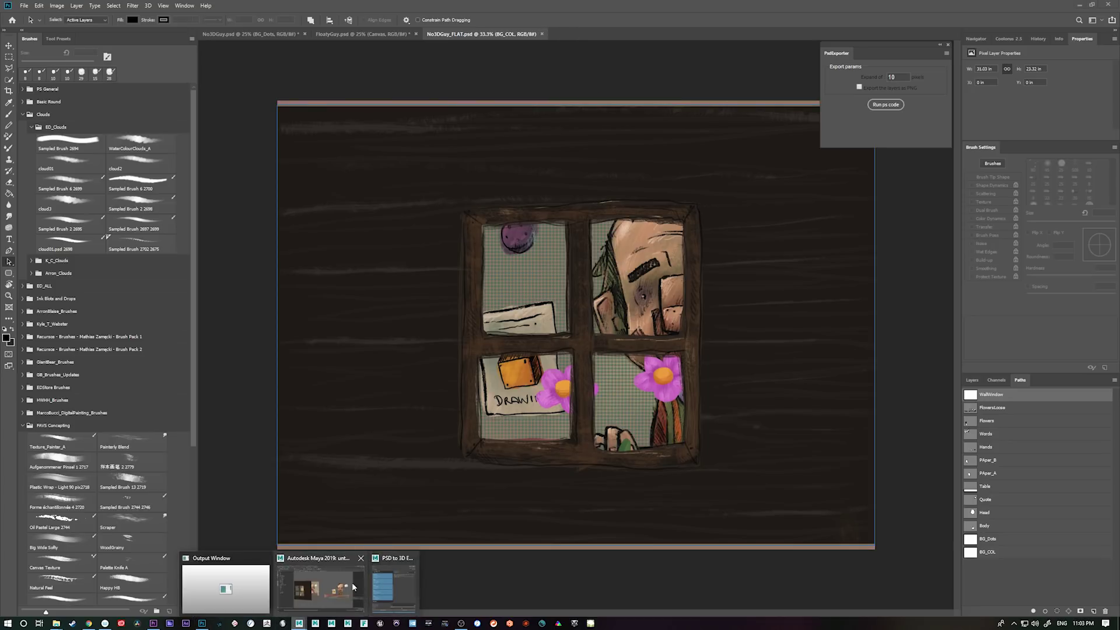
left_click(341, 588)
left_click(465, 113)
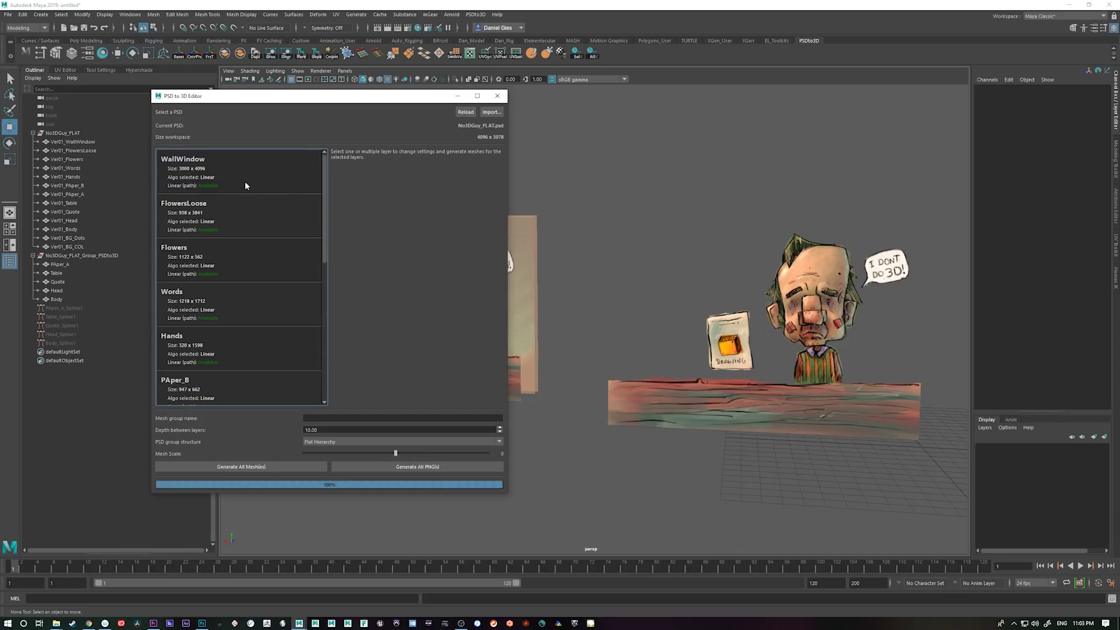
left_click(246, 179)
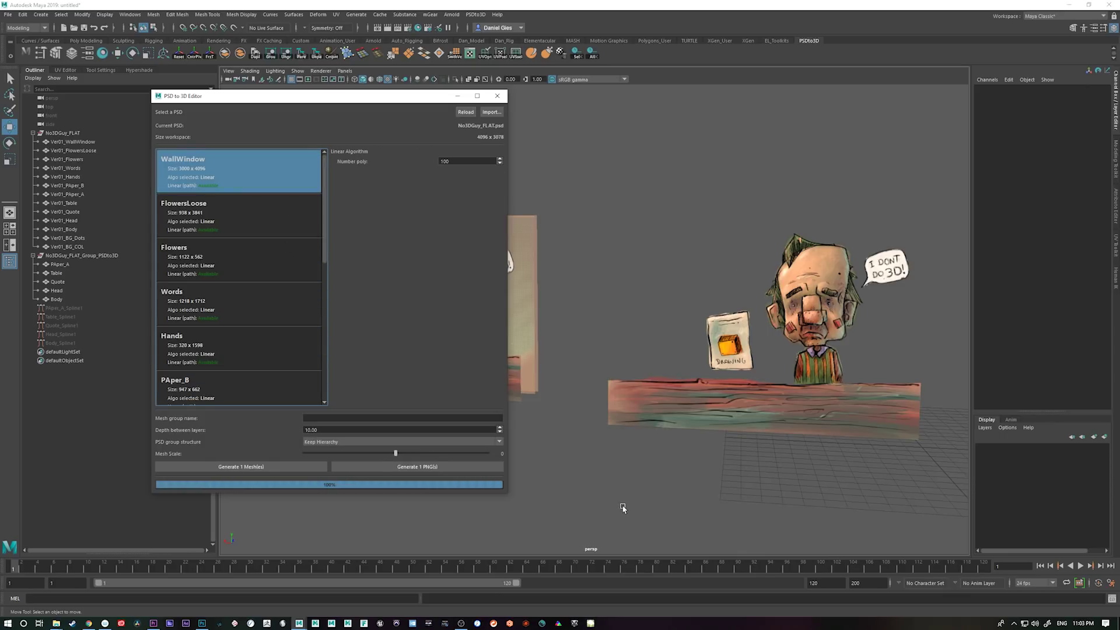
key("Tab")
type("1")
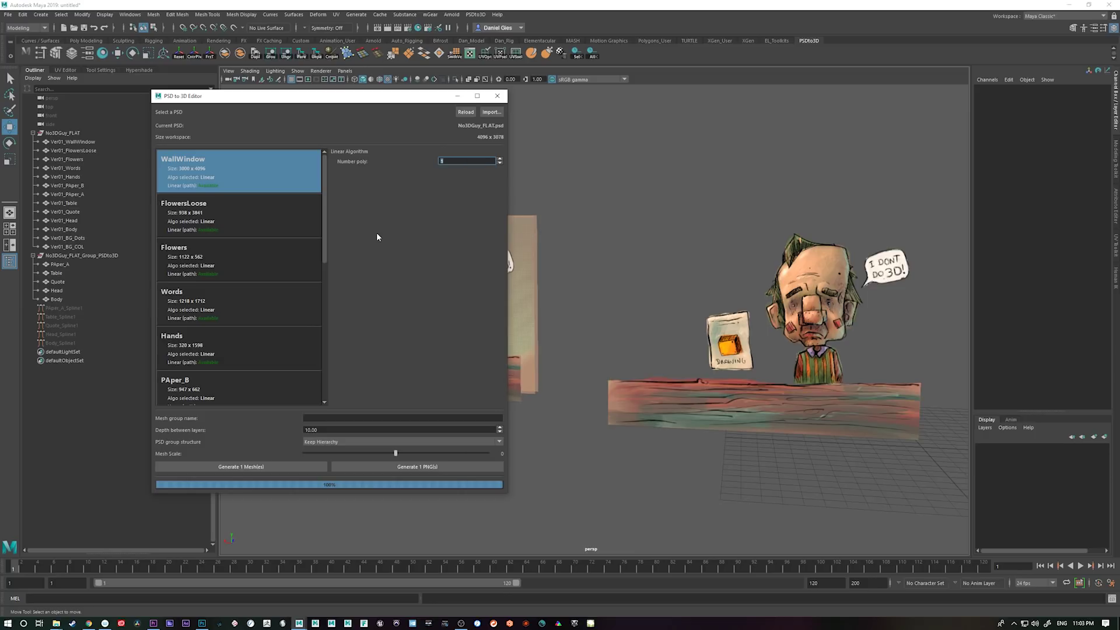
left_click(268, 464)
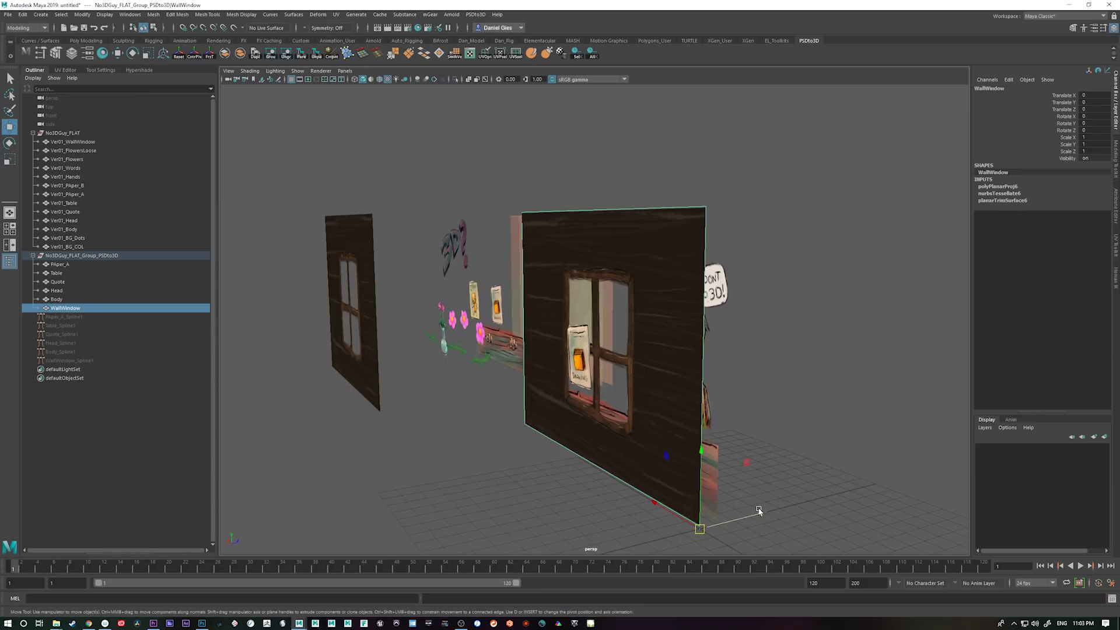
- Move the new WallWindow mesh to about -5.5 along Z, in front of the other meshes, and inspect its window
left_click_drag(759, 512, 664, 513)
mouse_move(787, 480)
left_mouse_down("alt")
mouse_move(721, 470)
mouse_move(816, 484)
mouse_move(790, 475)
left_mouse_up("alt")
middle_click_drag(791, 475, 588, 432, "alt")
right_click_drag(588, 433, 698, 469, "alt")
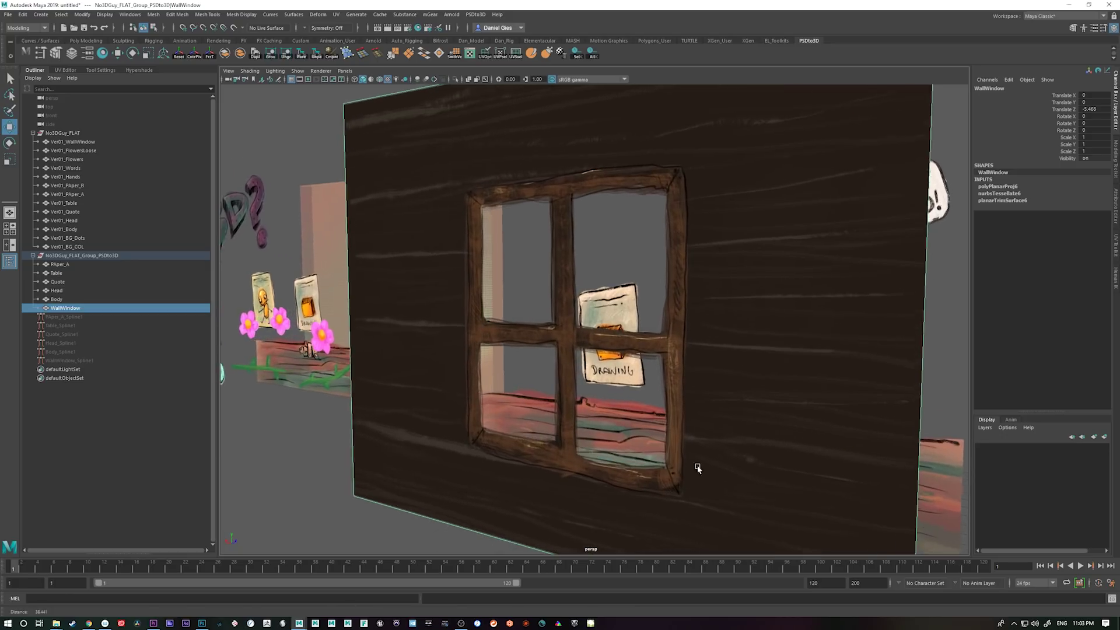
key("f")
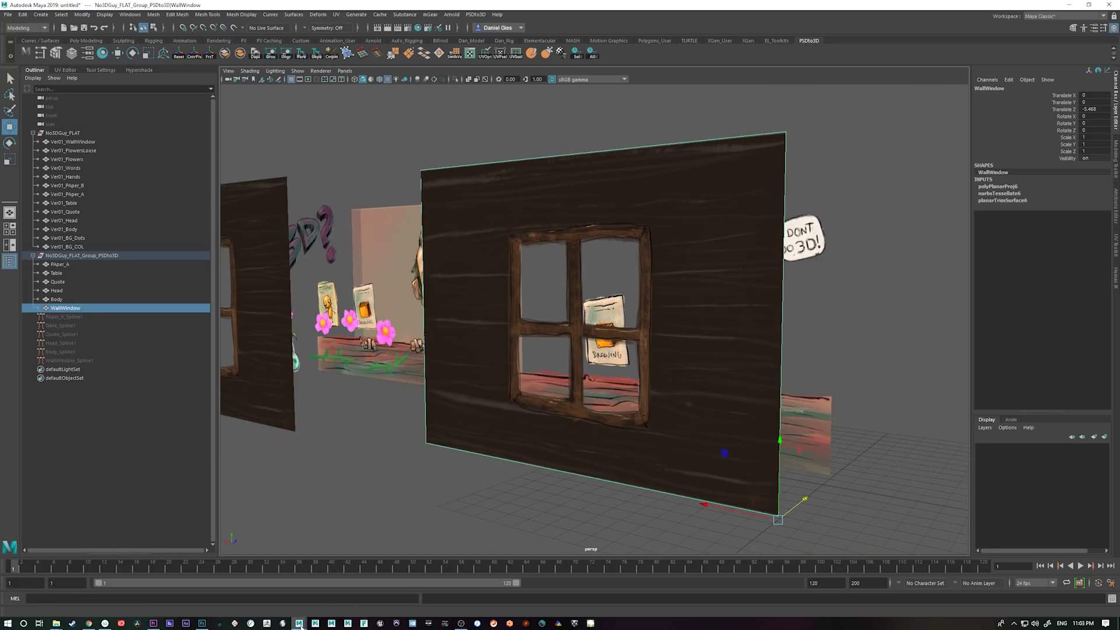
- Set WallWindow's Number poly to 100 in the PSD to 3D Editor, regenerate the mesh and inspect its subdivisions
mouse_move(299, 624)
left_click(401, 582)
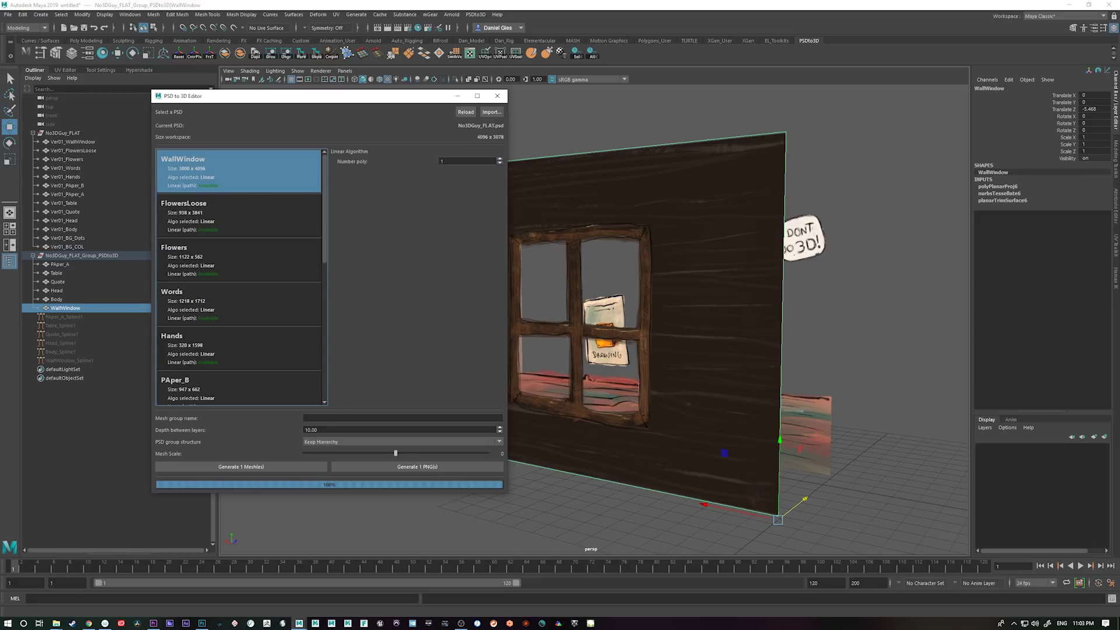
type("00")
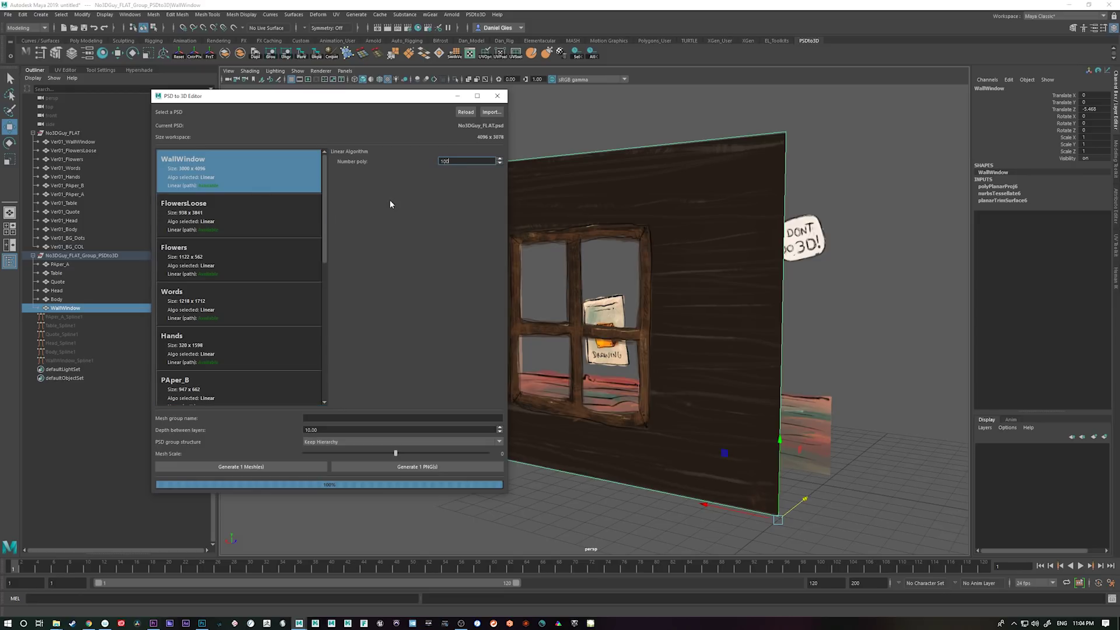
left_click(275, 468)
left_click(699, 453)
left_click_drag(752, 468, 667, 408, "alt")
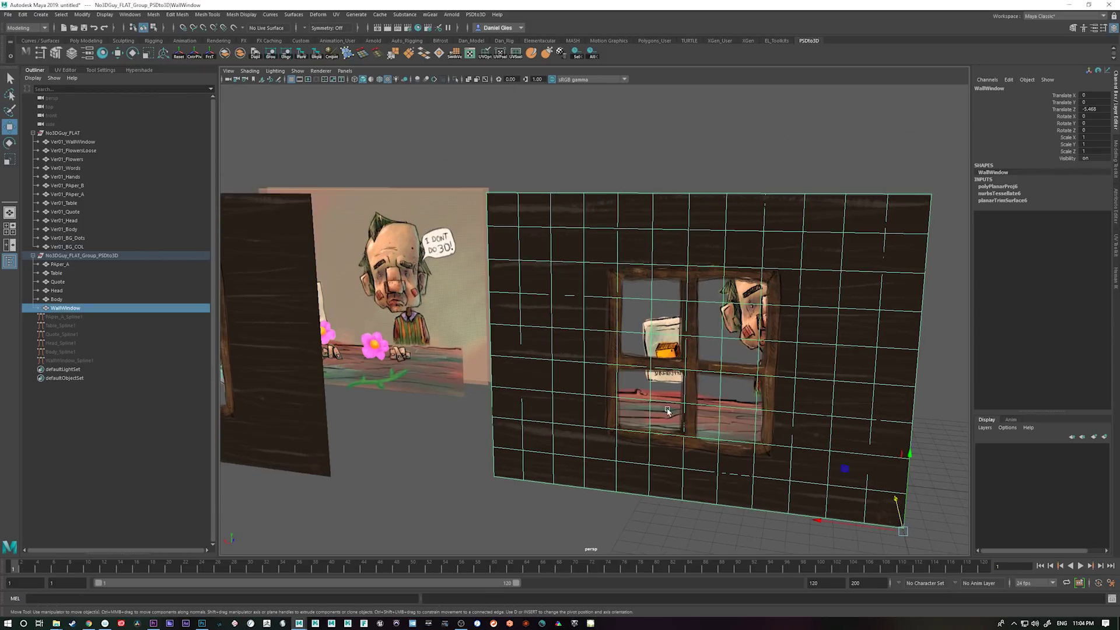
- Move Ver01_WallWindow to about -7.4 along X, beside the new wall, and compare the two walls' topology
left_click(297, 428)
left_click_drag(296, 427, 686, 434, "alt")
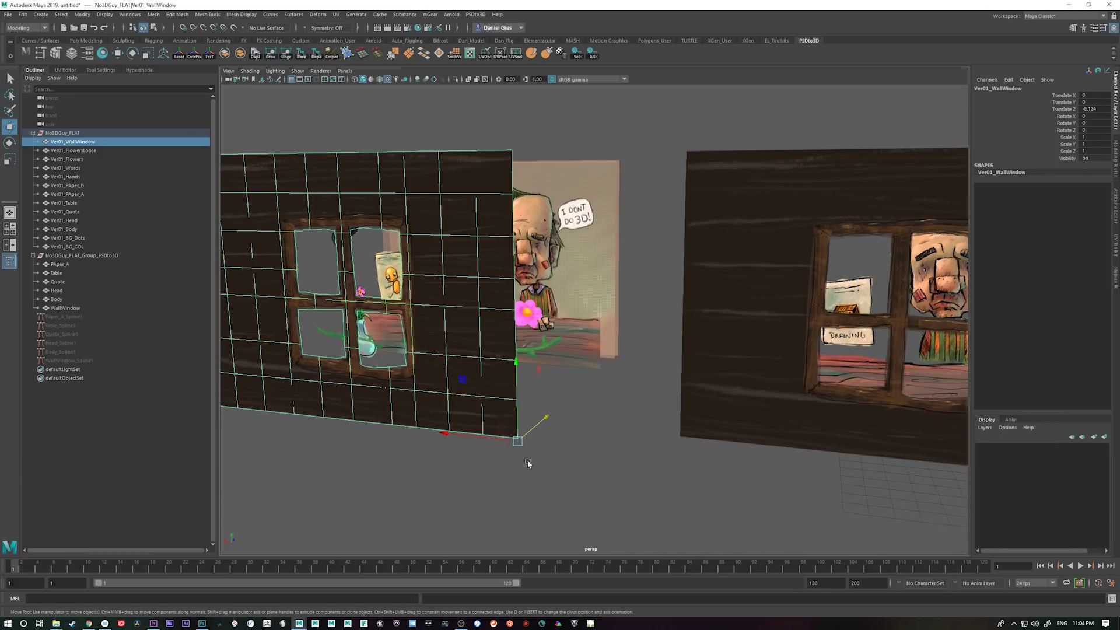
left_click_drag(454, 433, 581, 432)
left_click_drag(695, 463, 687, 466, "alt")
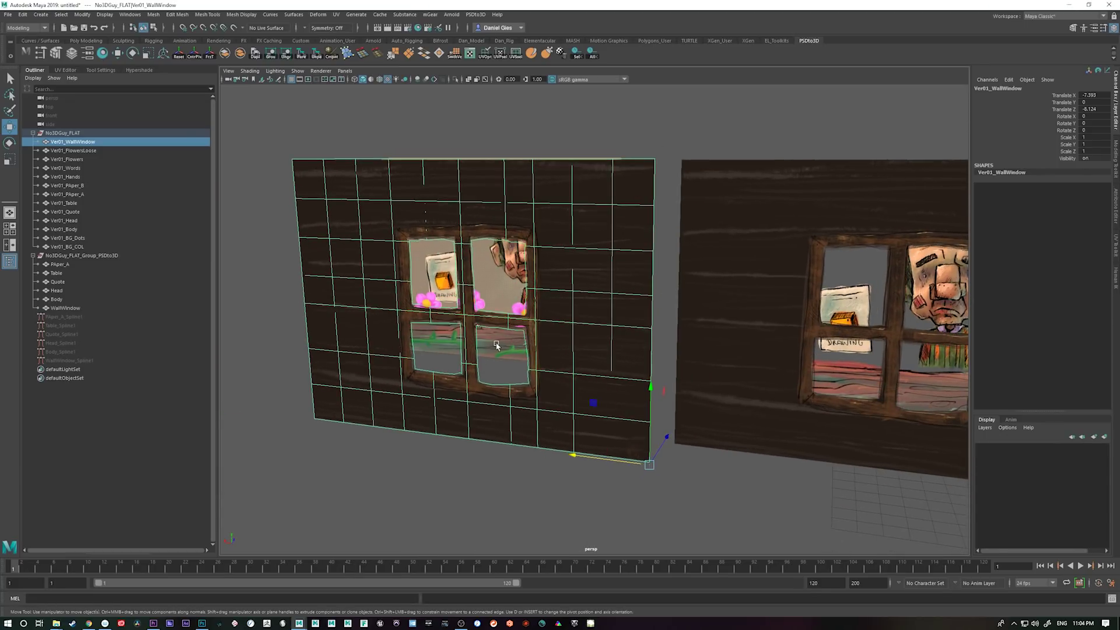
left_click(735, 417)
left_click_drag(733, 418, 691, 466, "alt")
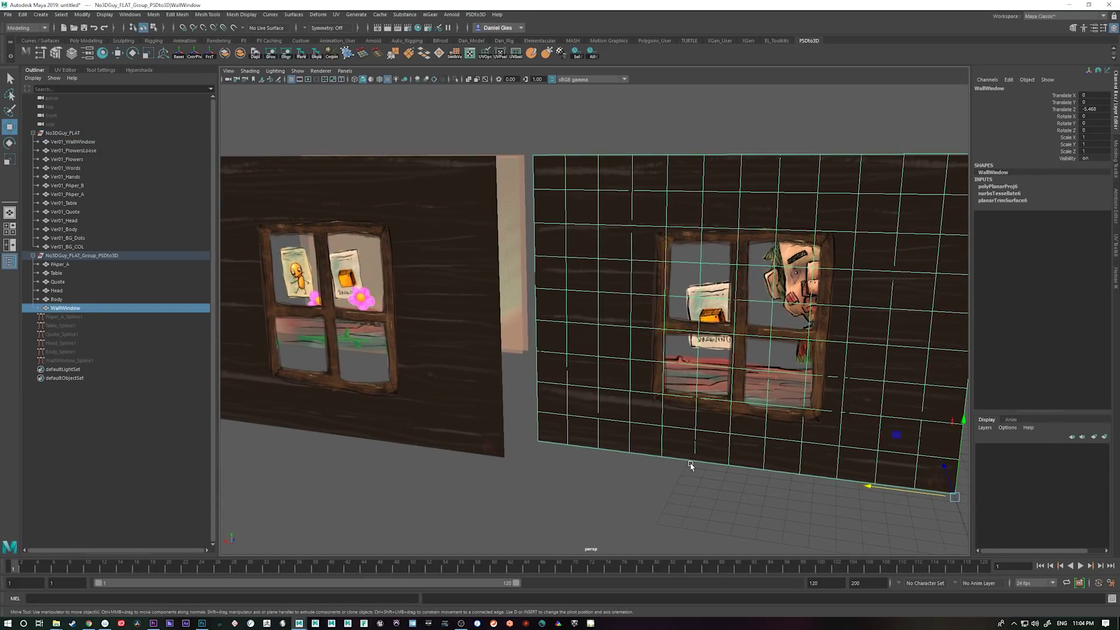
- In Photoshop, draw an ellipse about 1919 by 1931 px around the window on the WallWindow path and save the PSD
left_click(202, 623)
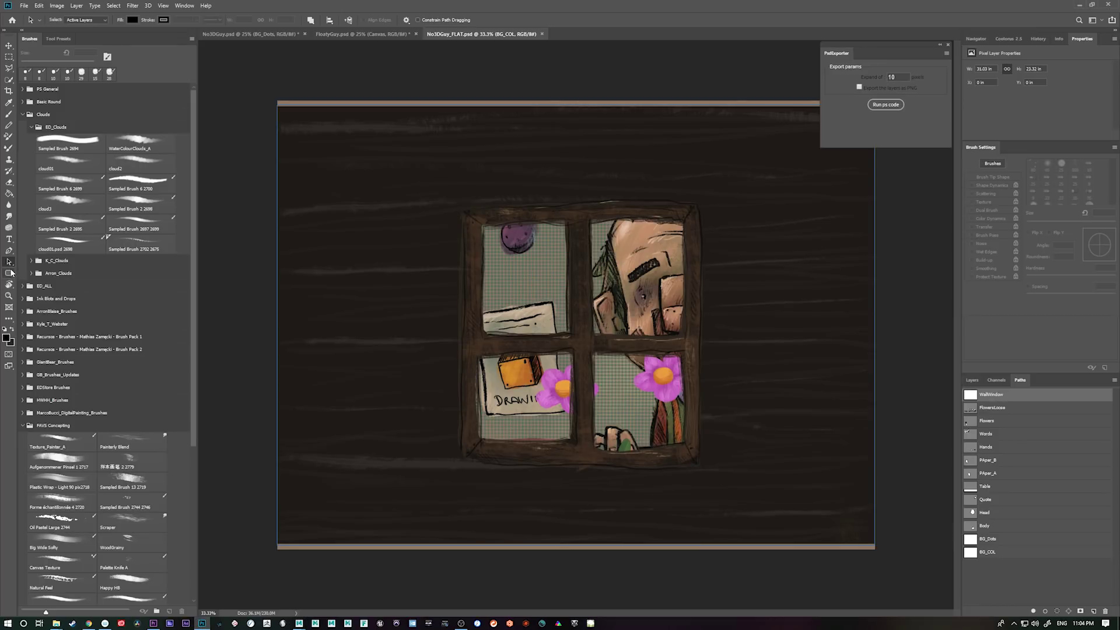
left_click(8, 273)
left_click(64, 289)
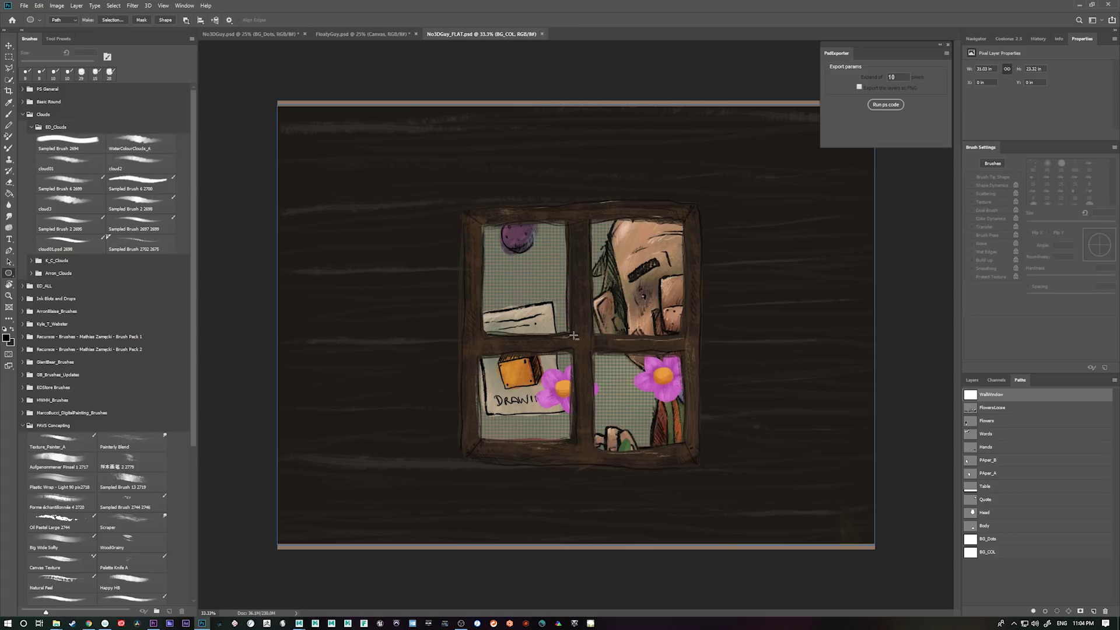
left_click_drag(448, 197, 727, 473)
key("a")
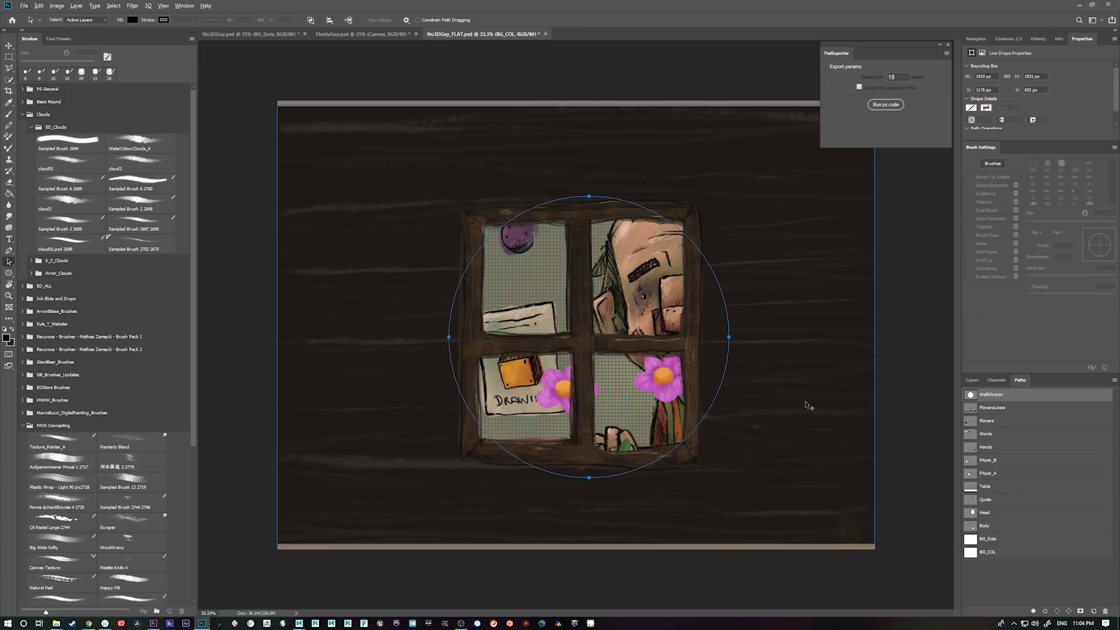
key("ctrl+s")
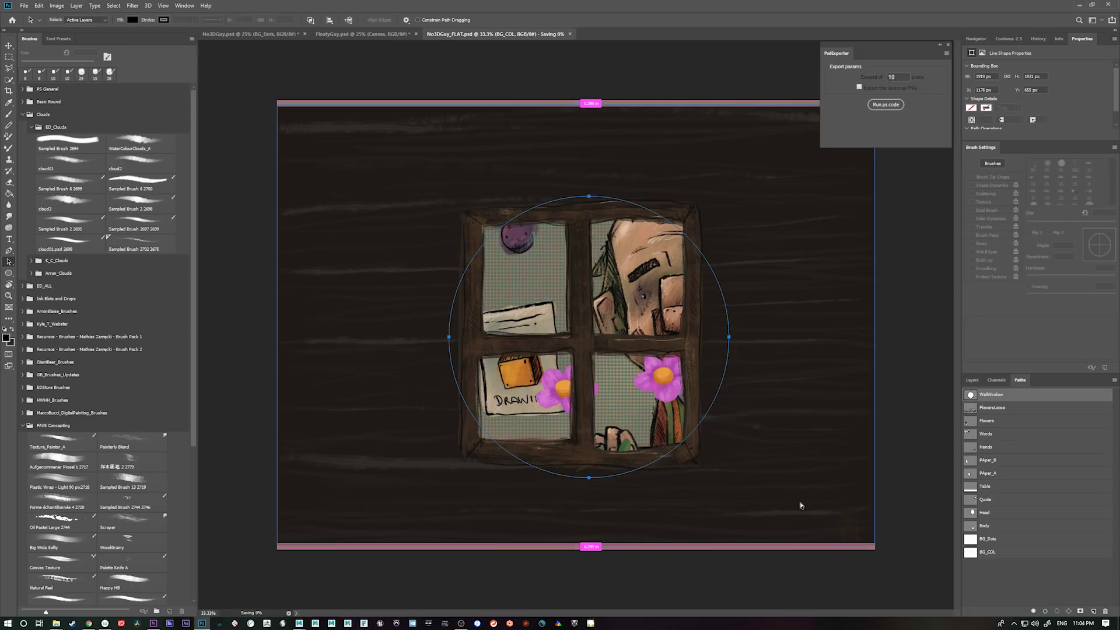
- Return to the PSD to 3D Editor in Maya and regenerate the WallWindow mesh with Number poly 100
left_click(1078, 4)
mouse_move(299, 623)
left_click(415, 593)
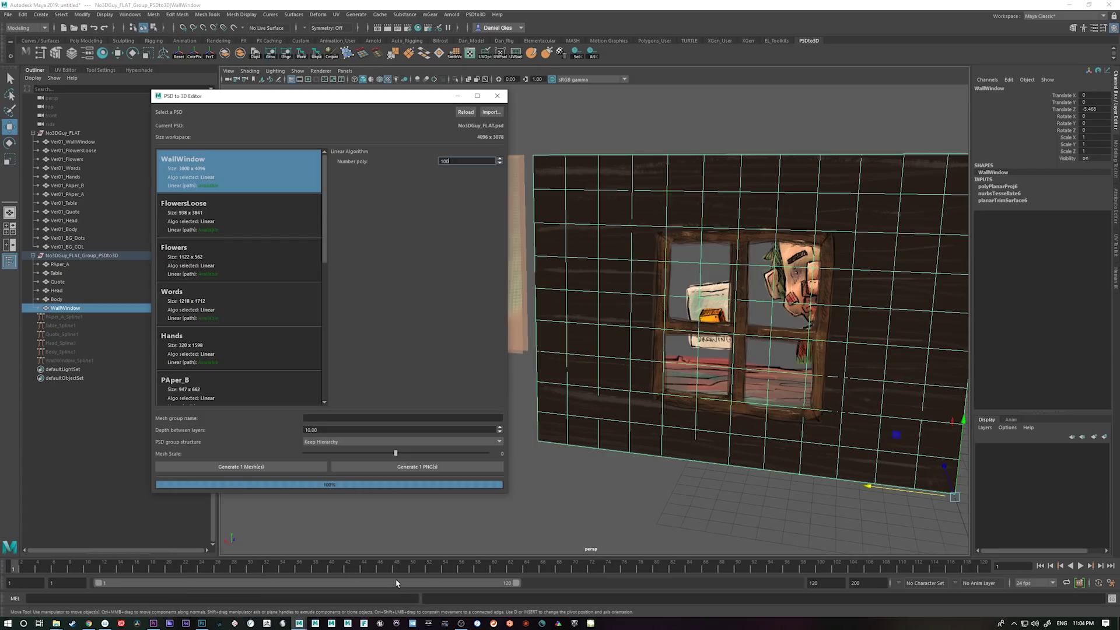
left_click(247, 467)
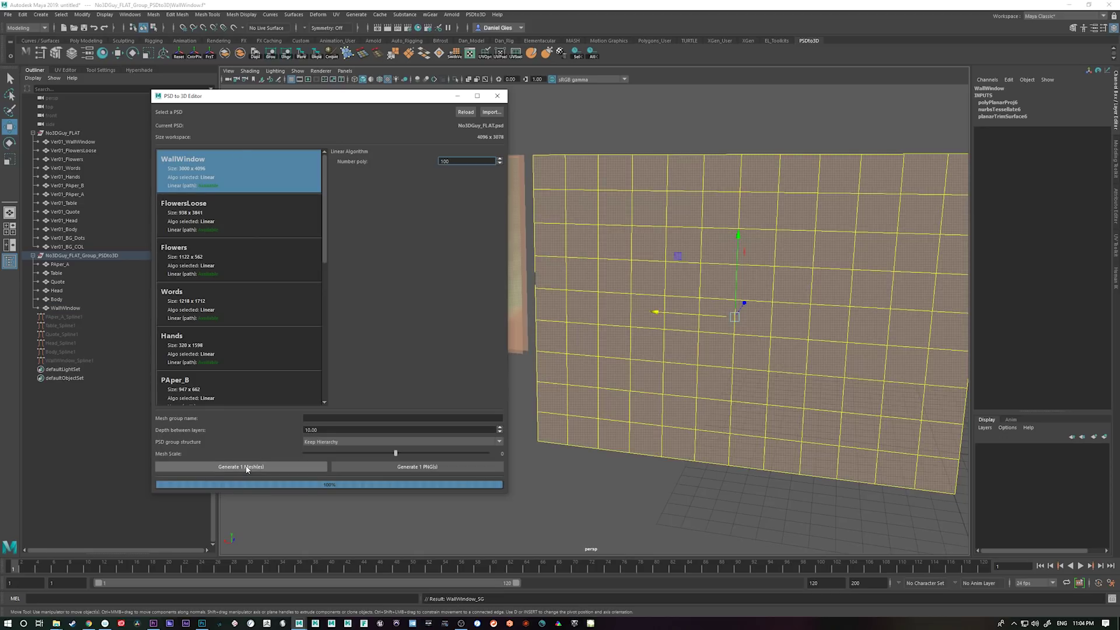
- Reload the PSD in the PSD to 3D Editor and regenerate only the WallWindow mesh from its edited path
left_click(460, 115)
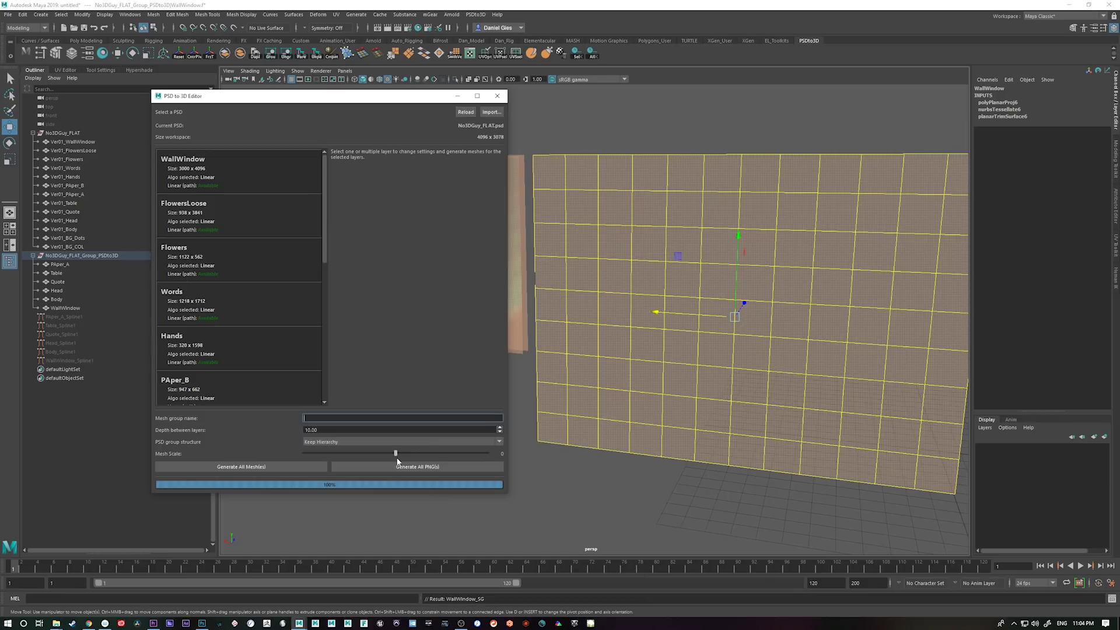
left_click(255, 173)
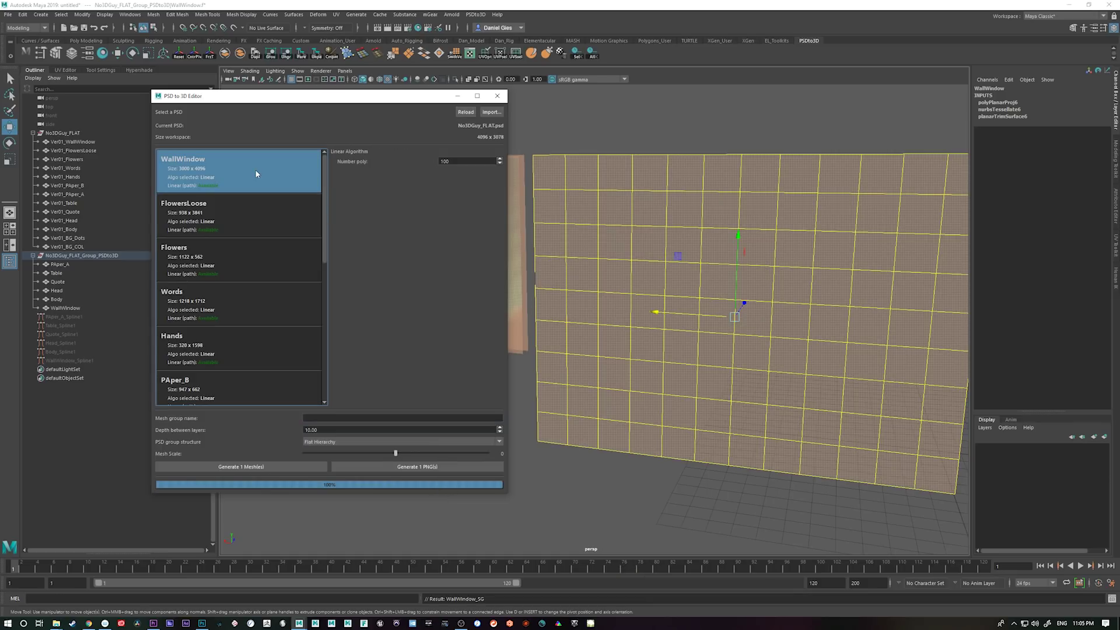
left_click(292, 467)
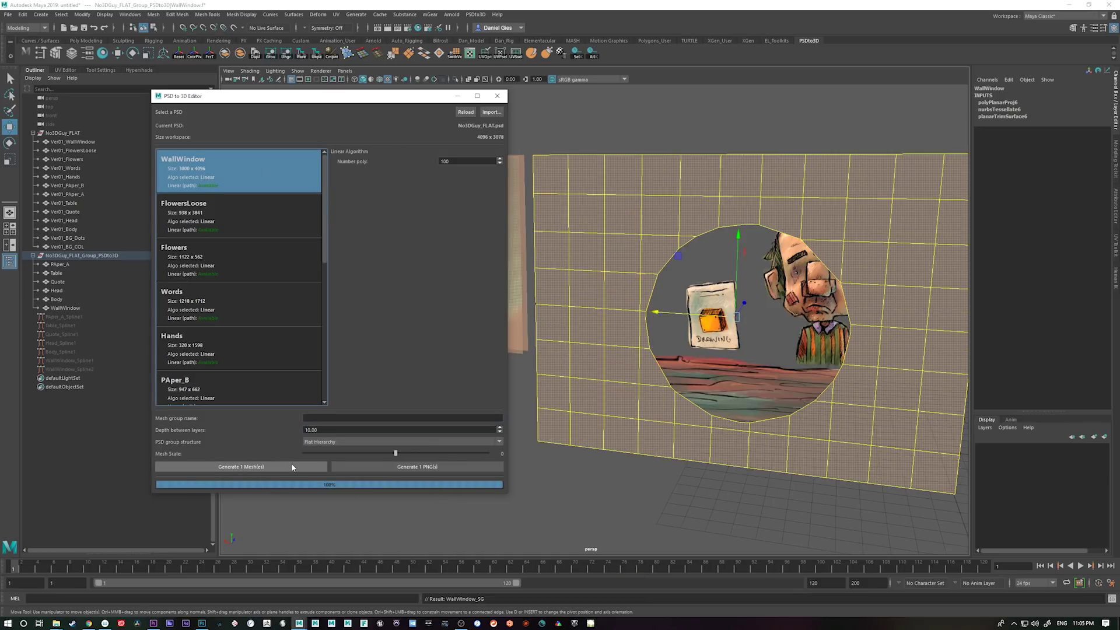
- Inspect the regenerated WallWindow mesh's round opening and subdivisions from several angles
left_click(797, 470)
left_click_drag(798, 470, 828, 473, "alt")
middle_click_drag(828, 472, 702, 475, "alt")
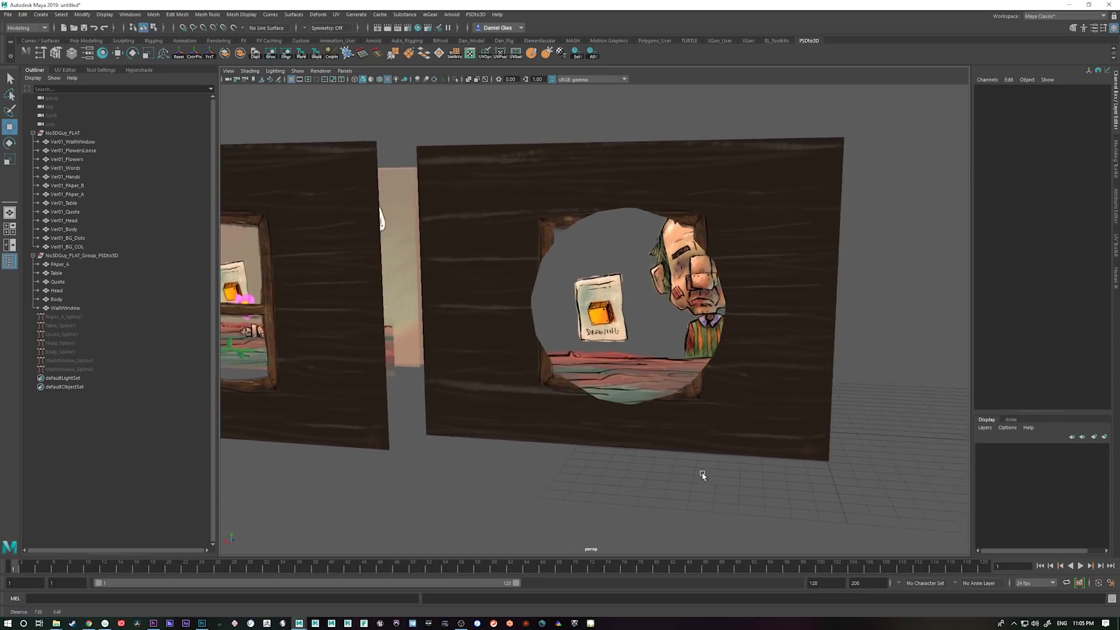
right_click_drag(702, 475, 885, 499, "alt")
middle_click_drag(885, 499, 782, 490, "alt")
right_click_drag(783, 490, 759, 487, "alt")
left_click(822, 465)
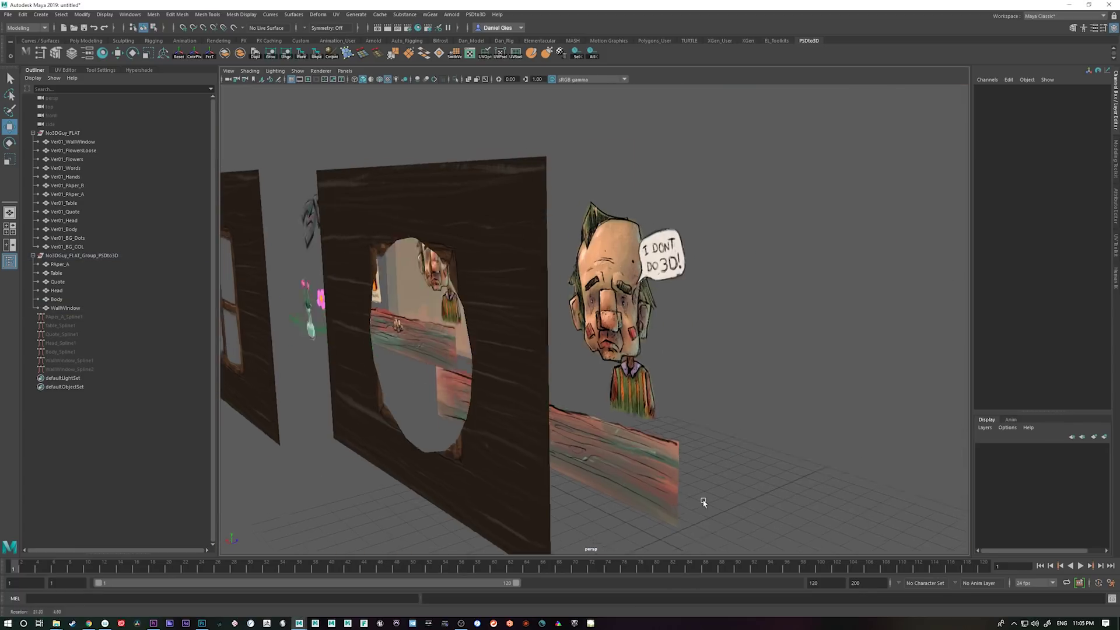
left_click_drag(702, 501, 684, 493, "alt")
left_click(445, 477)
left_click_drag(445, 477, 592, 489, "alt")
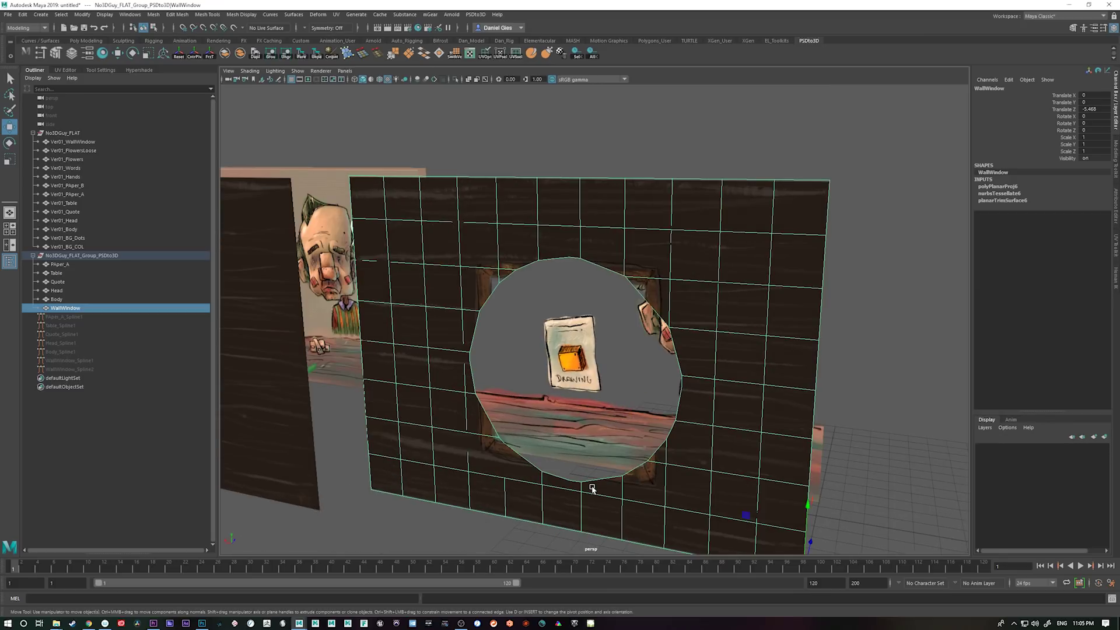
- Set WallWindow's Number poly to 500 in the PSD to 3D Editor, regenerate the mesh and inspect its topology
mouse_move(299, 623)
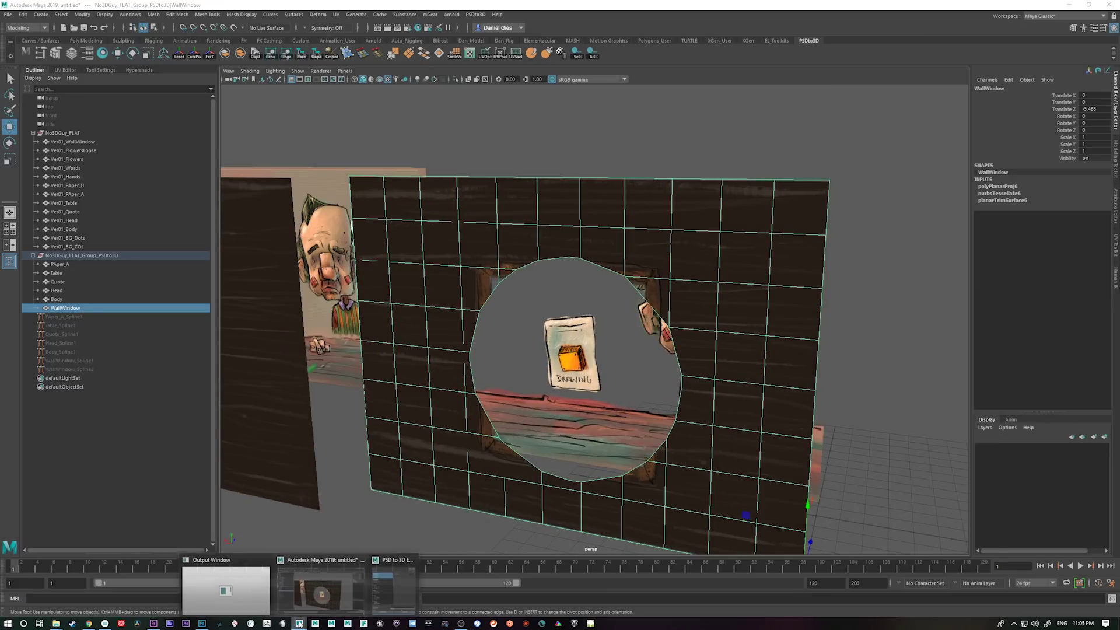
left_click(396, 584)
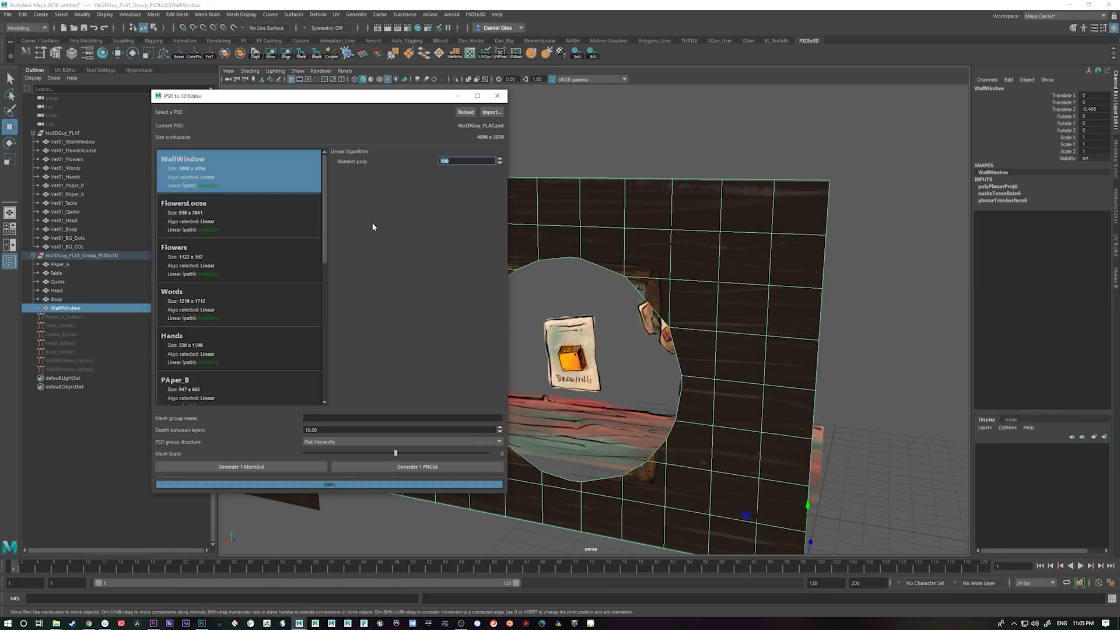
left_click(265, 466)
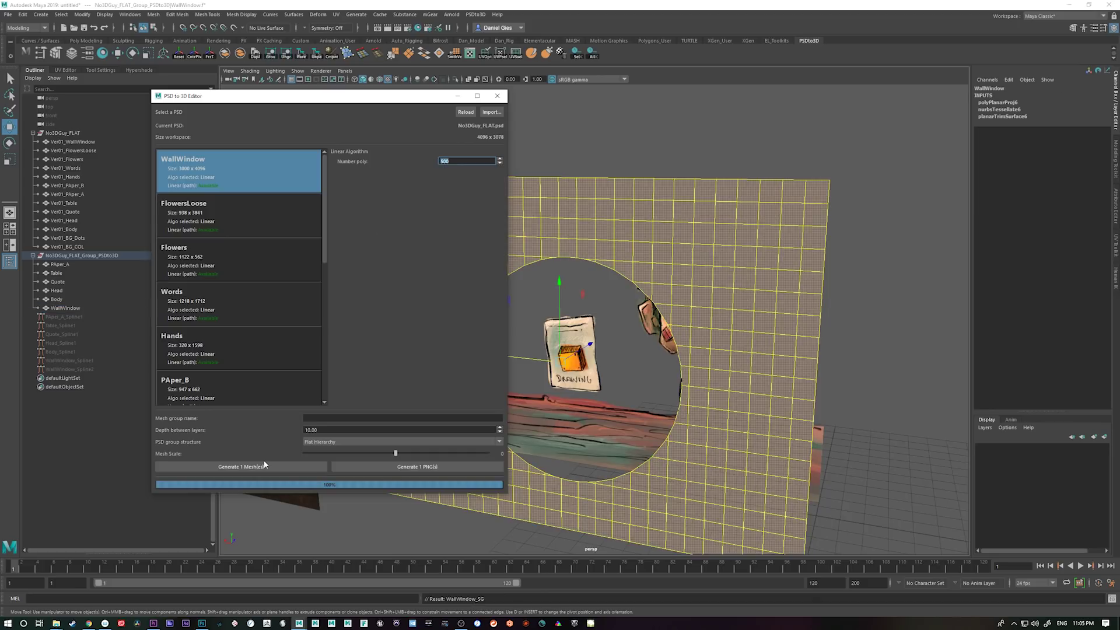
left_click(456, 95)
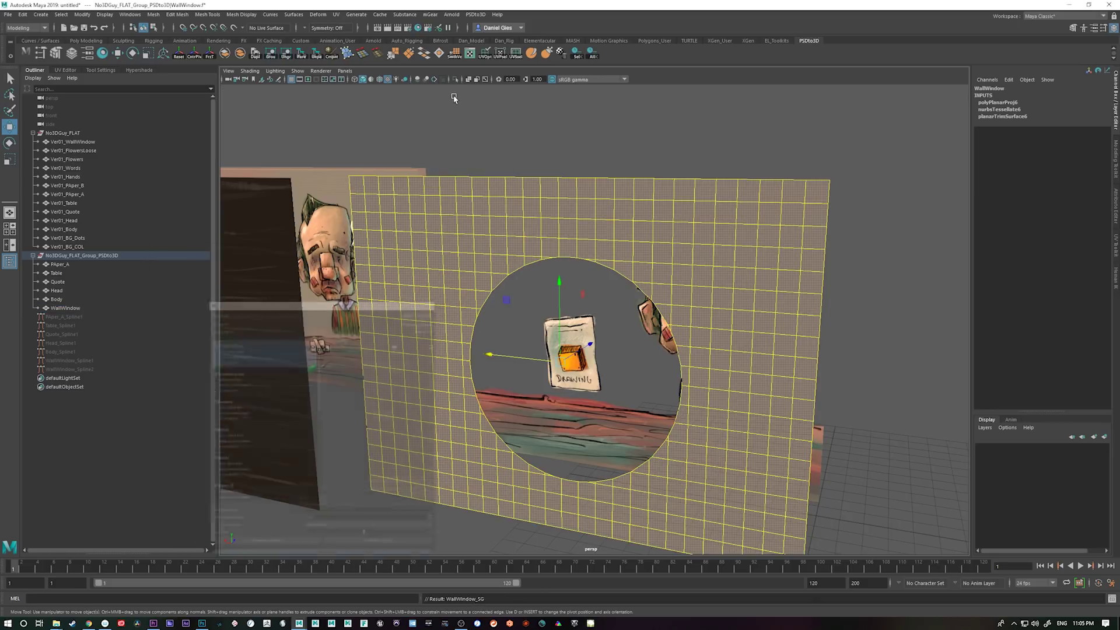
left_click(870, 465)
left_click(782, 461)
left_click_drag(779, 461, 548, 467, "alt")
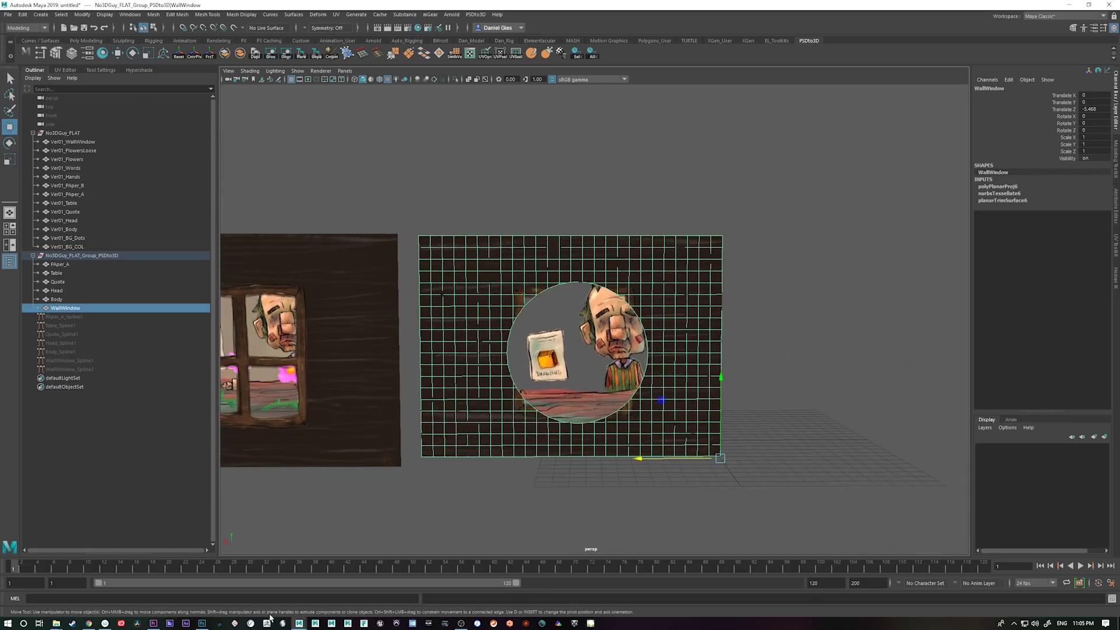
- Switch to Photoshop and compare the layer list with the path list of No3DGuy_FLAT.psd
left_click(202, 624)
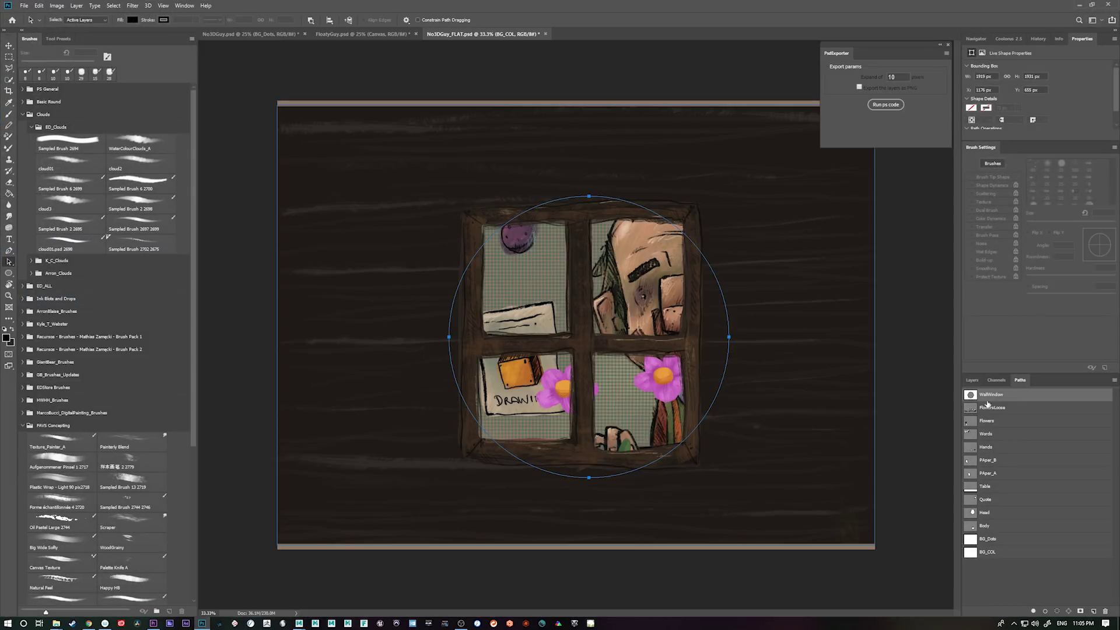
left_click(971, 381)
left_click(1006, 436)
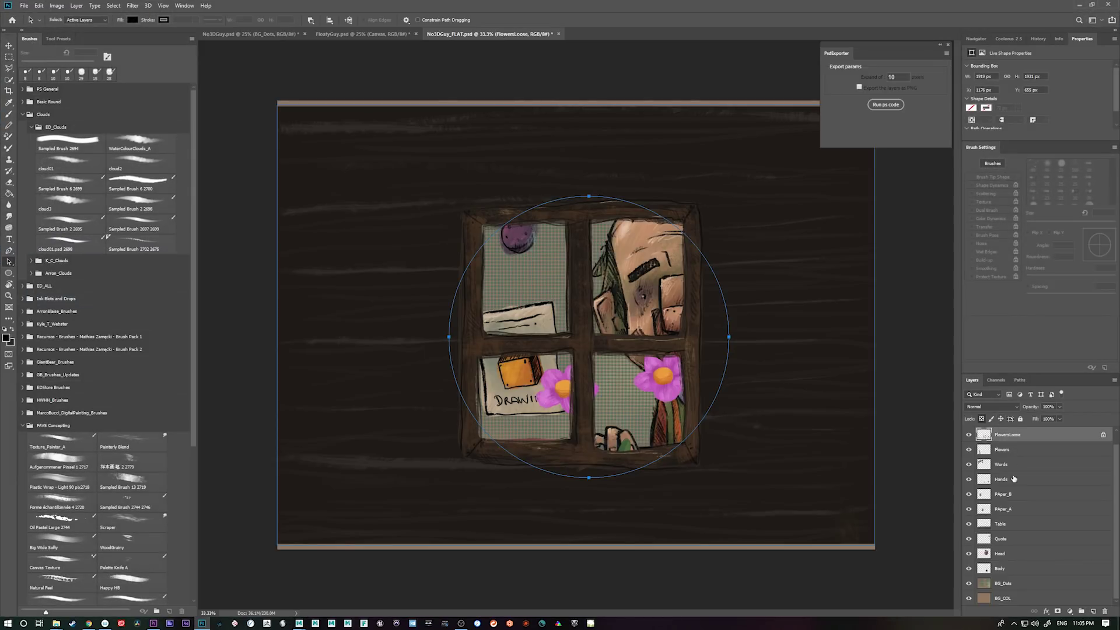
left_click(1020, 379)
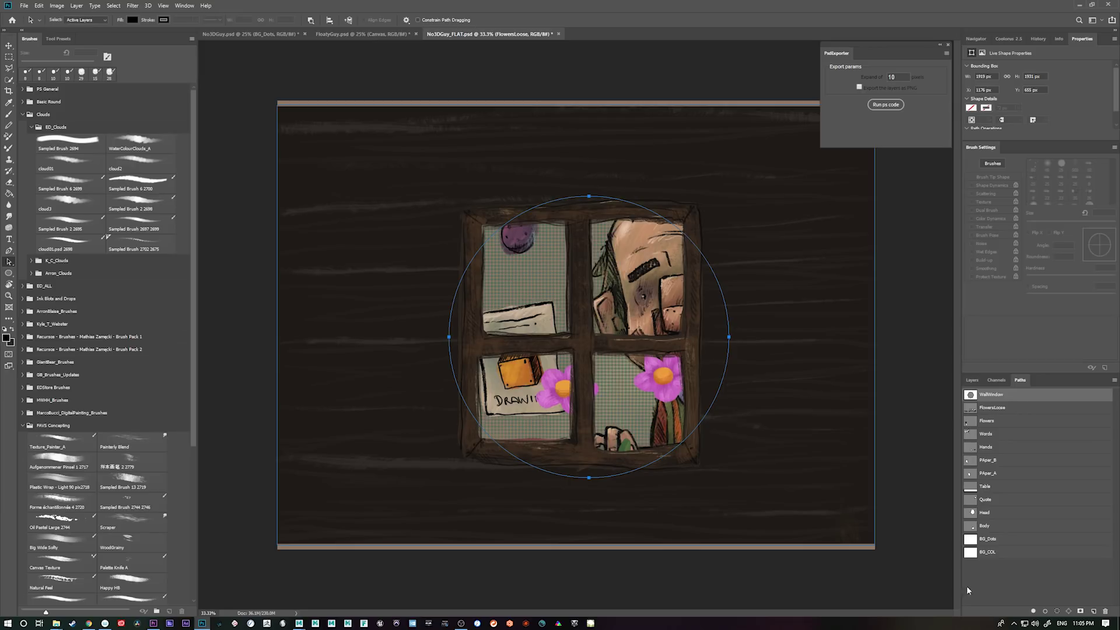
- Return to Maya and frame the WallWindow mesh for a closer look at its round opening
left_click(1077, 5)
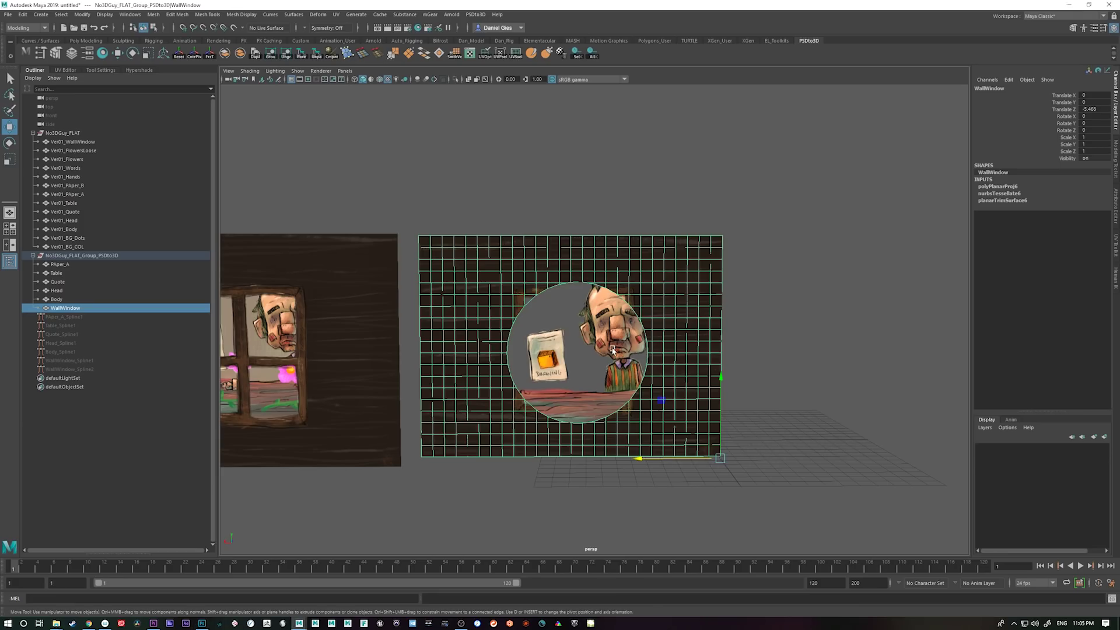
key("f")
mouse_move(817, 486)
left_mouse_down("alt")
mouse_move(726, 493)
mouse_move(817, 491)
mouse_move(808, 485)
left_mouse_up("alt")
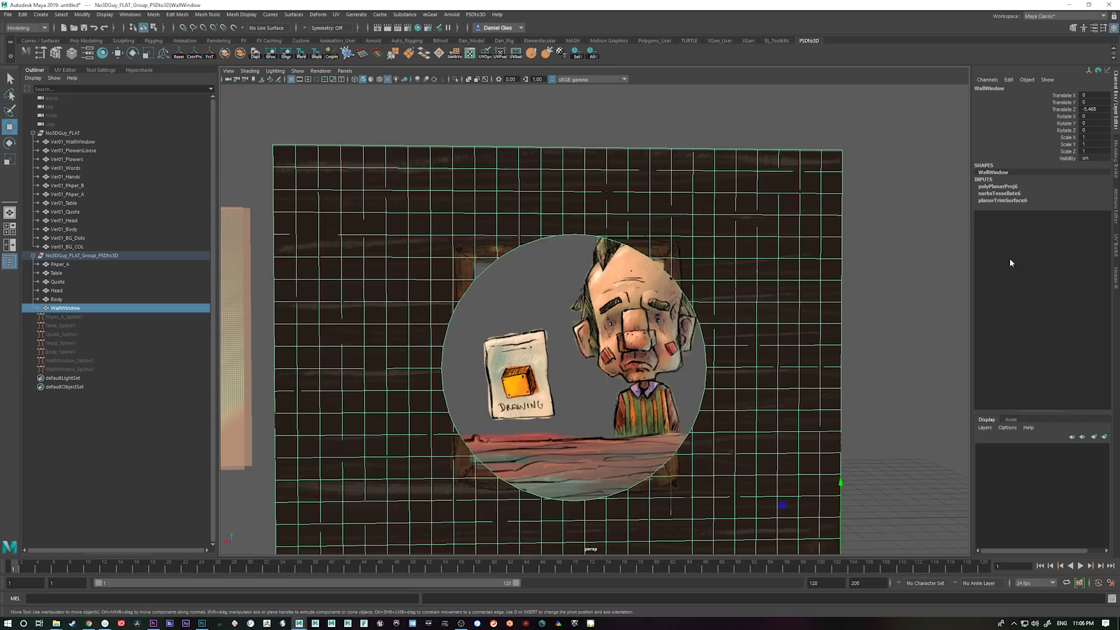